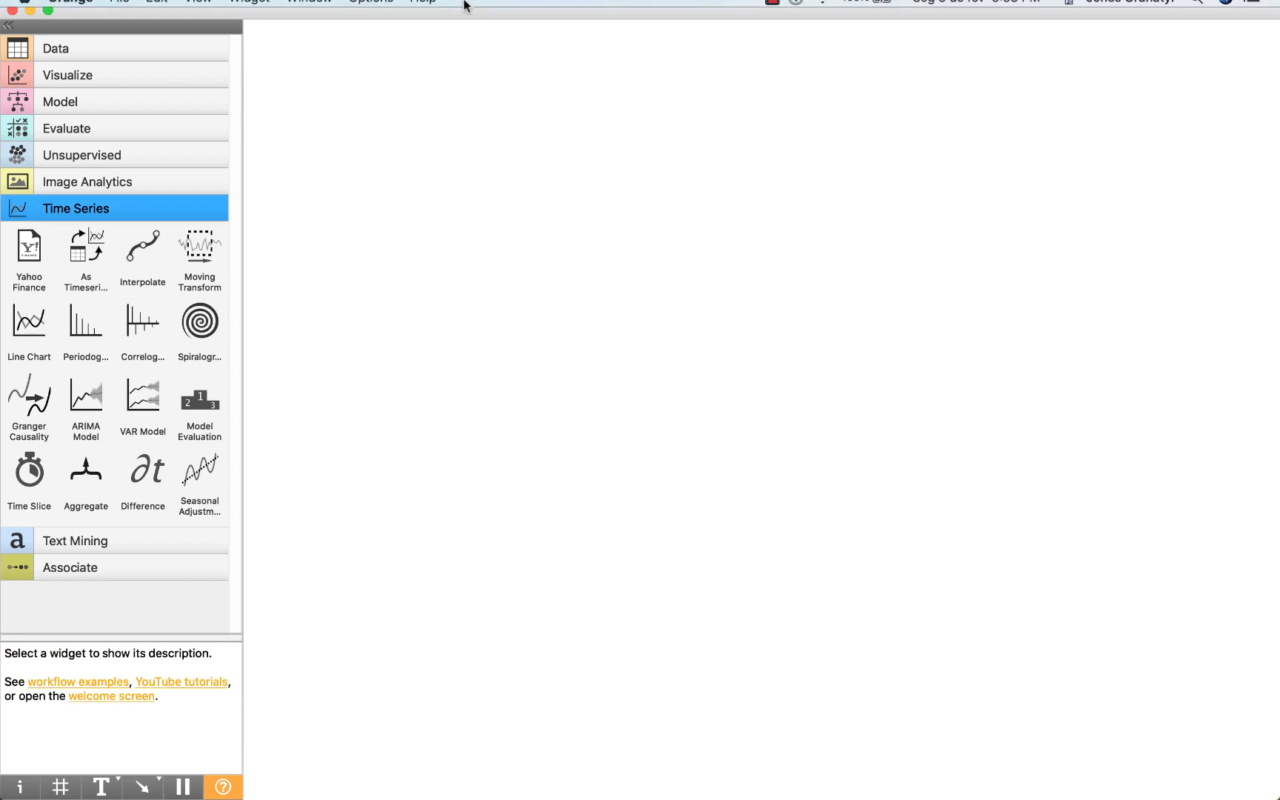
# - Check in the add-ons list that Orange3-Timeseries is installed, and close the list without changes
pyautogui.click(367, 10)
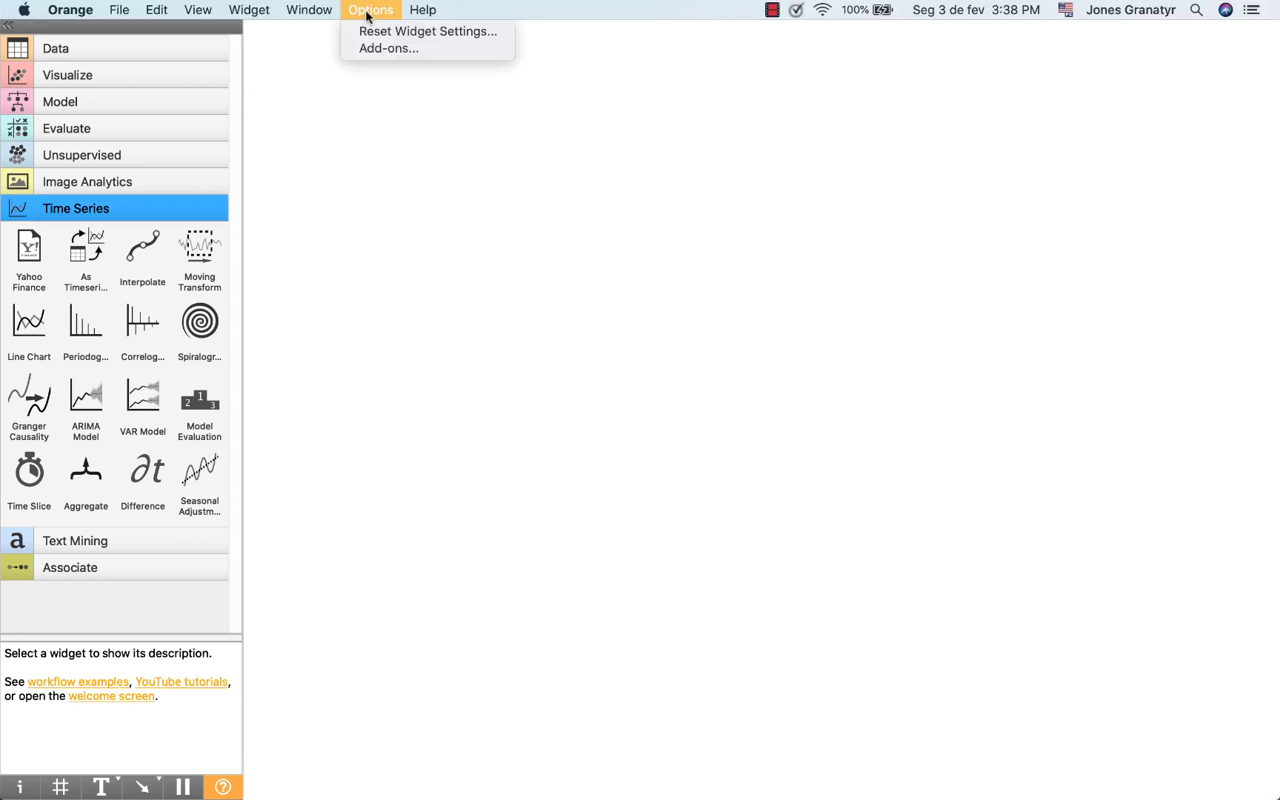
pyautogui.click(371, 48)
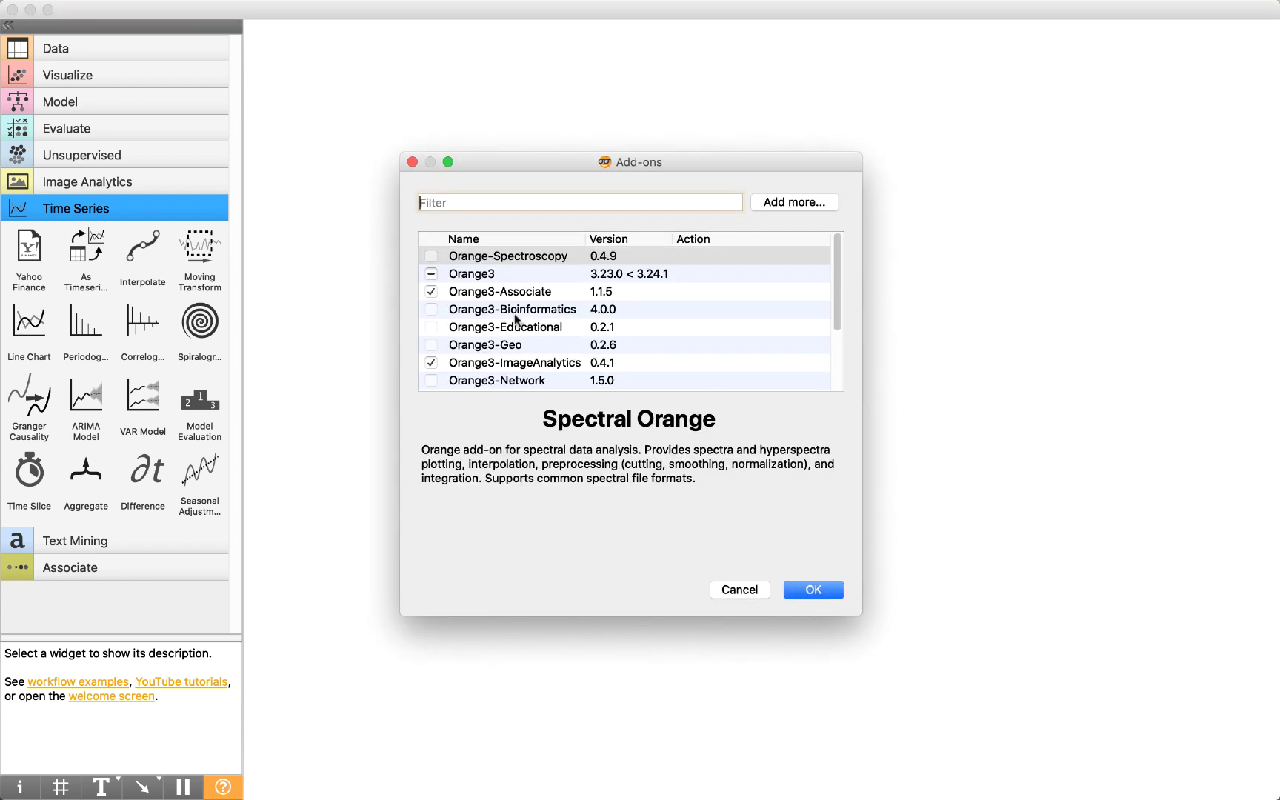
pyautogui.scroll(-5, 523, 302)
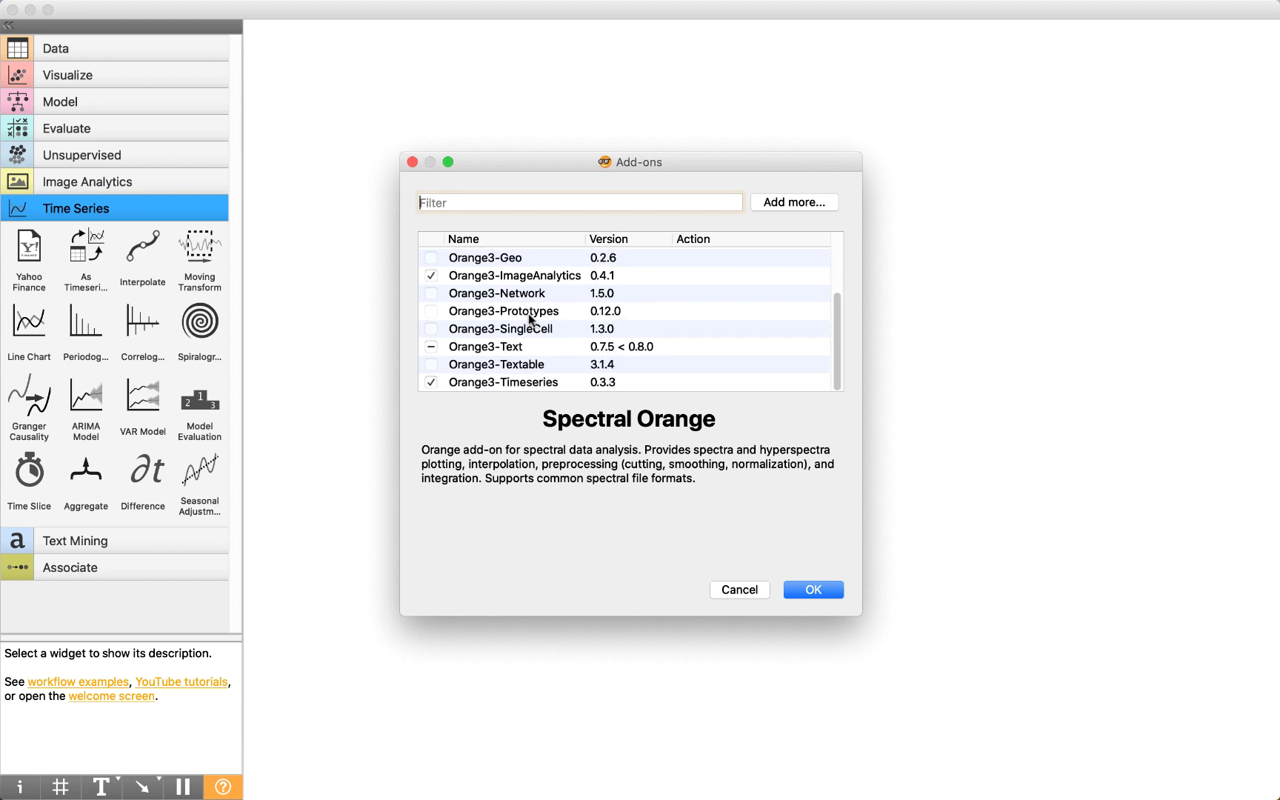
pyautogui.click(474, 383)
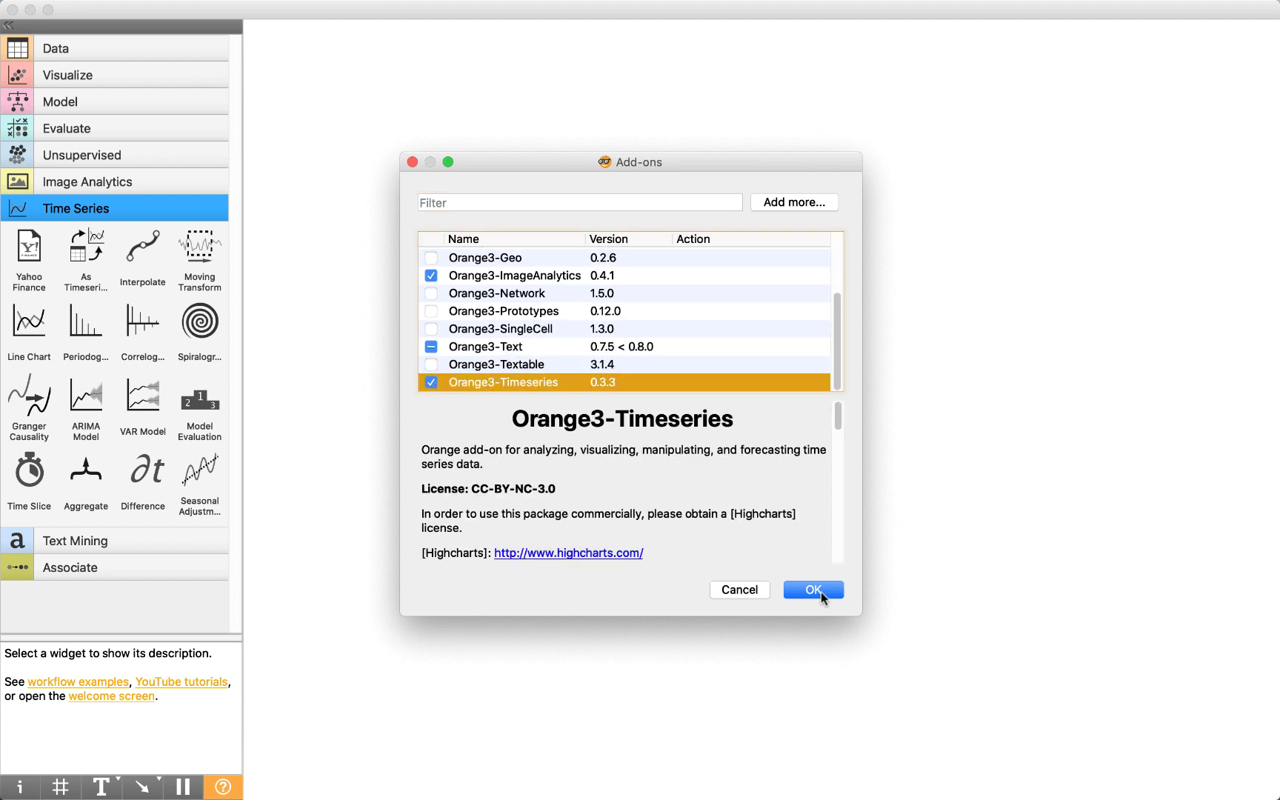
pyautogui.click(413, 162)
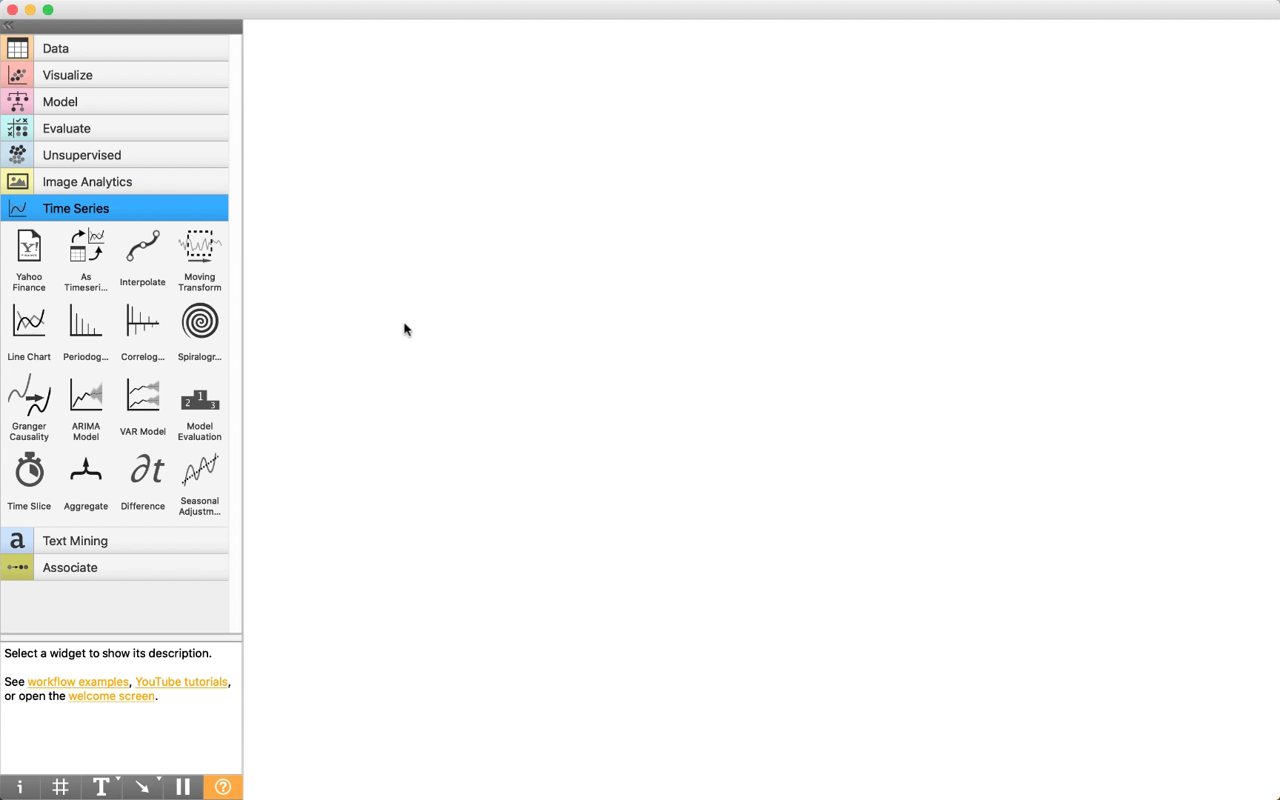
# - Add a Yahoo Finance widget to the canvas and place it beside the widget toolbox
pyautogui.click(35, 252)
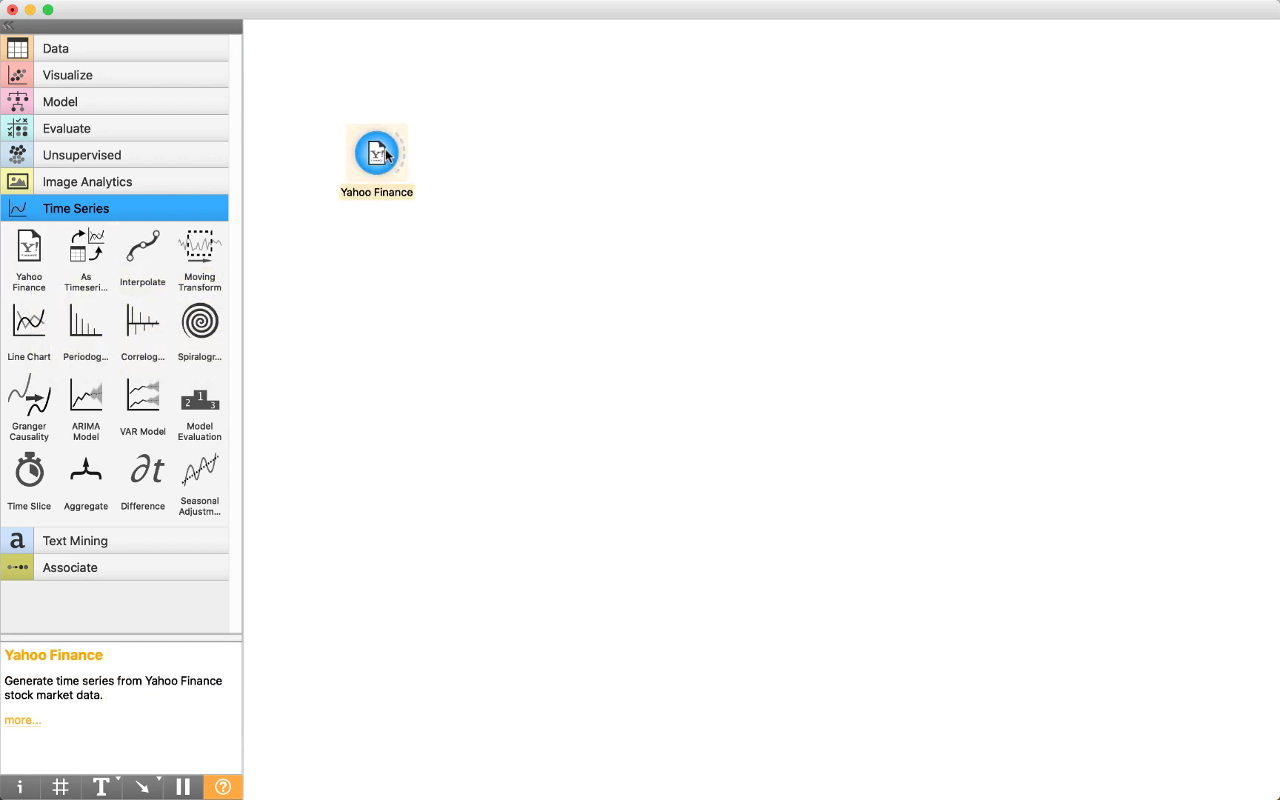
pyautogui.moveTo(386, 152); pyautogui.dragTo(335, 281)
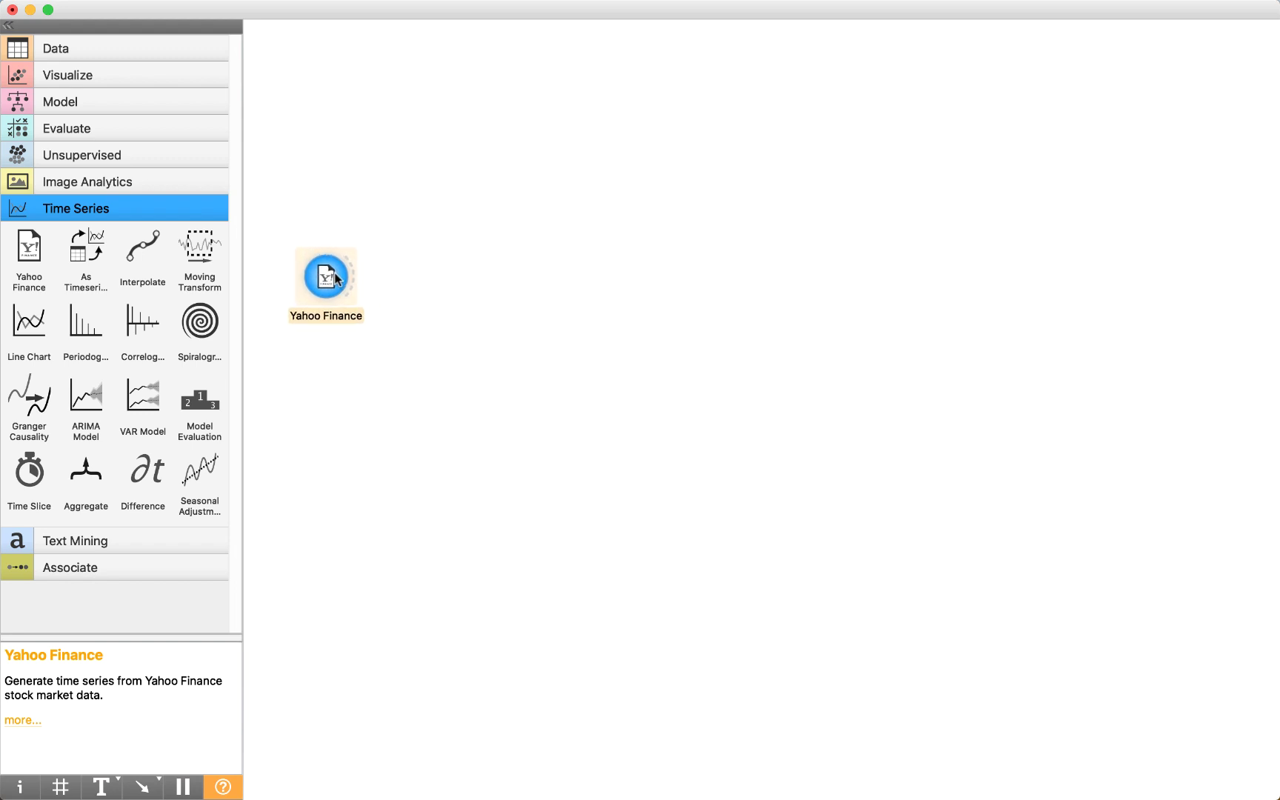
pyautogui.click(407, 296)
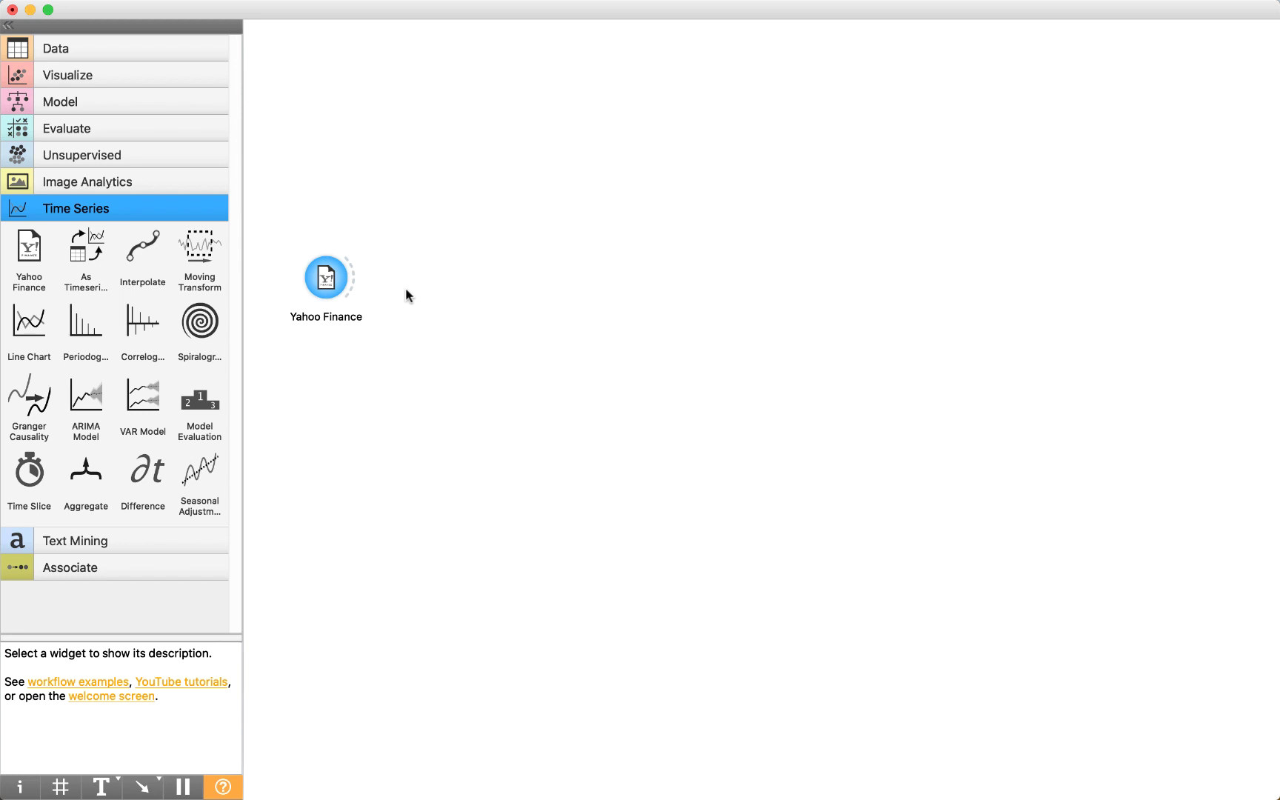
# - Download the AMZN stock data from 2015-02-01 to 2020-01-31 in the Yahoo Finance widget and close its window
pyautogui.doubleClick(330, 285)
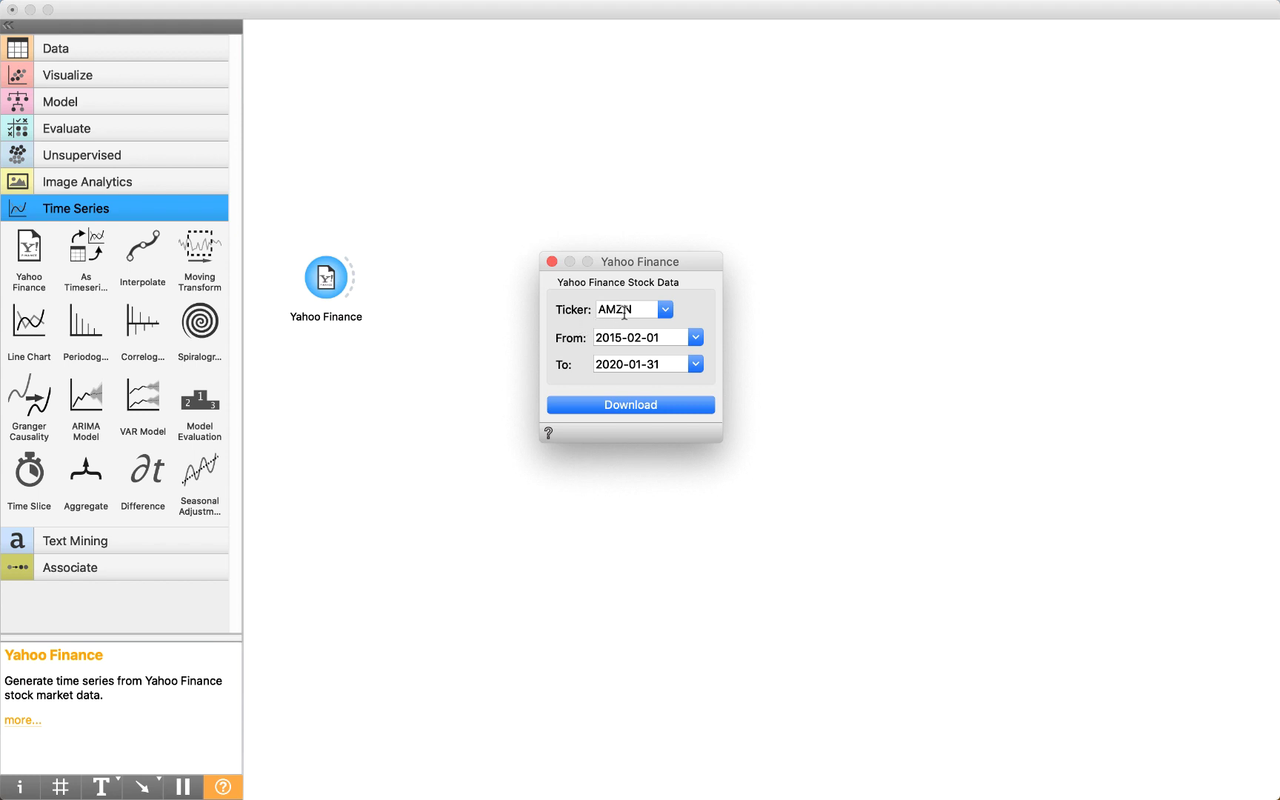
pyautogui.click(666, 312)
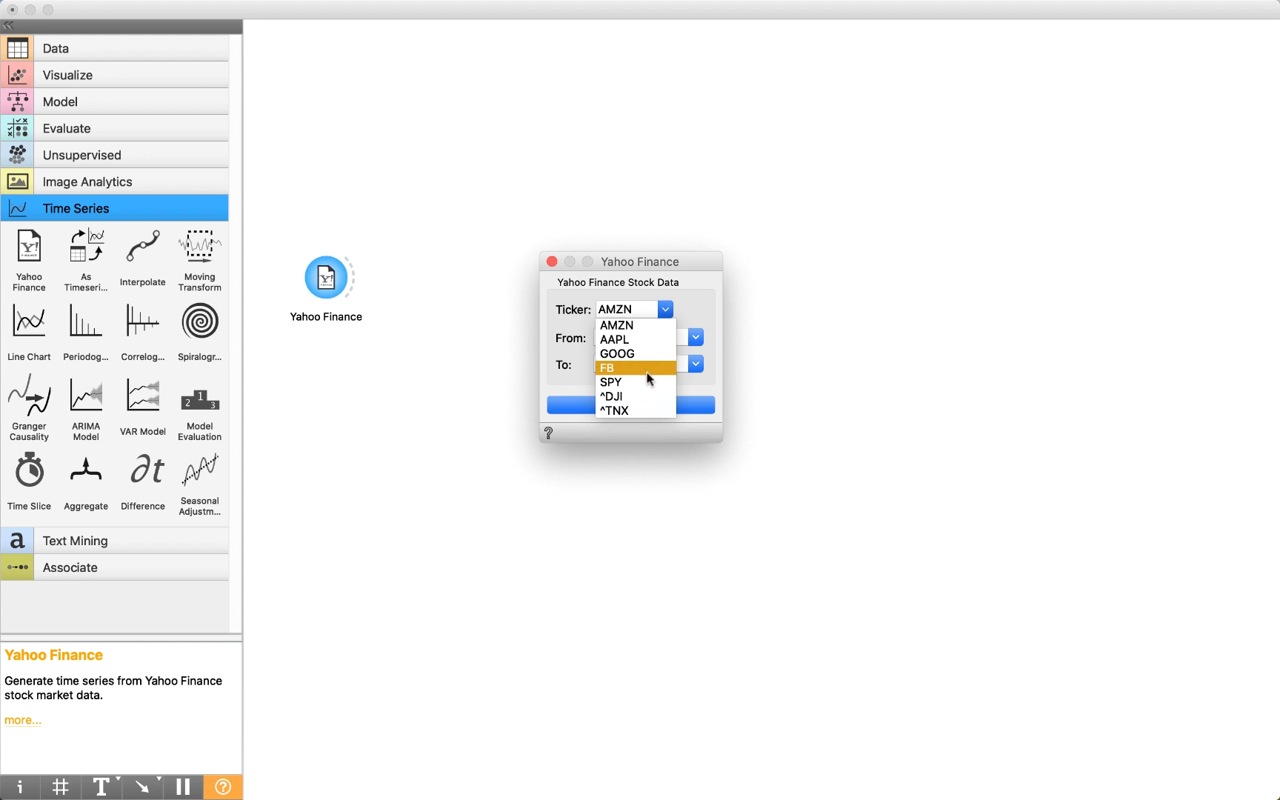
pyautogui.click(659, 313)
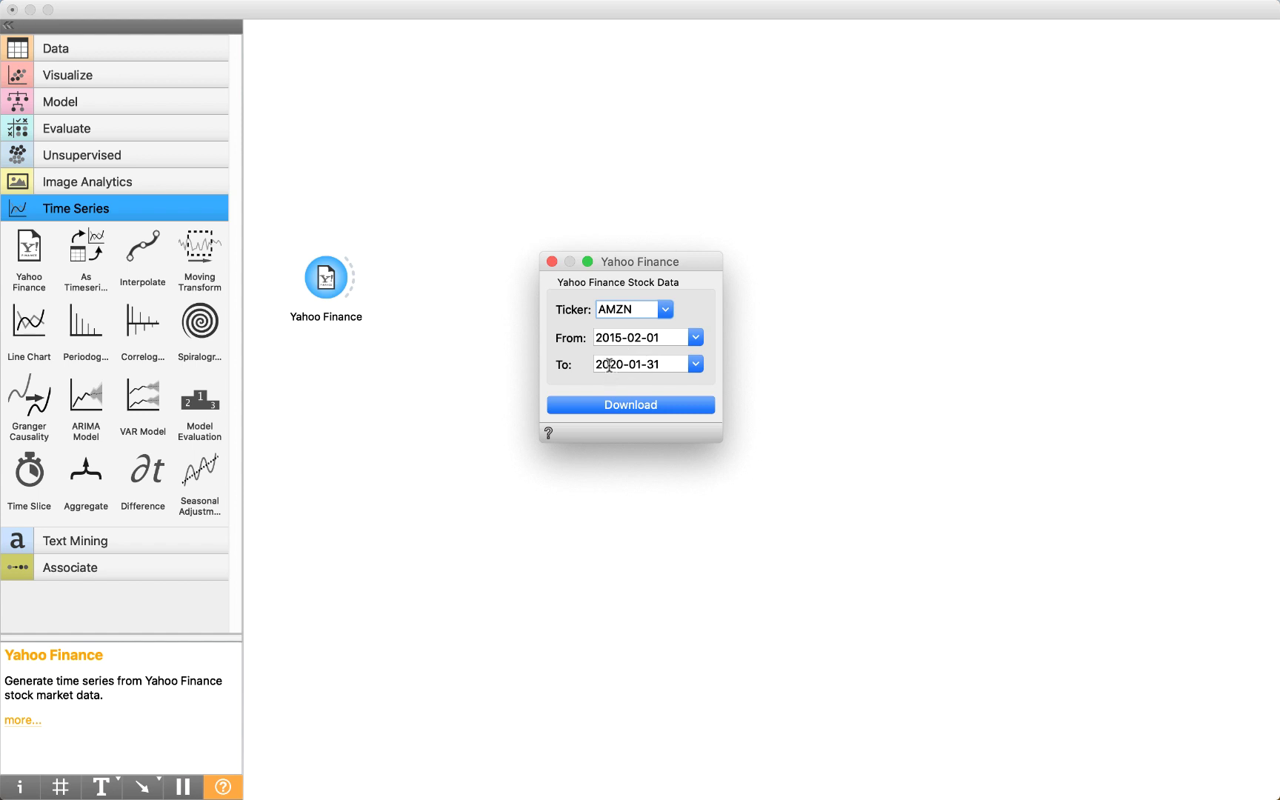
pyautogui.click(635, 406)
pyautogui.click(552, 262)
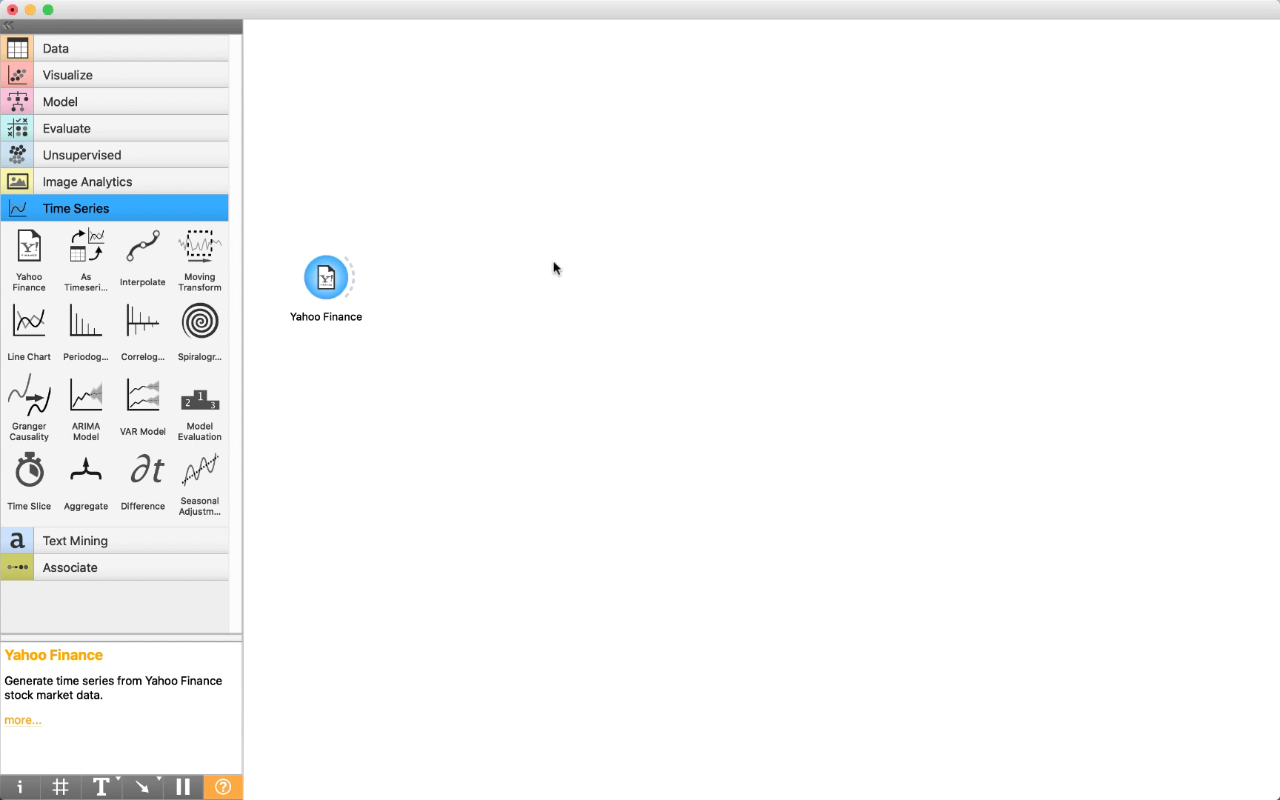
# - Connect a Data Table to Yahoo Finance and inspect the first and last rows of the stock data, leaving the last row selected
pyautogui.moveTo(354, 273); pyautogui.dragTo(395, 95)
pyautogui.click(442, 136)
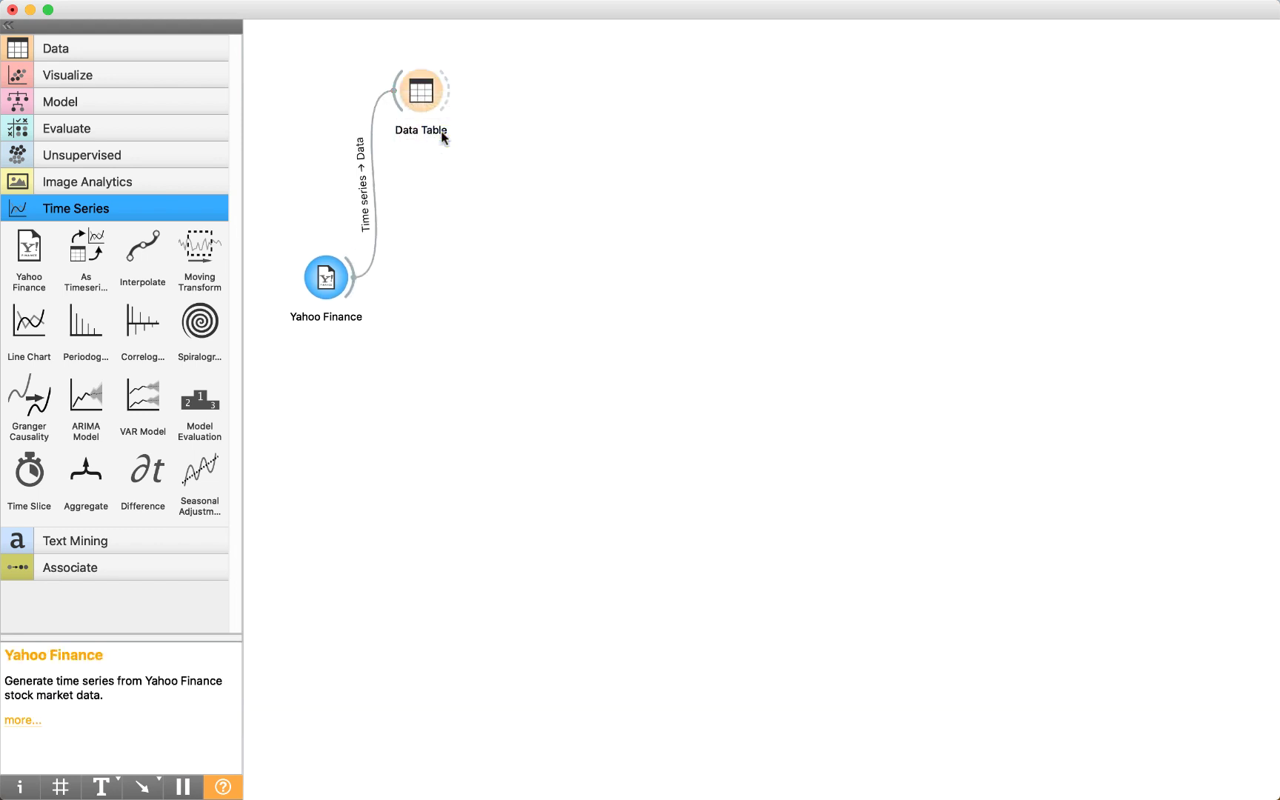
pyautogui.doubleClick(443, 93)
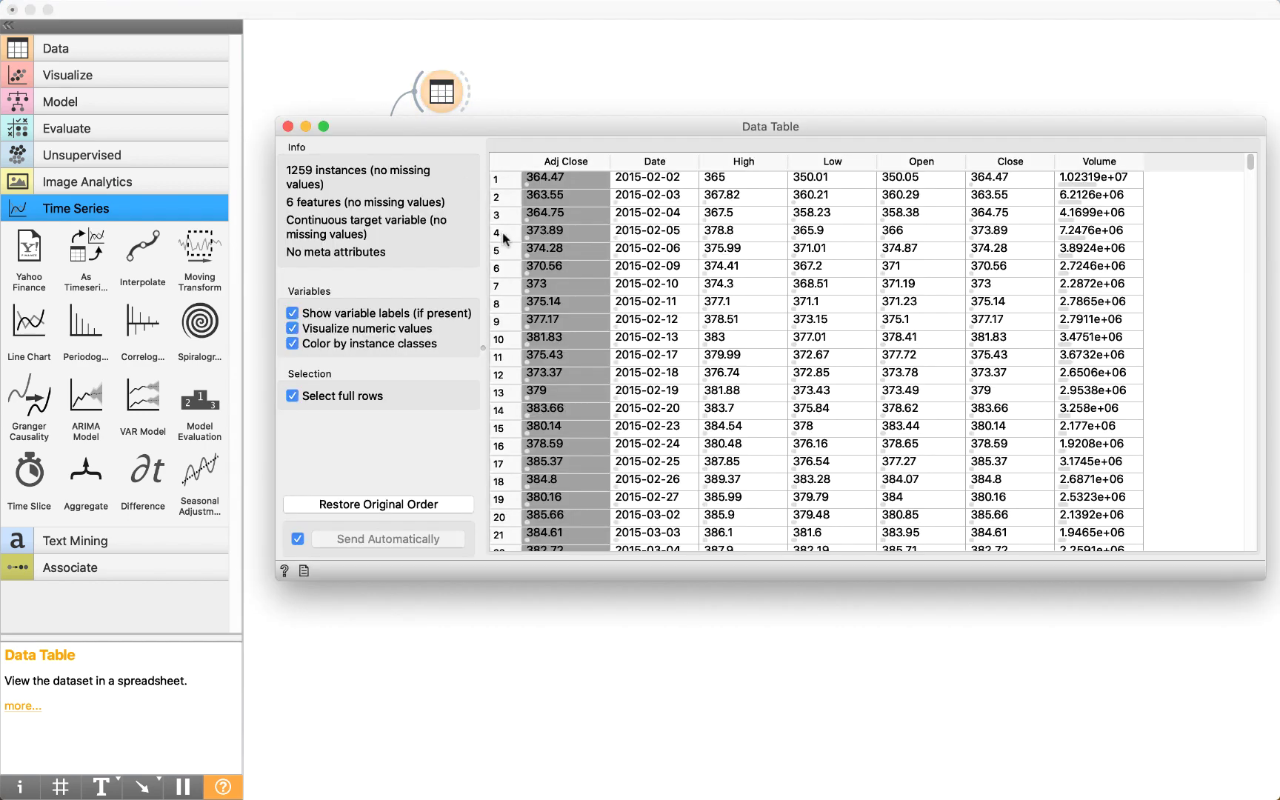
pyautogui.moveTo(611, 133); pyautogui.dragTo(593, 124)
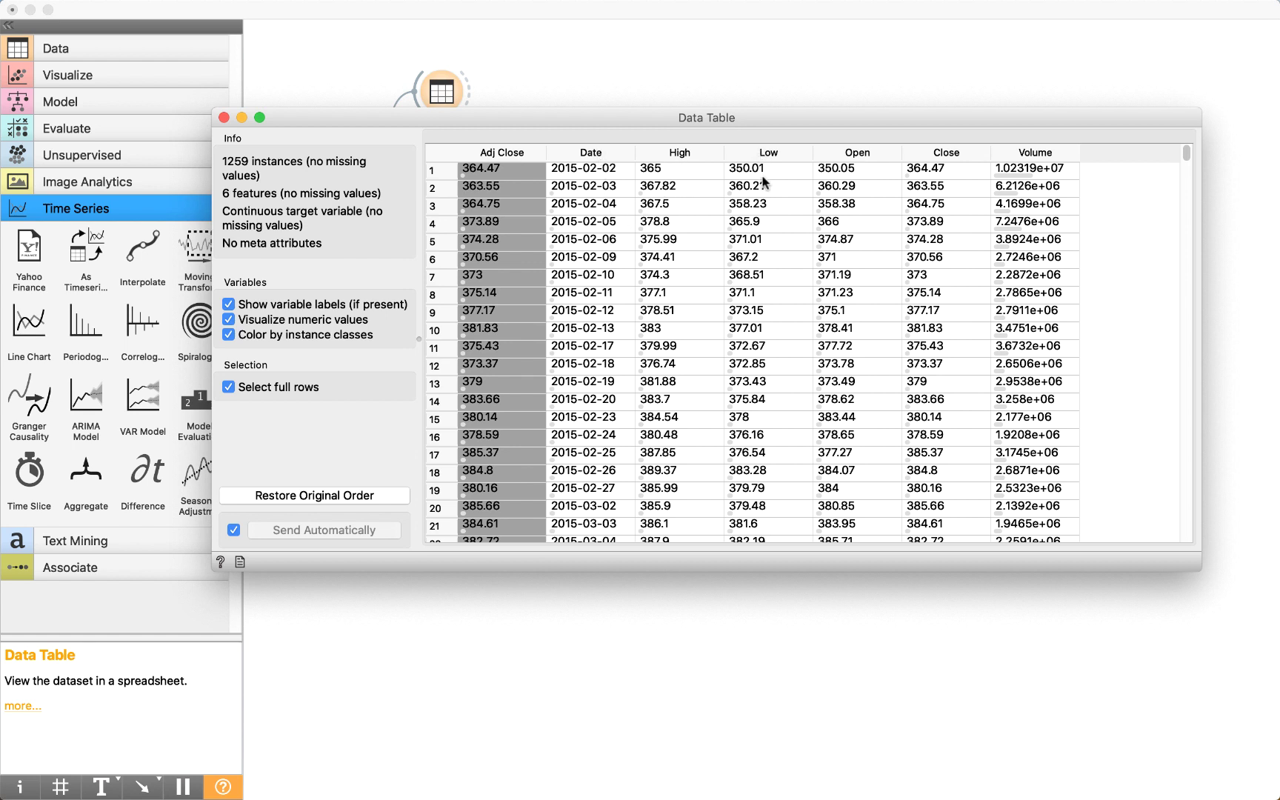
pyautogui.click(849, 170)
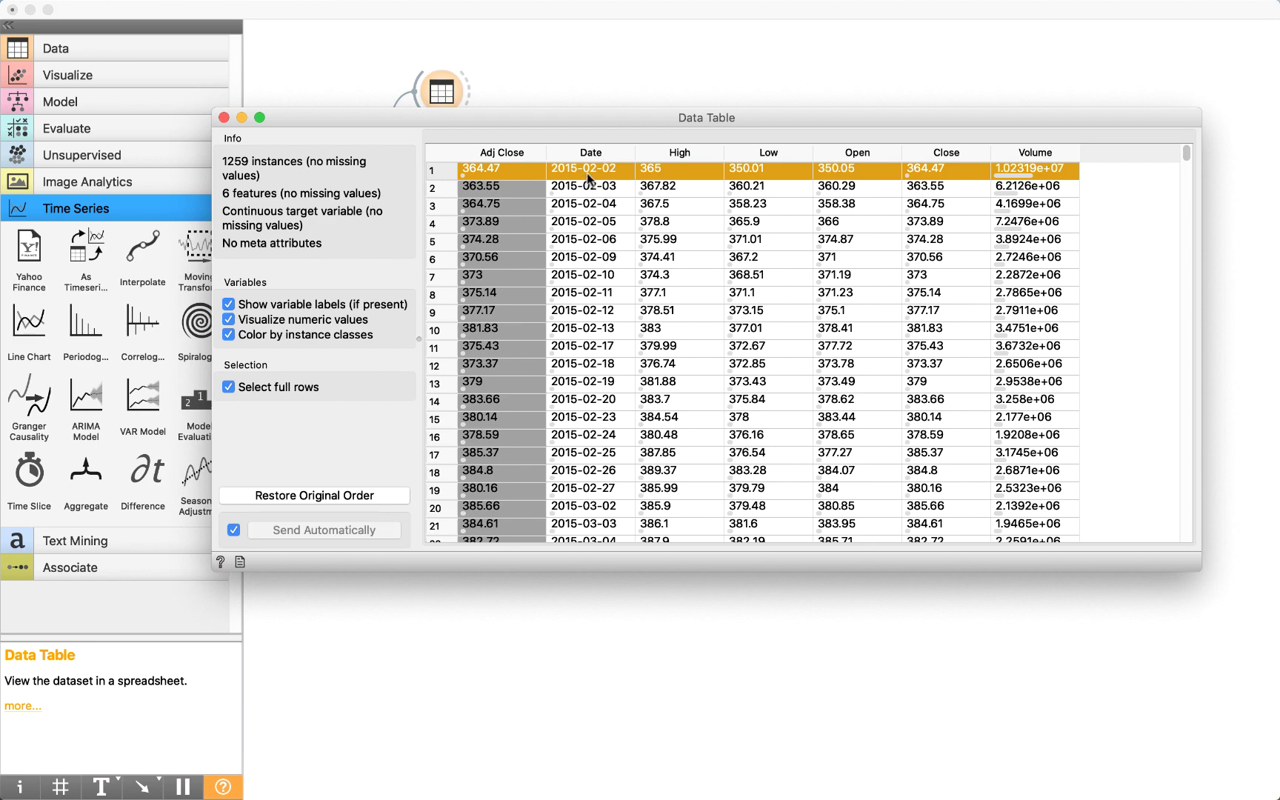
pyautogui.moveTo(1186, 153); pyautogui.dragTo(1183, 551)
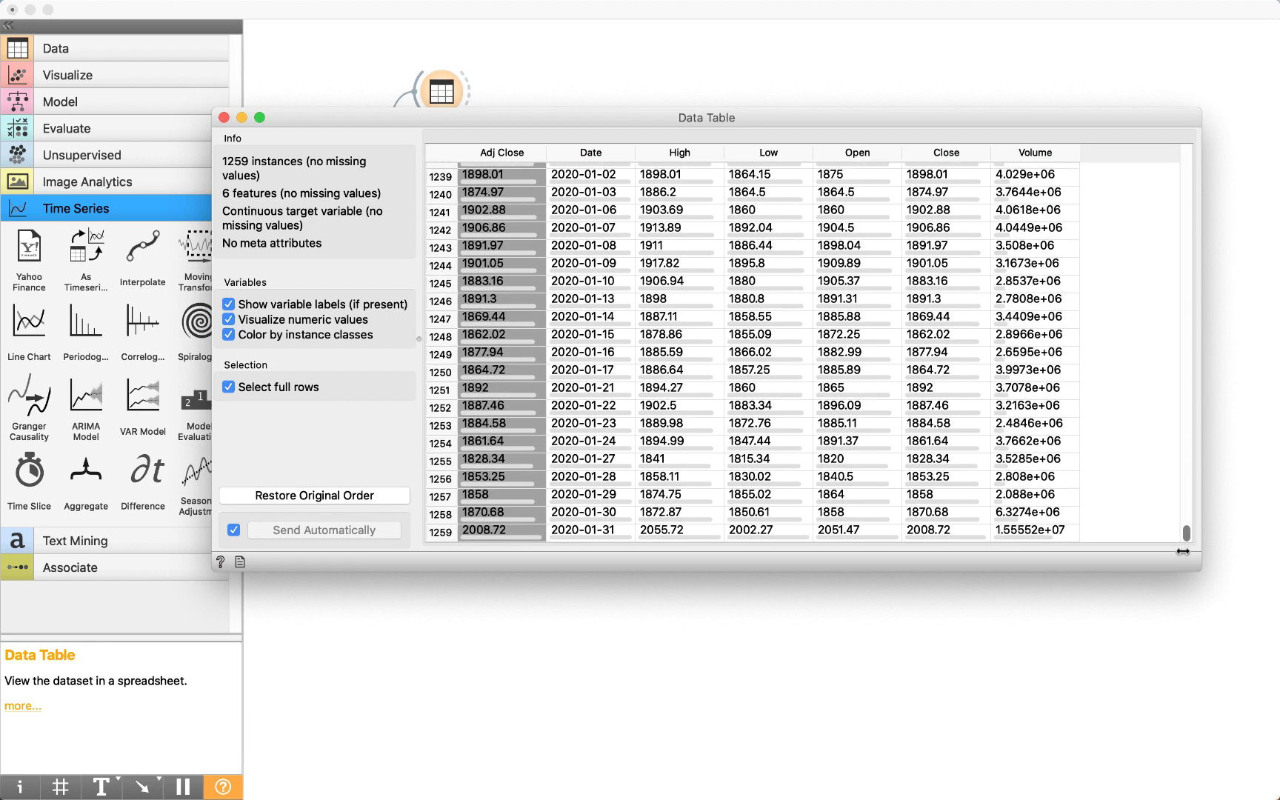
pyautogui.click(592, 530)
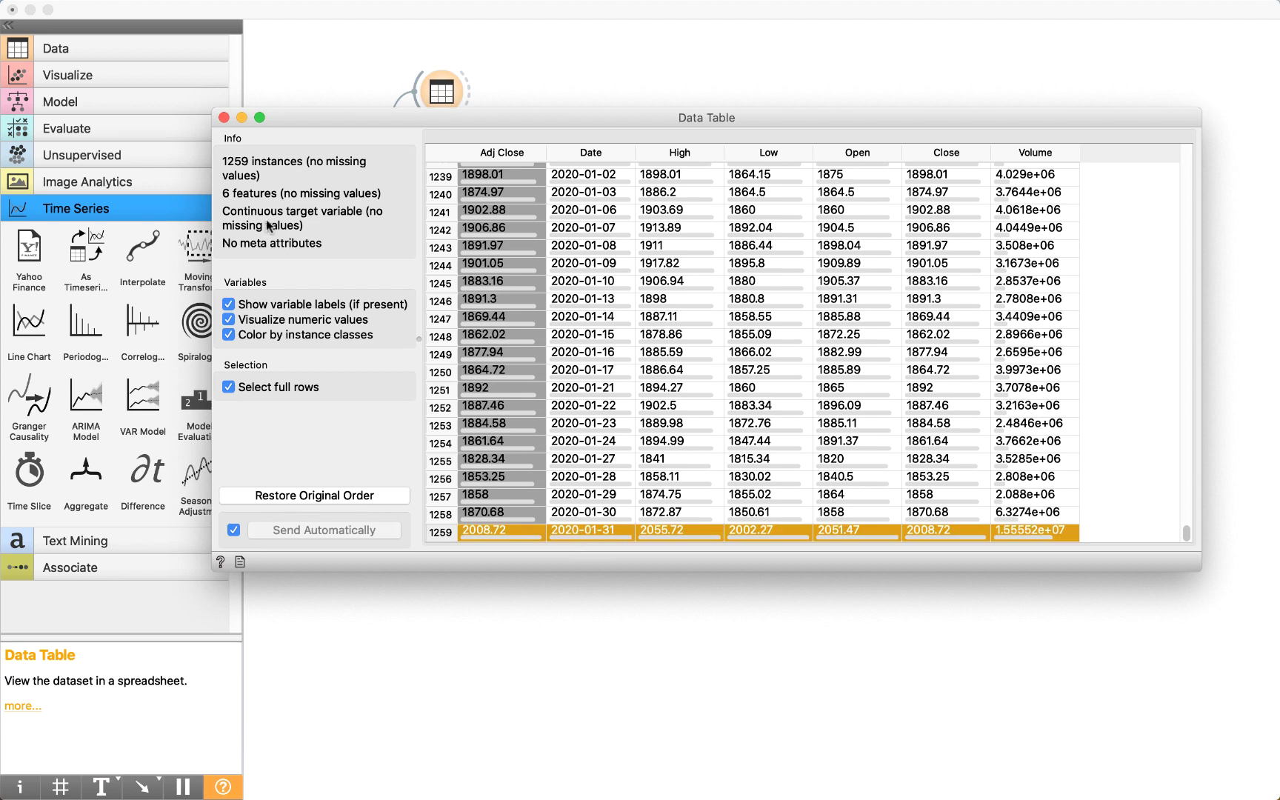
pyautogui.click(223, 118)
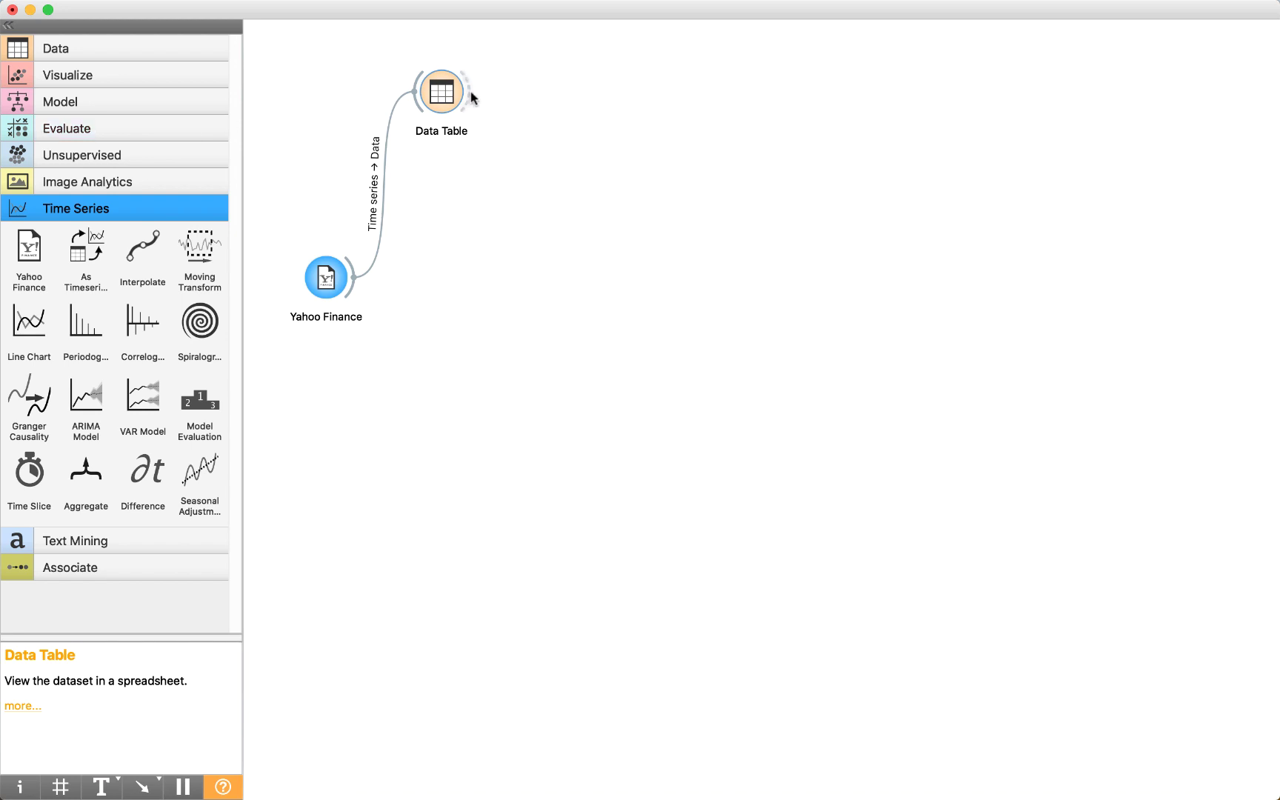
# - Connect a Select Columns widget to the output of the Data Table
pyautogui.moveTo(471, 91); pyautogui.dragTo(559, 90)
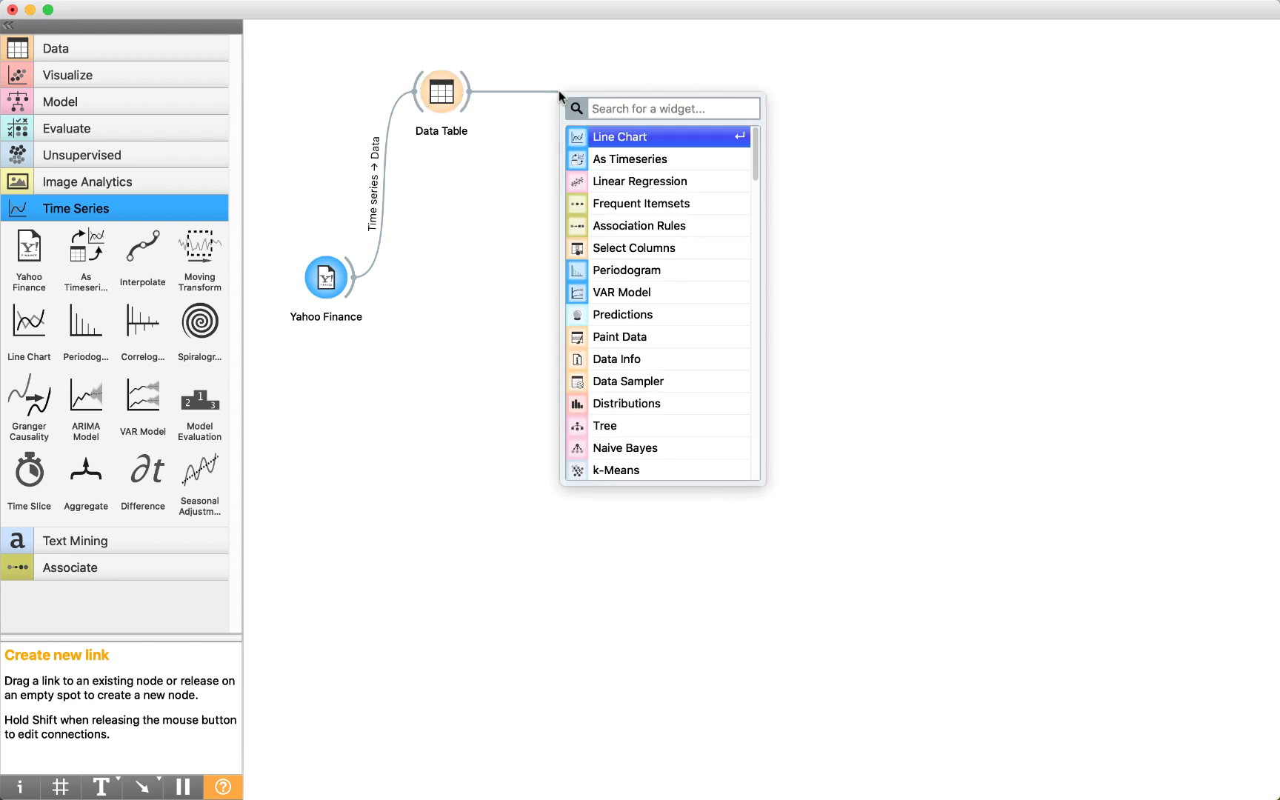
pyautogui.write('sel')
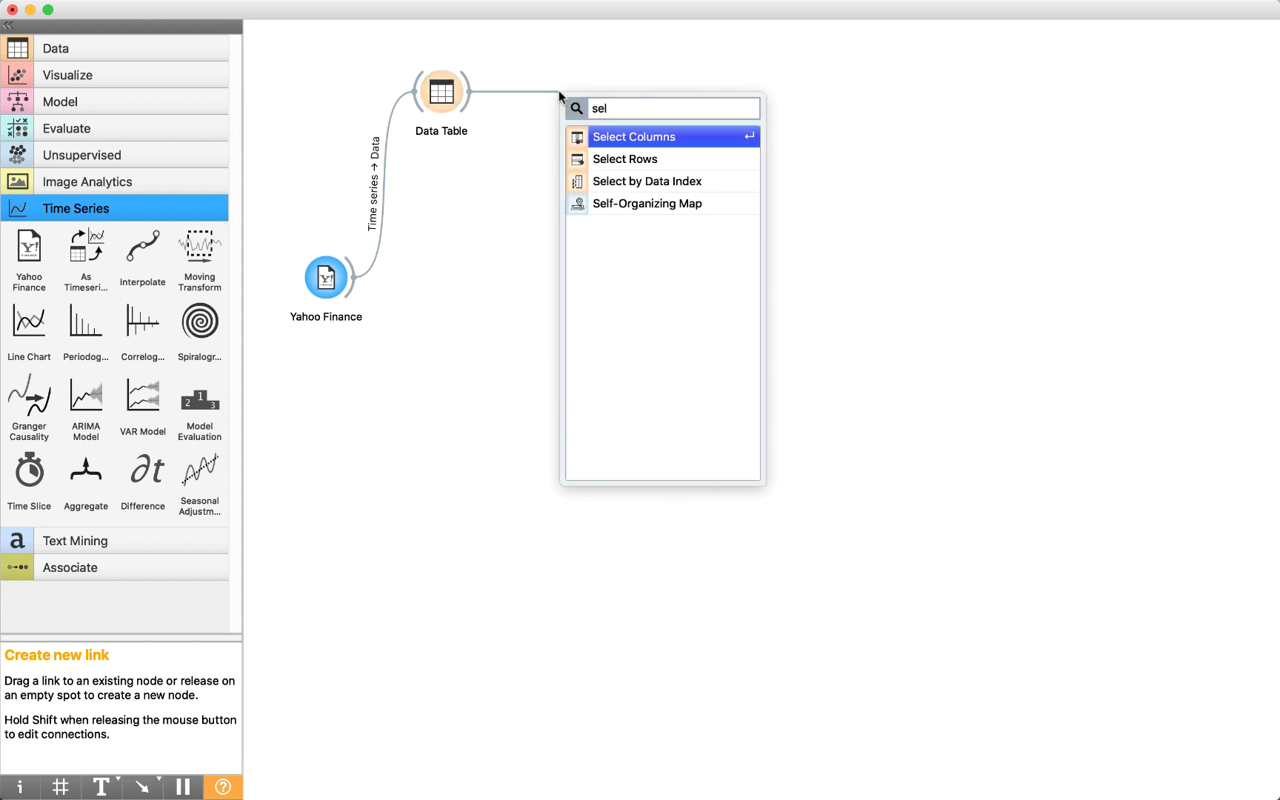
pyautogui.click(629, 140)
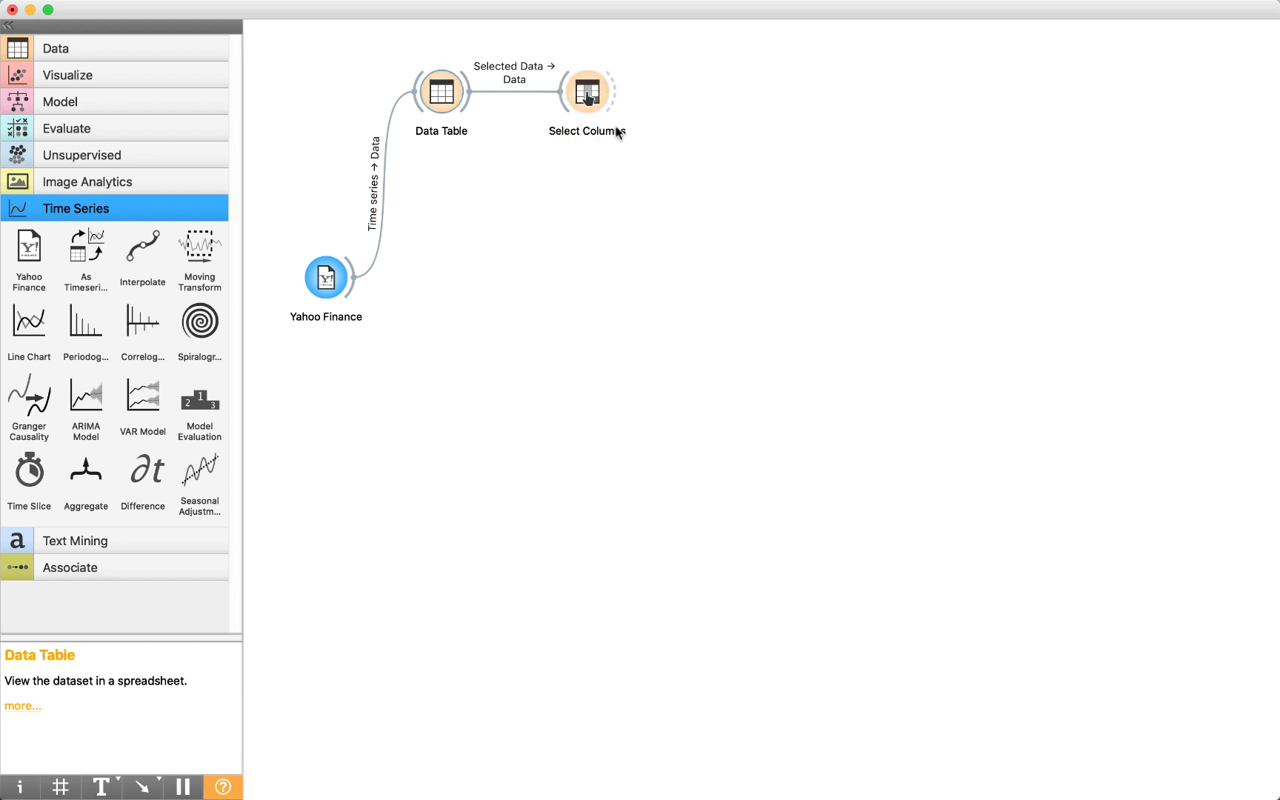
# - Add Close and Volume to the features alongside Date and Open in Select Columns, and close its window
pyautogui.doubleClick(592, 101)
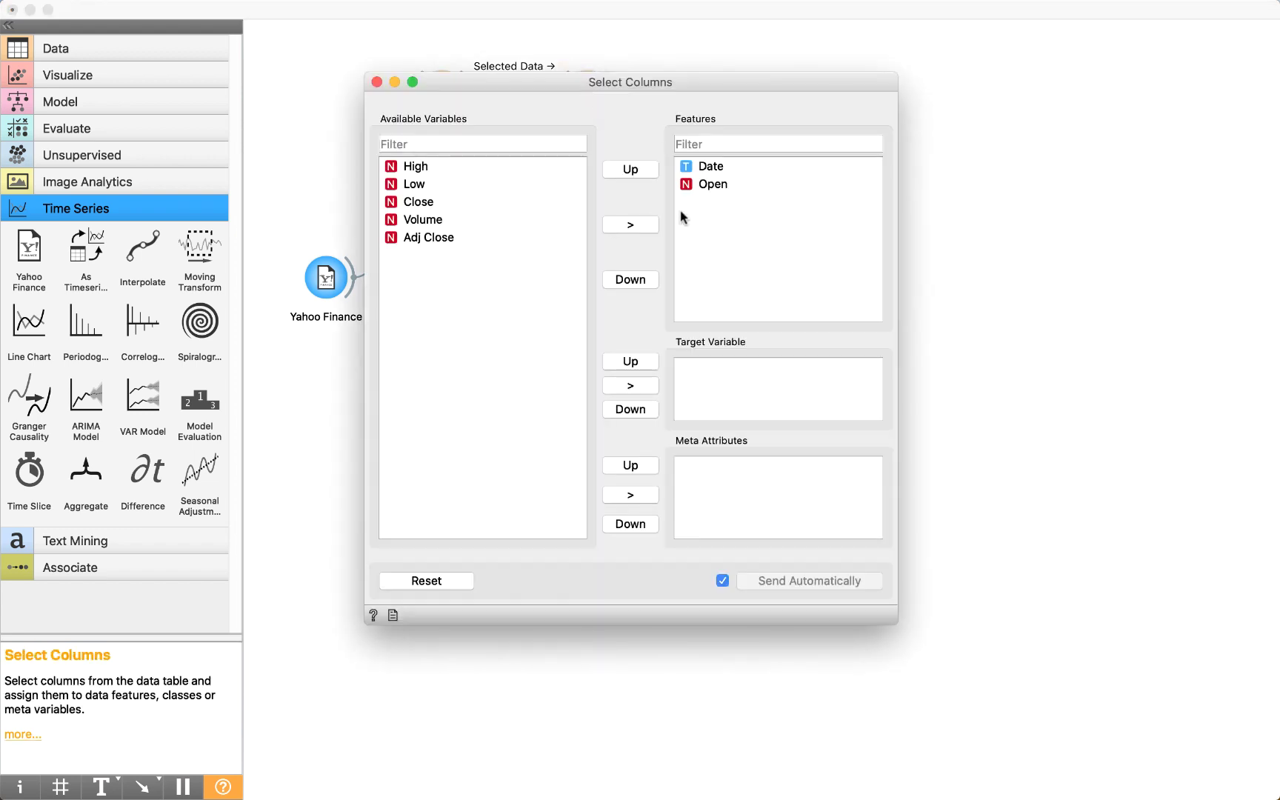
pyautogui.click(708, 185)
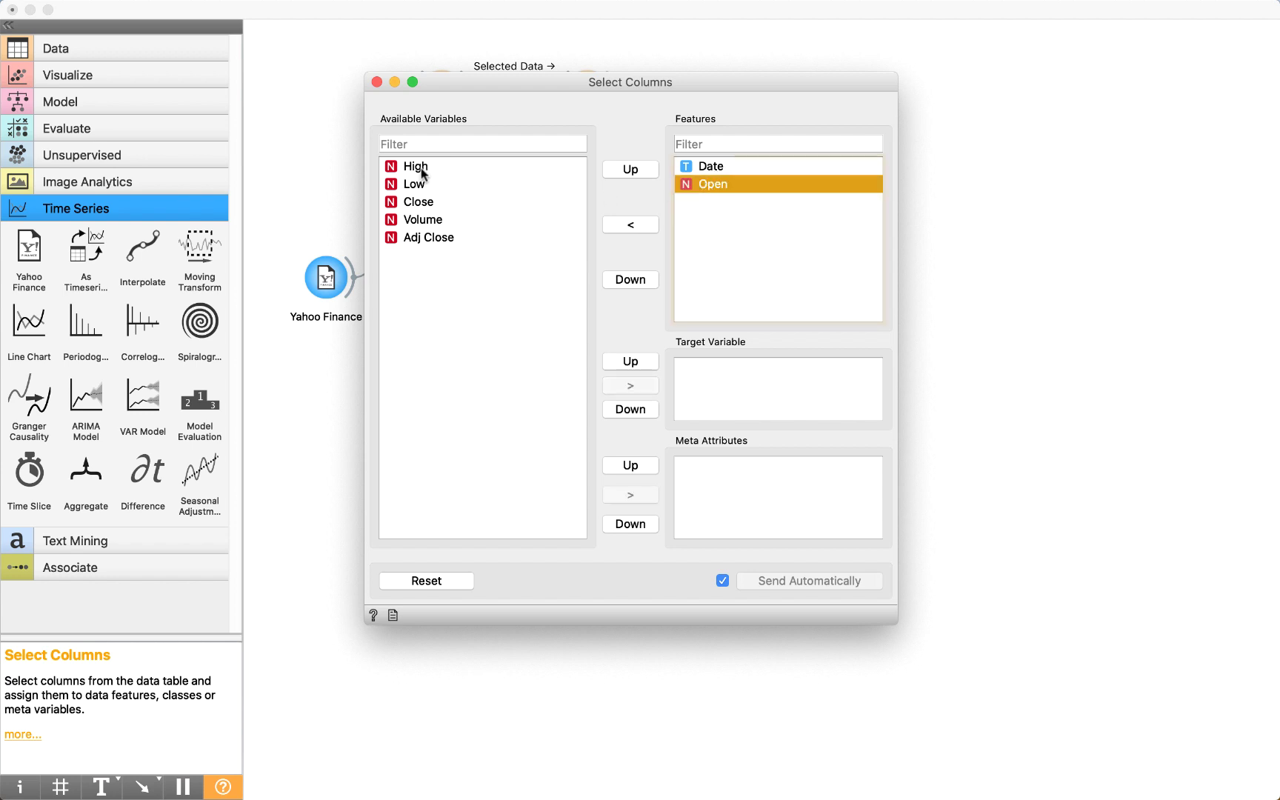
pyautogui.click(416, 201)
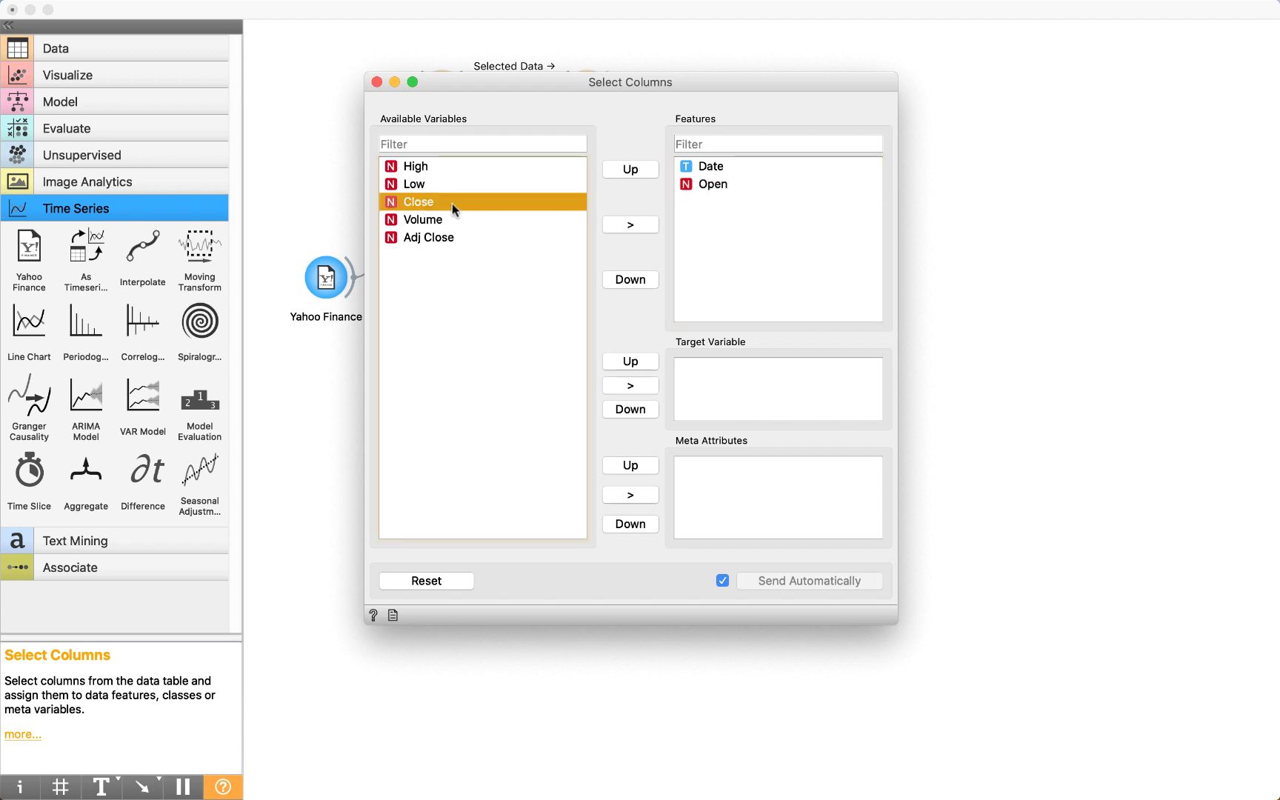
pyautogui.click(629, 225)
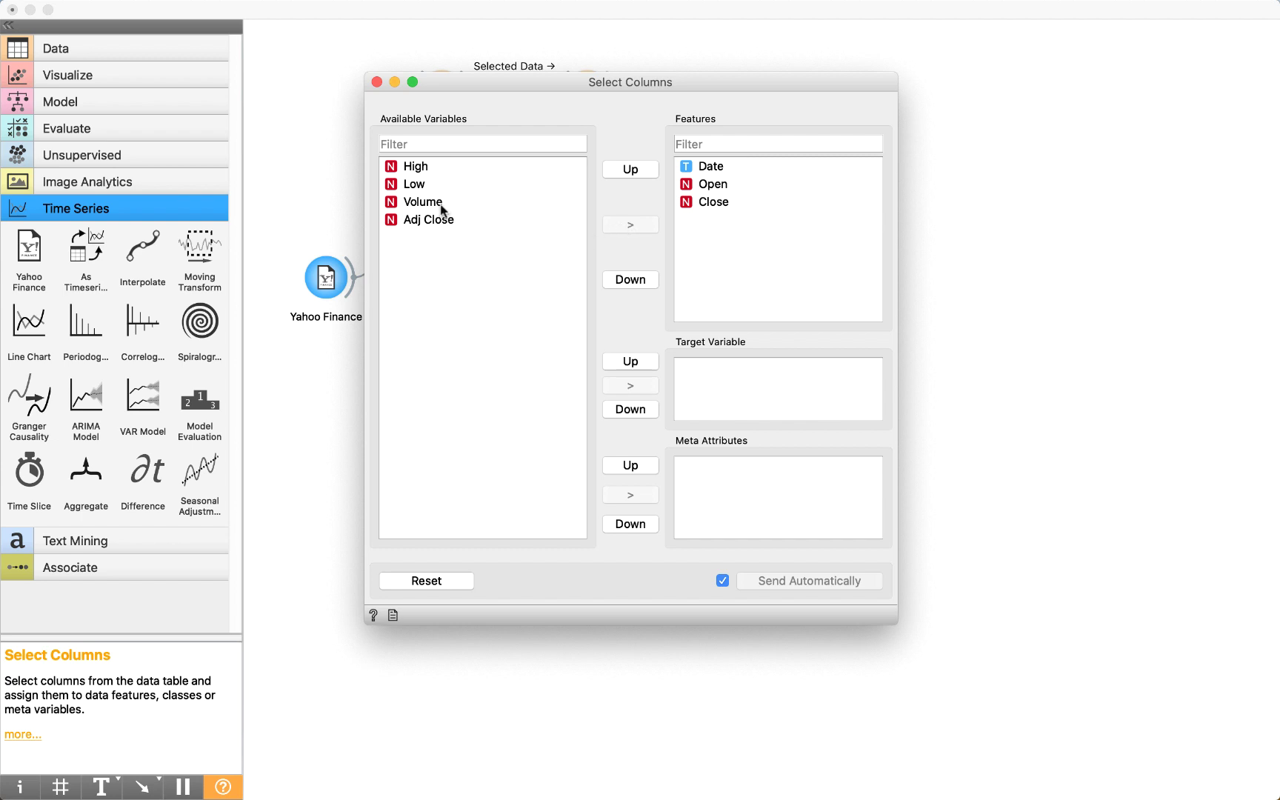
pyautogui.click(426, 202)
pyautogui.click(630, 224)
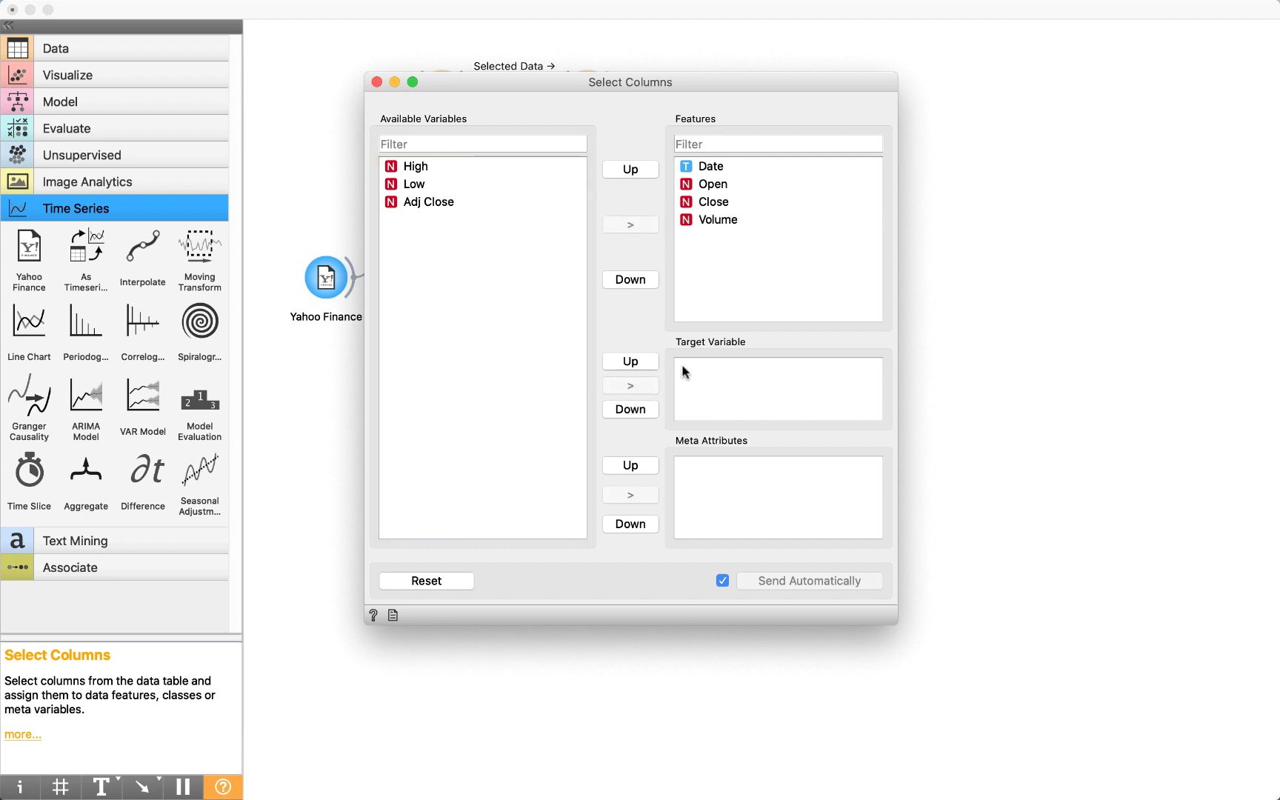
pyautogui.click(695, 167)
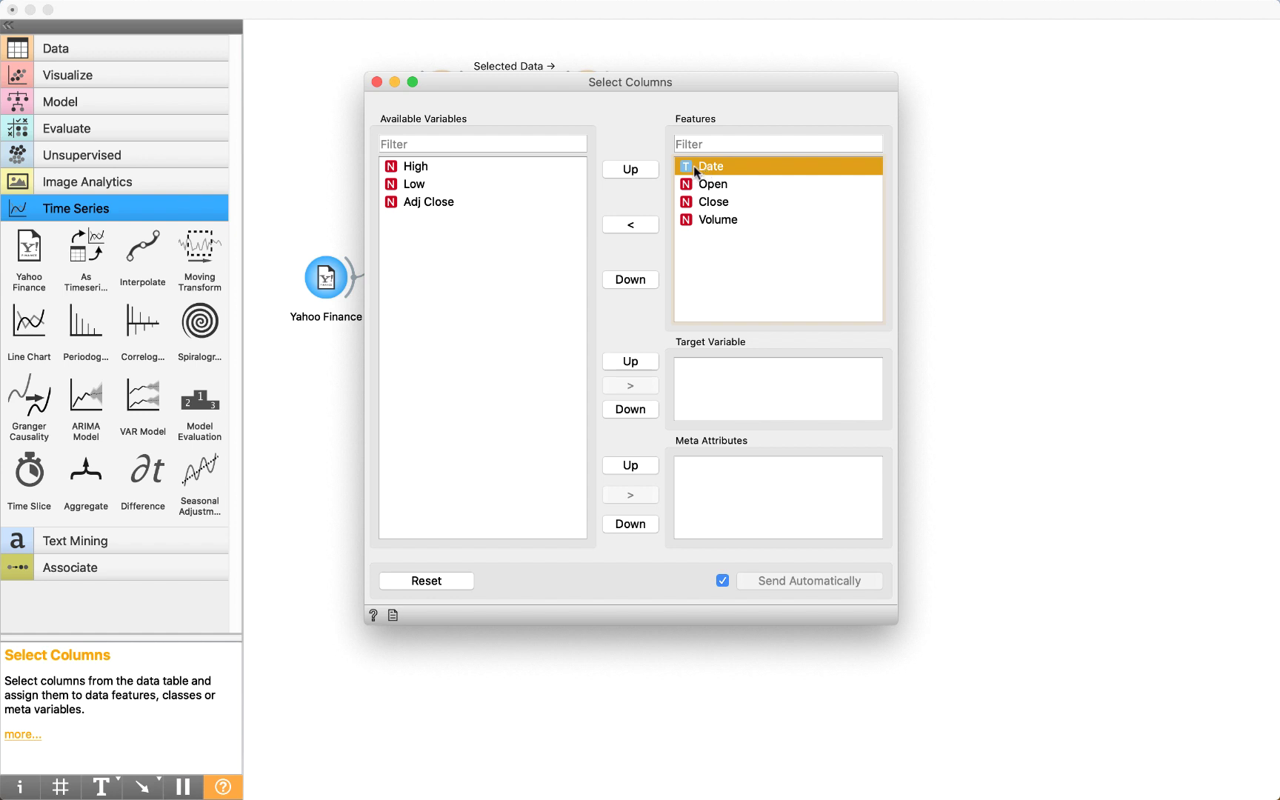
pyautogui.click(713, 189)
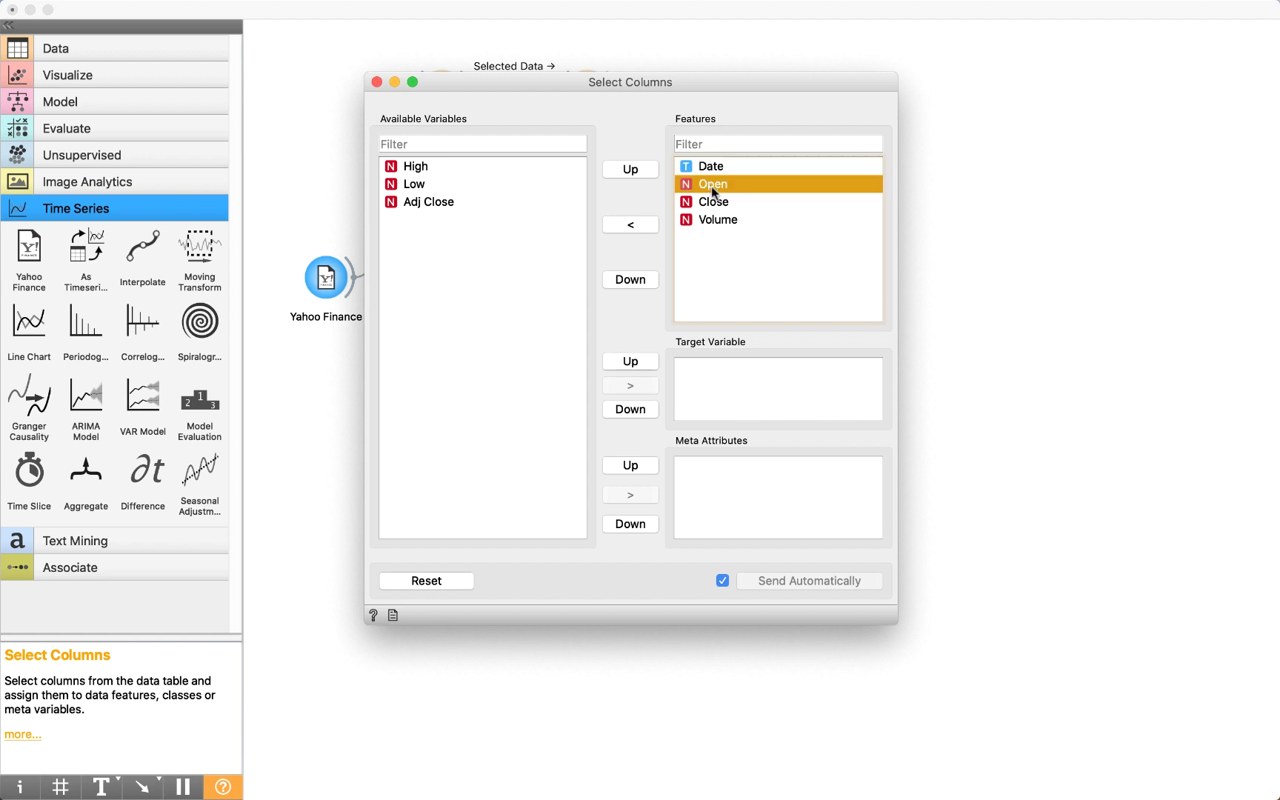
pyautogui.click(704, 205)
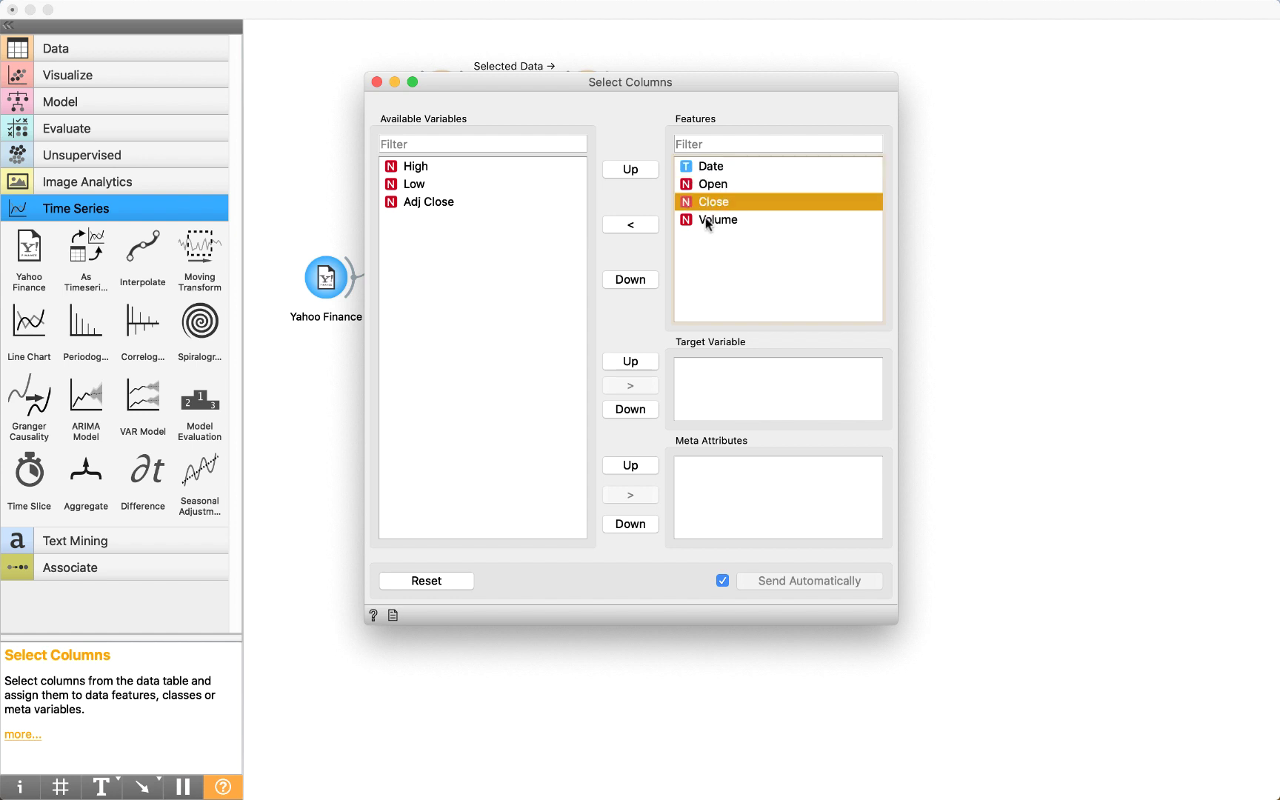
pyautogui.click(706, 221)
pyautogui.click(377, 82)
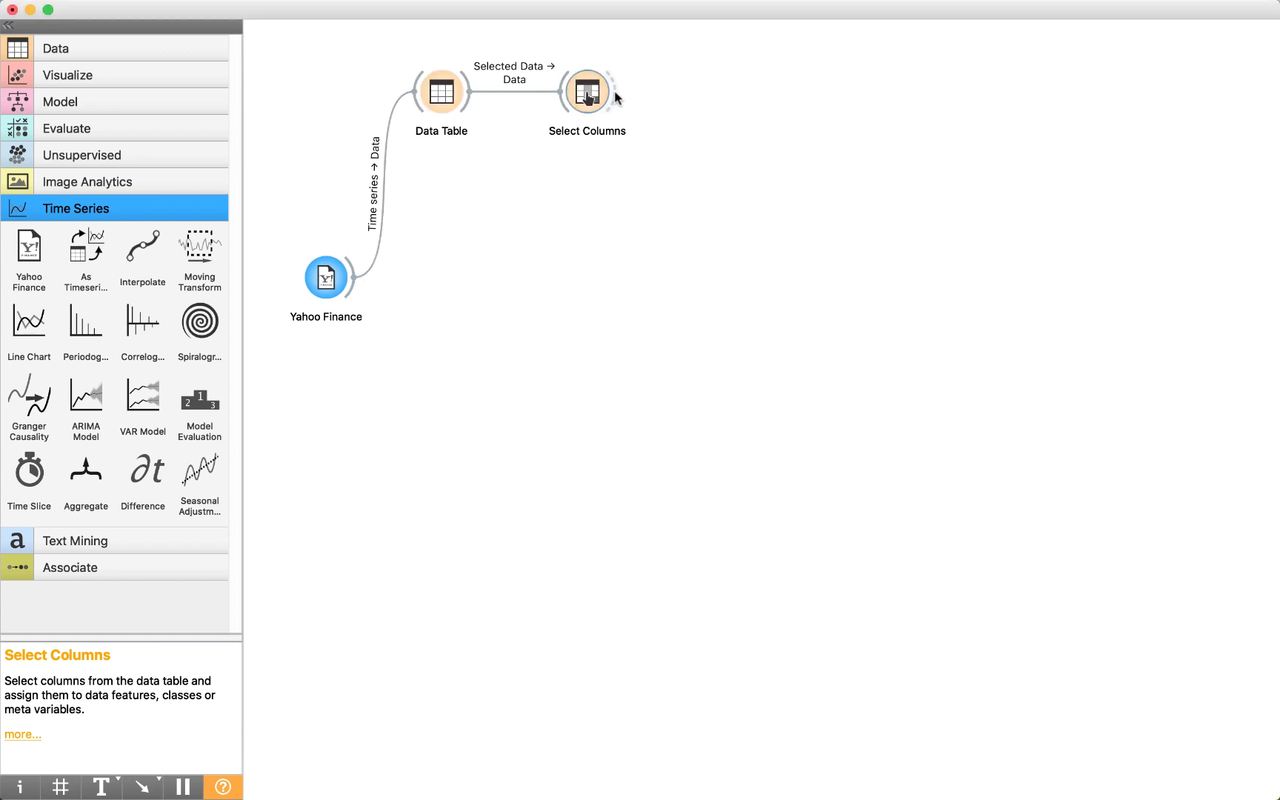
# - Connect a second Data Table to Select Columns, view the filtered data in it and close the table
pyautogui.moveTo(614, 90); pyautogui.dragTo(724, 95)
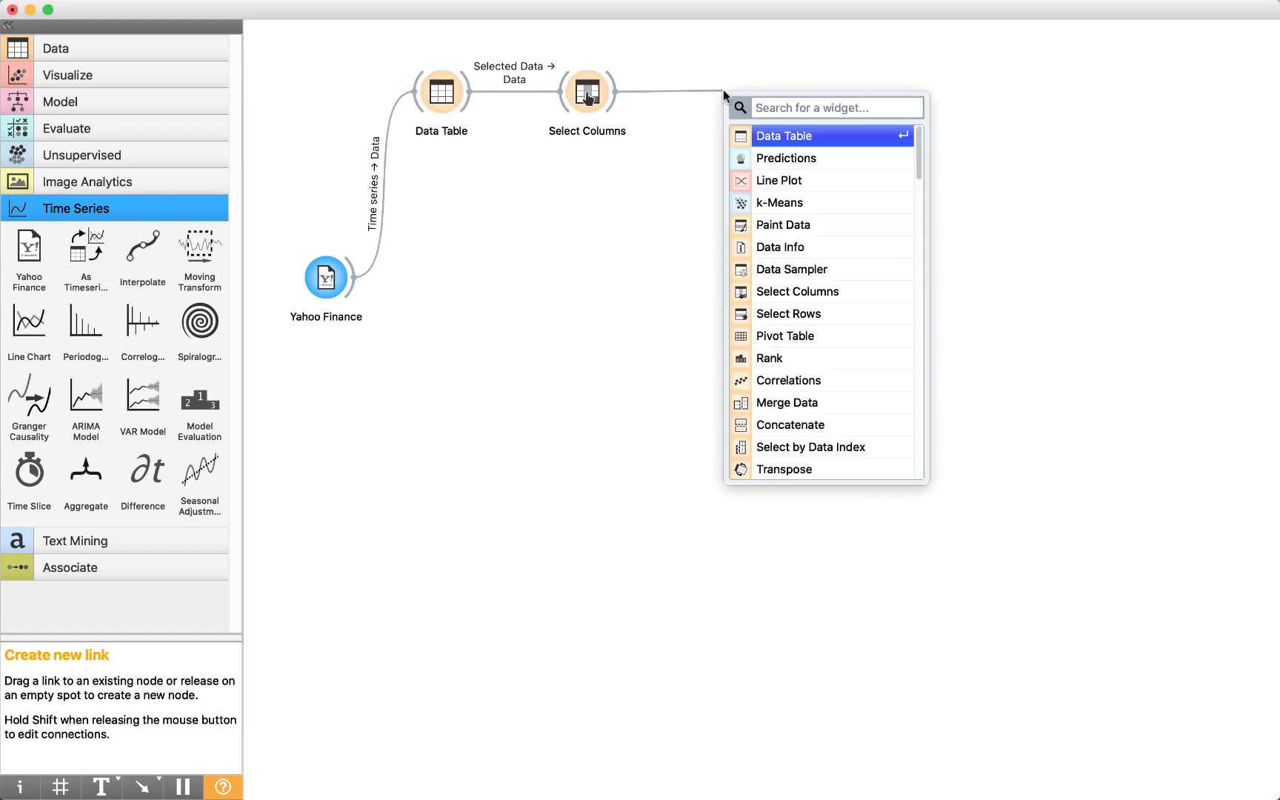
pyautogui.click(778, 135)
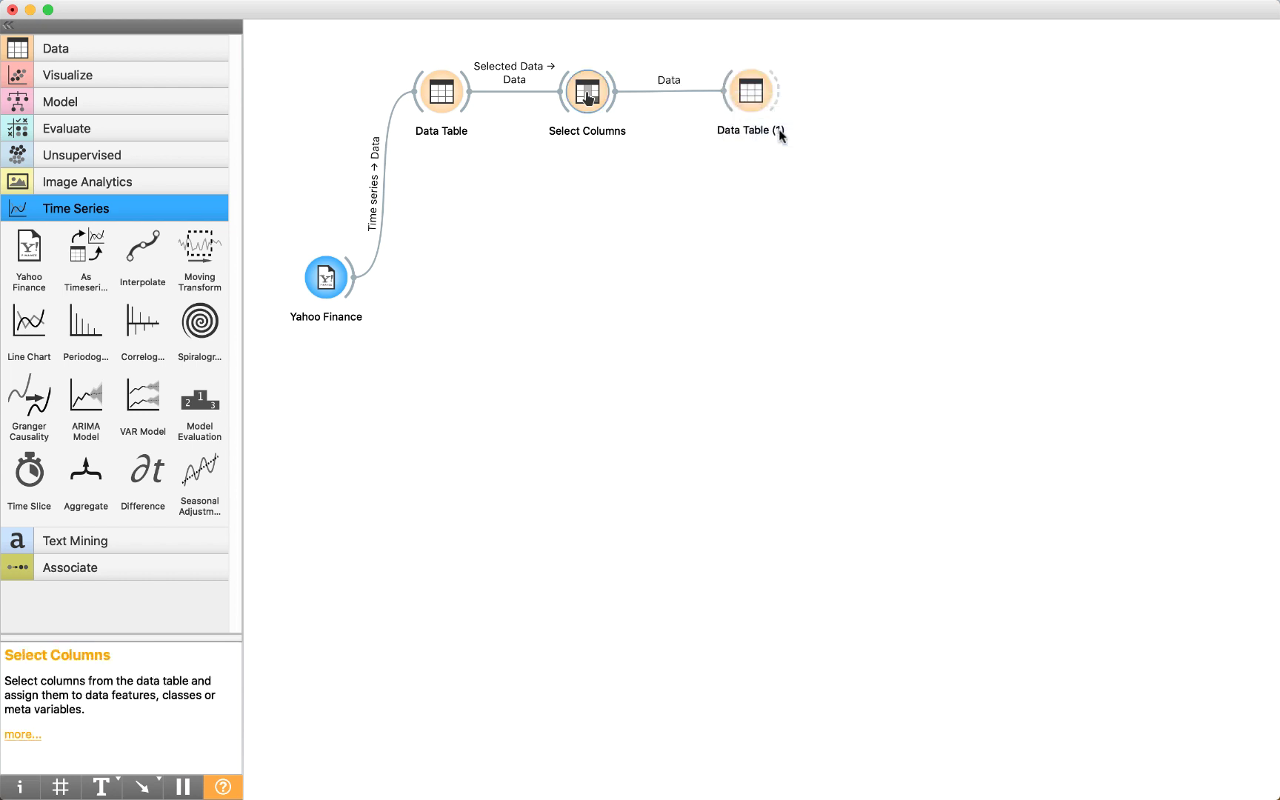
pyautogui.doubleClick(750, 93)
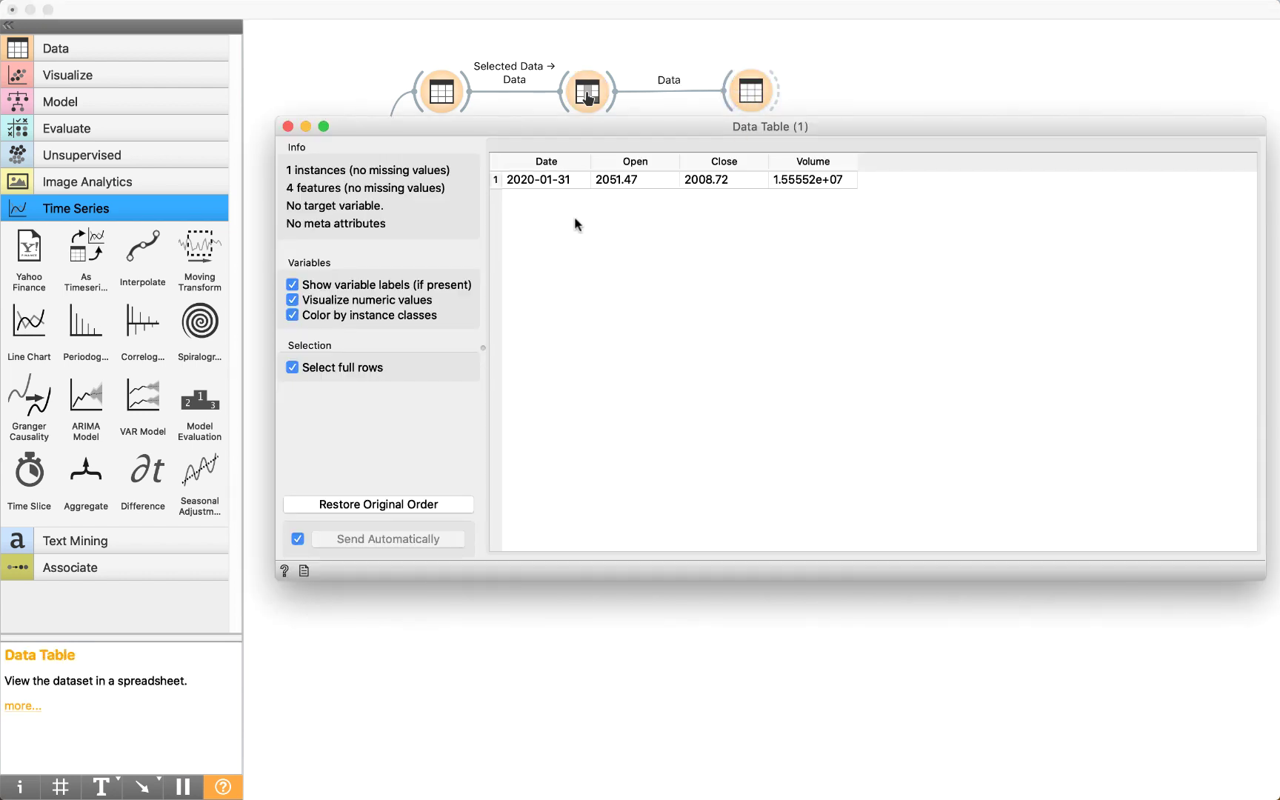
pyautogui.press('super+w')
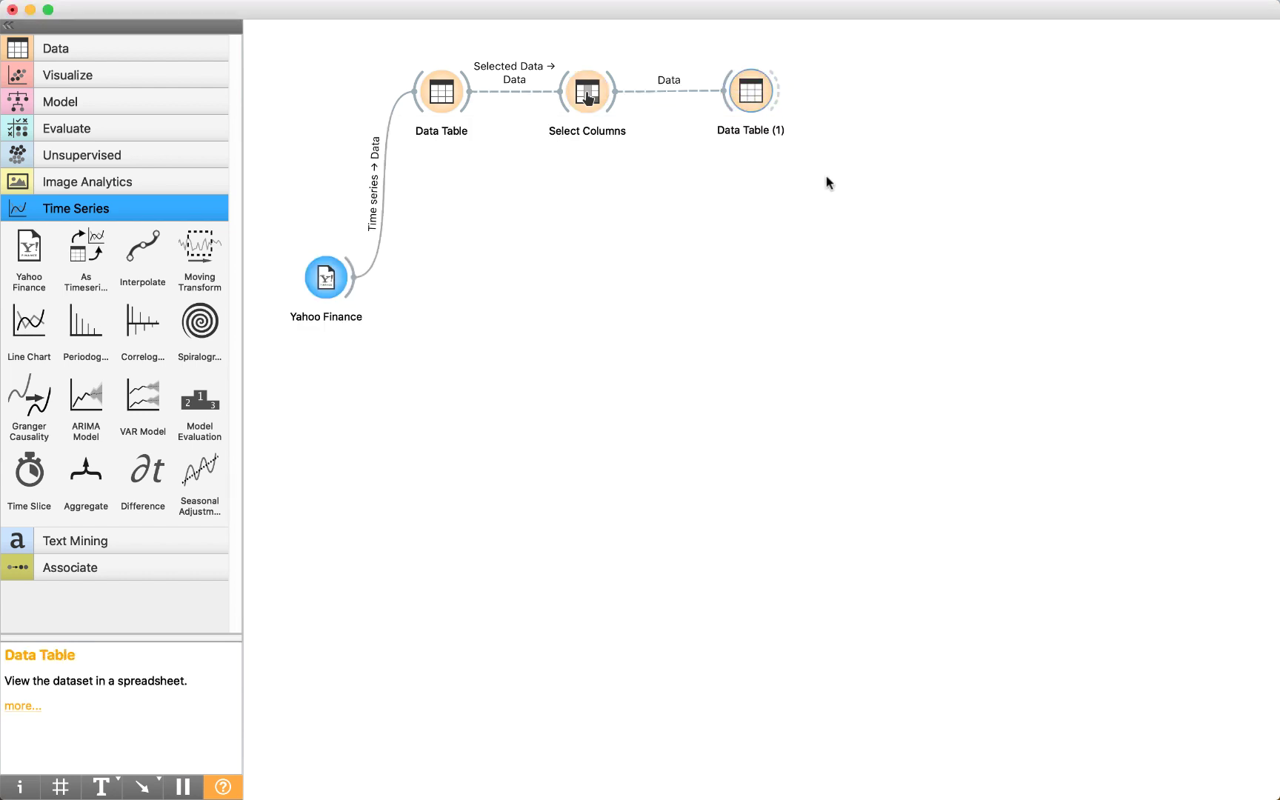
# - Relink the first Data Table to Select Columns so its full Data output, instead of Selected Data, feeds the Data input
pyautogui.doubleClick(745, 93)
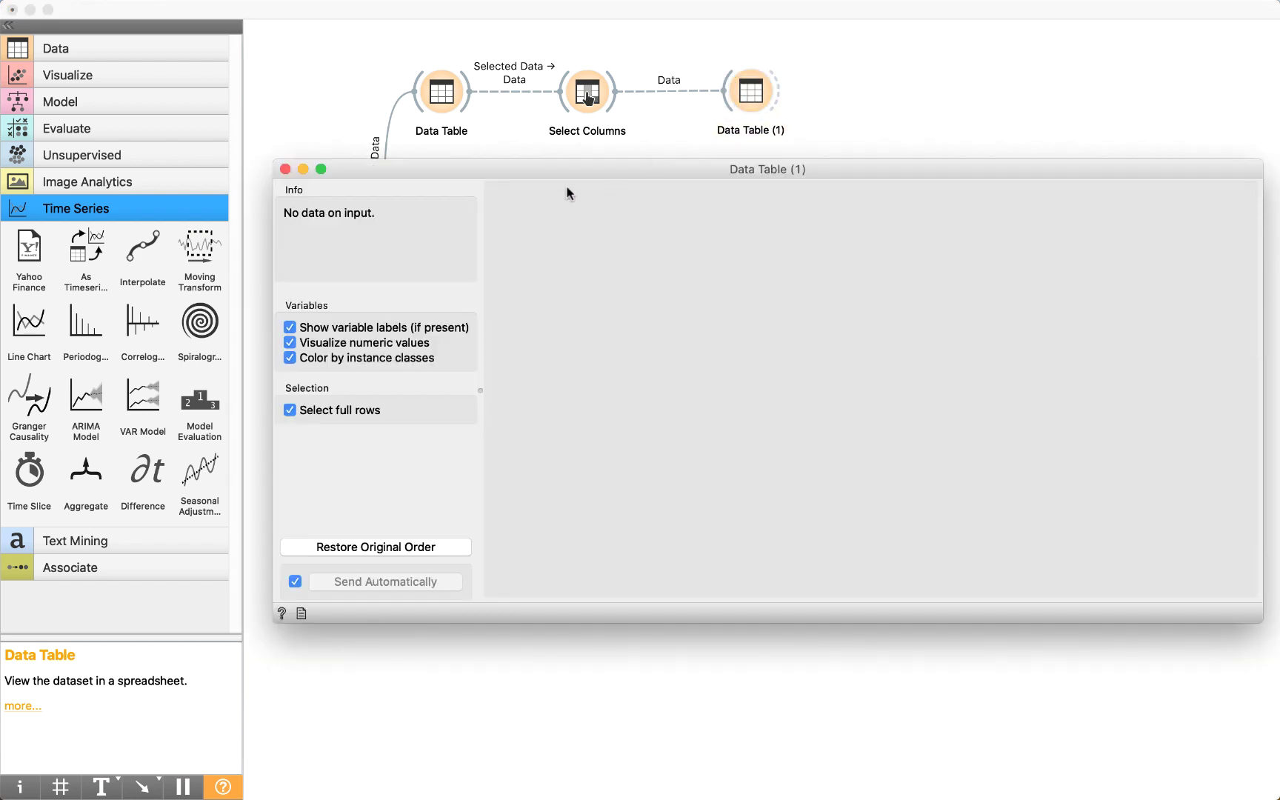
pyautogui.click(286, 169)
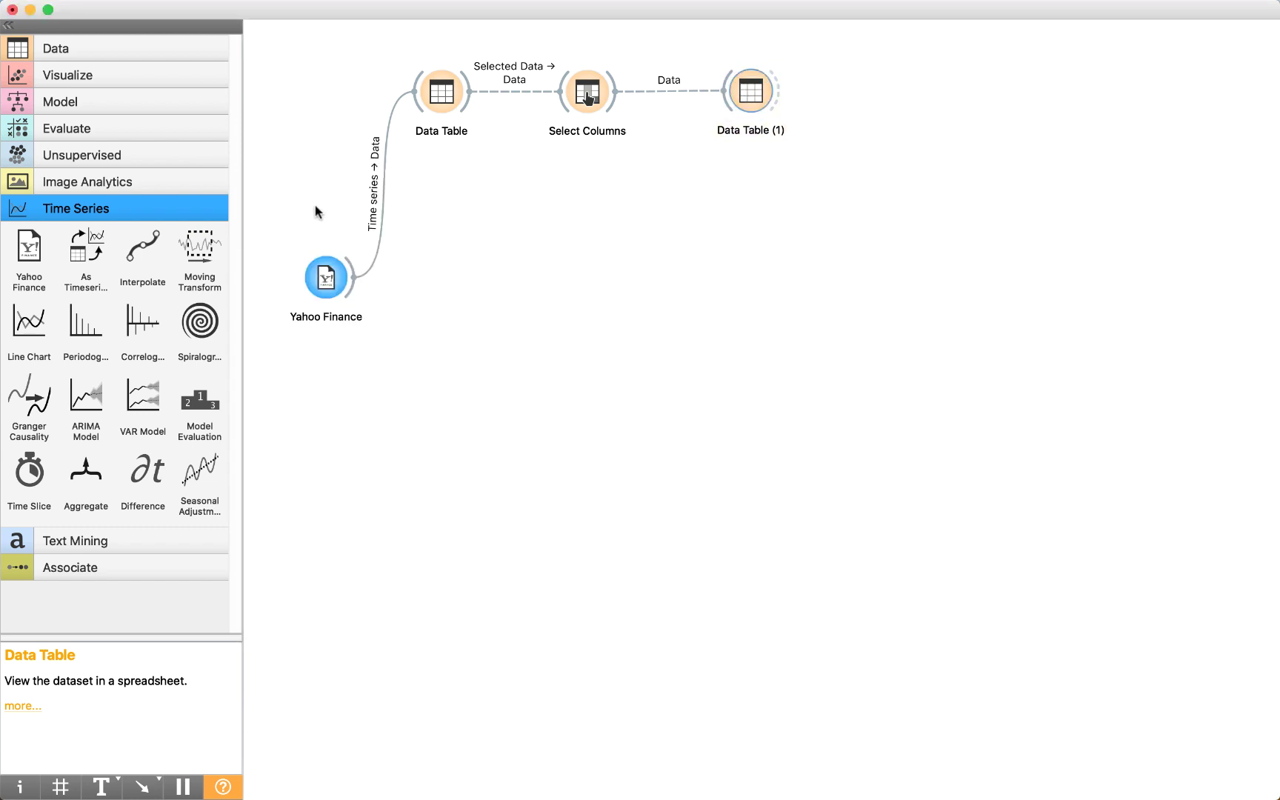
pyautogui.doubleClick(491, 94)
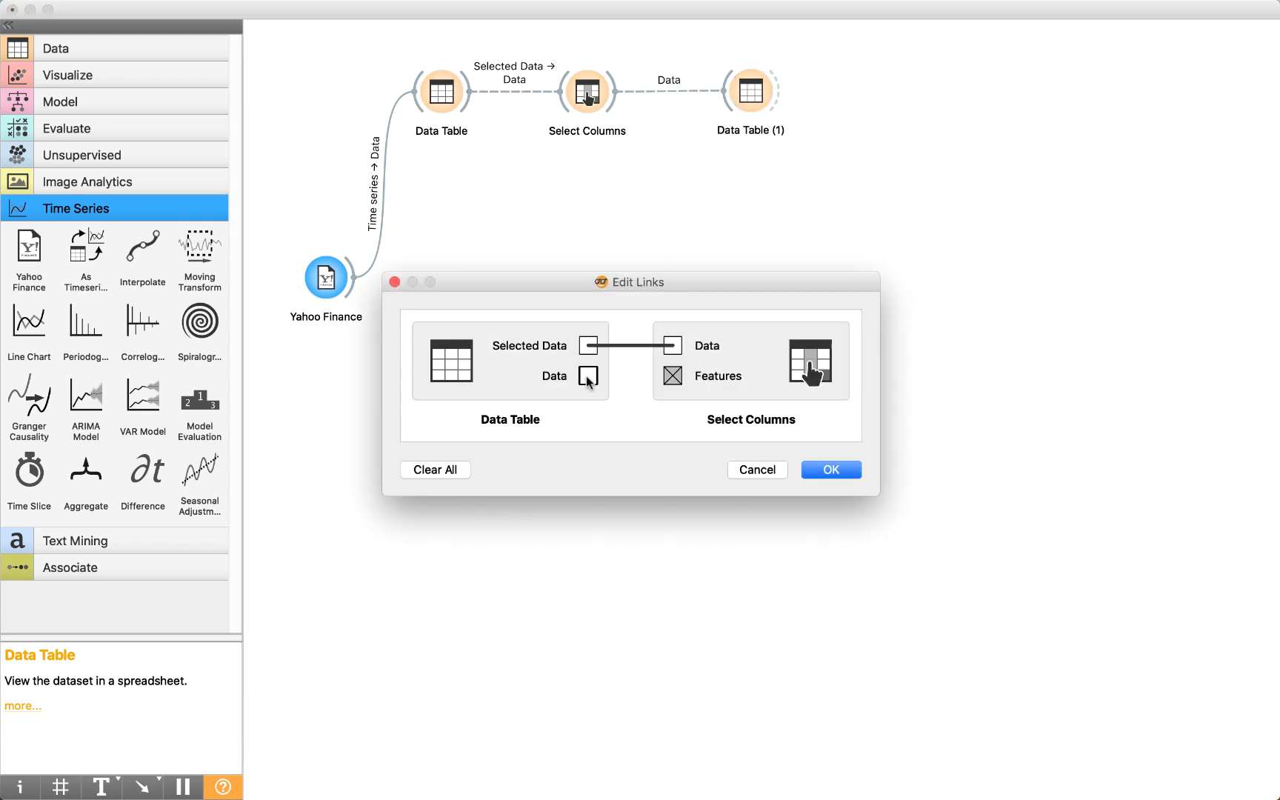
pyautogui.moveTo(591, 376); pyautogui.dragTo(672, 345)
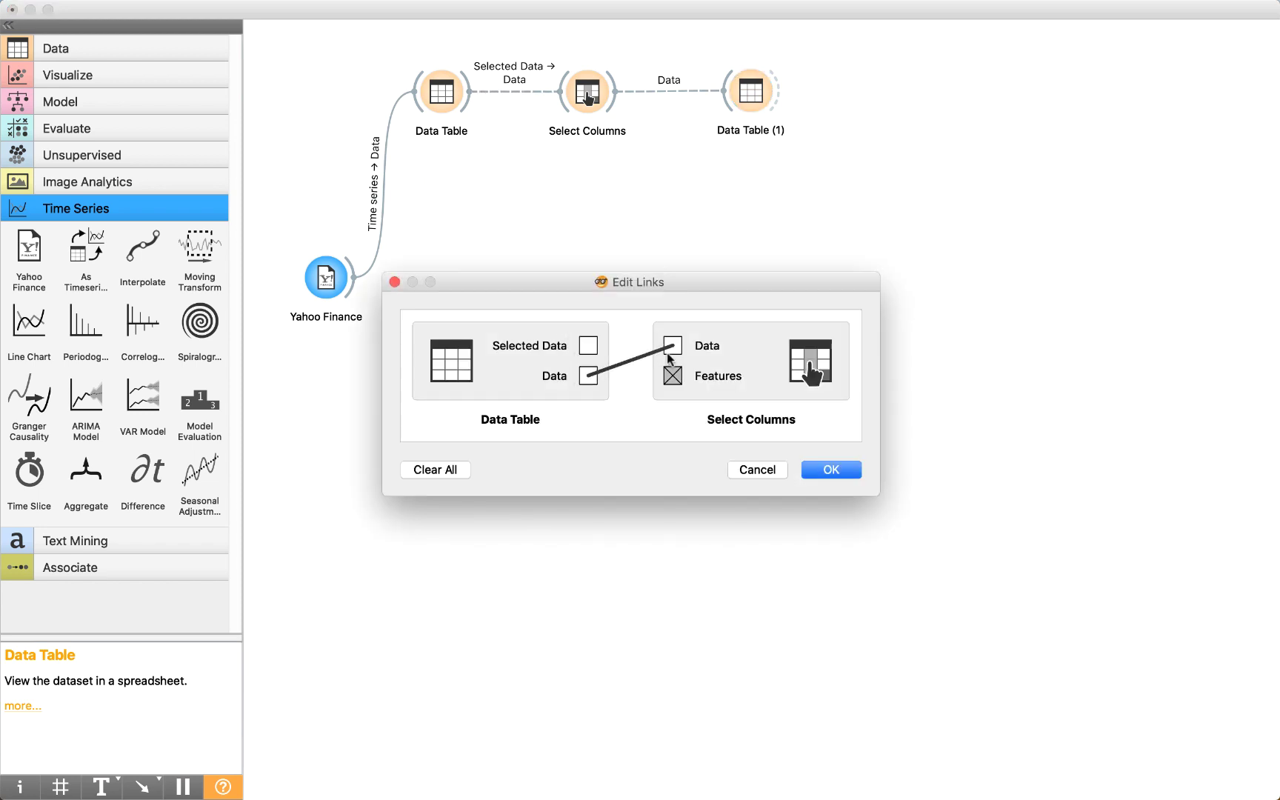
pyautogui.click(821, 474)
# - View the filtered stock data in the second Data Table from the first to the last rows, and close it
pyautogui.doubleClick(755, 92)
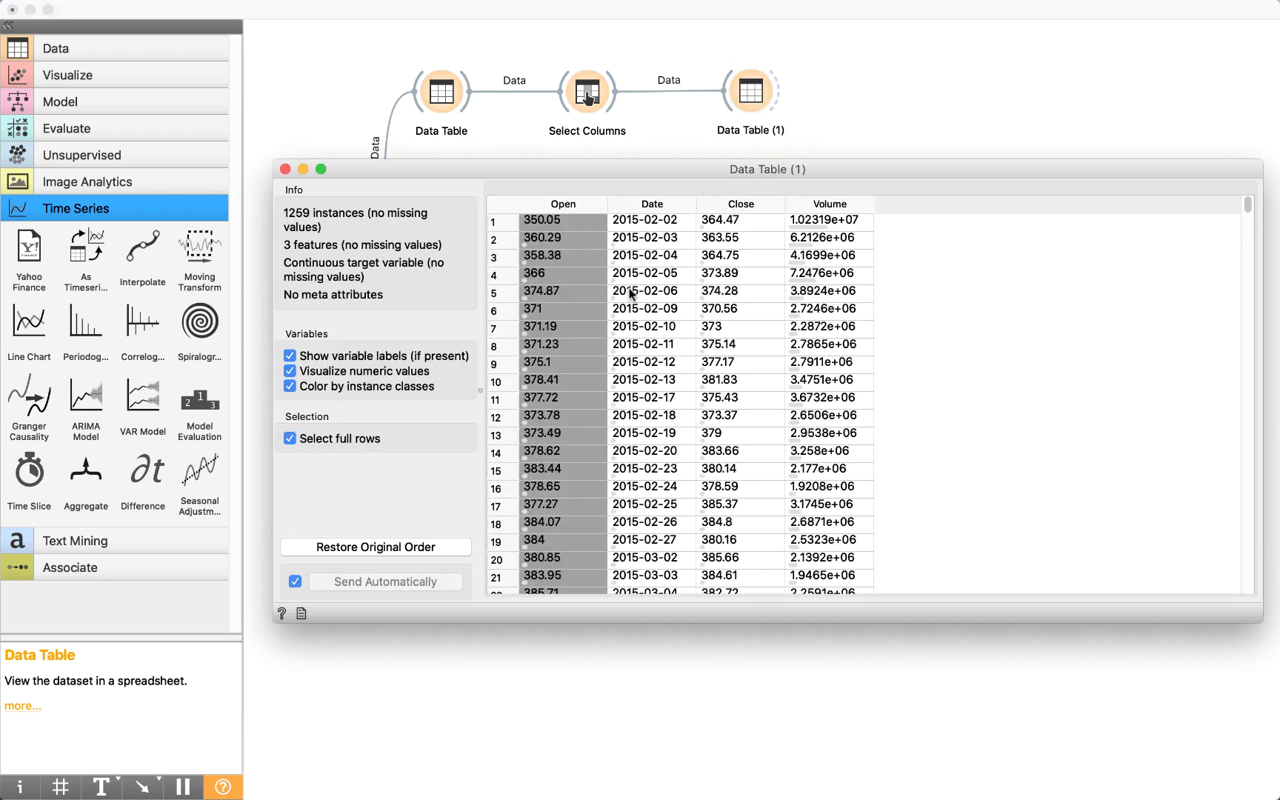
pyautogui.scroll(-10, 596, 355)
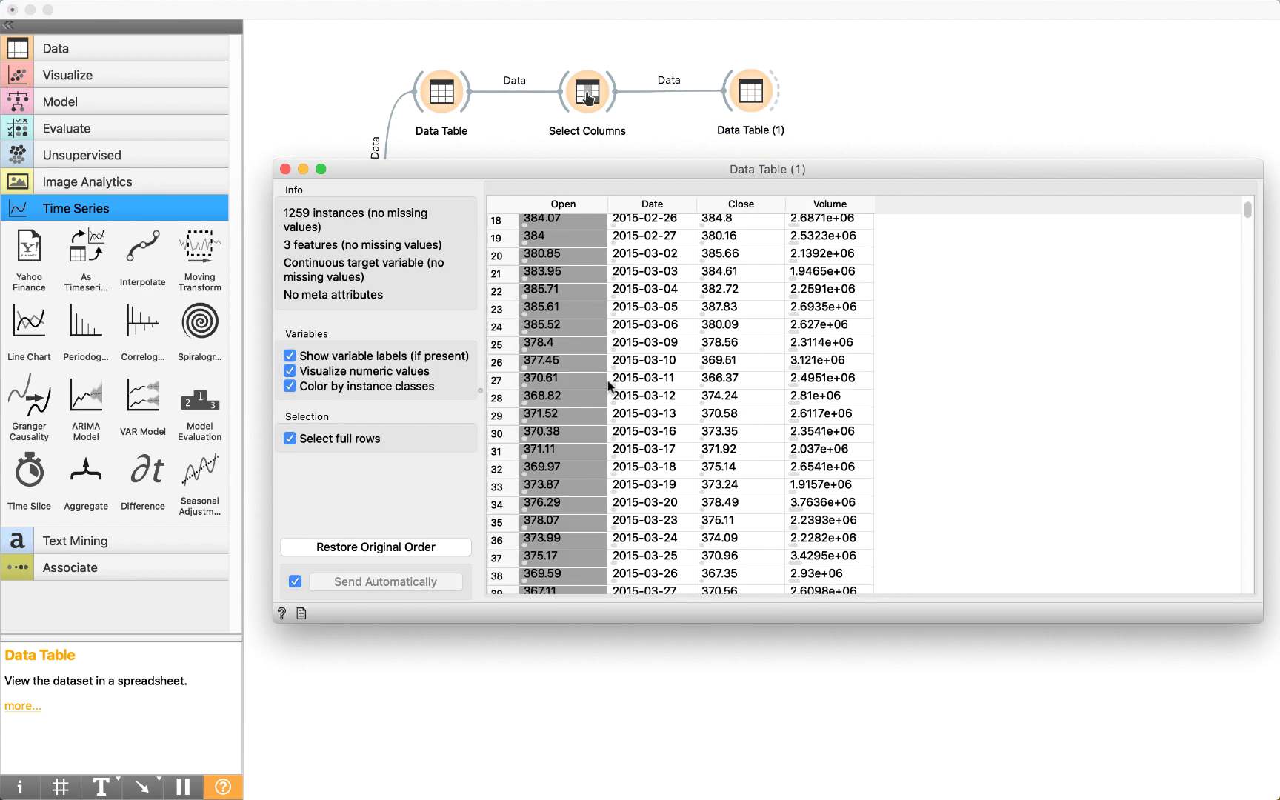
pyautogui.scroll(10, 630, 333)
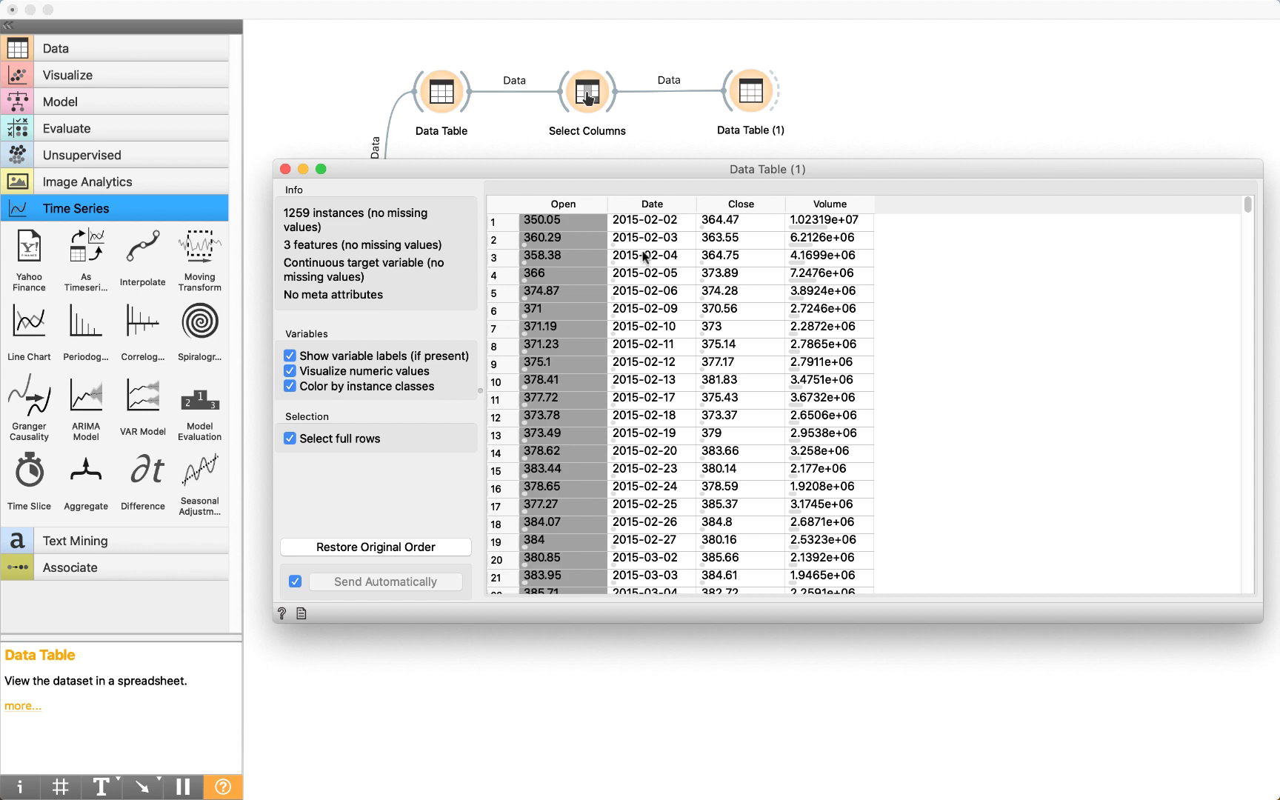
pyautogui.scroll(-1, 1251, 221)
pyautogui.moveTo(1250, 215); pyautogui.dragTo(1250, 611)
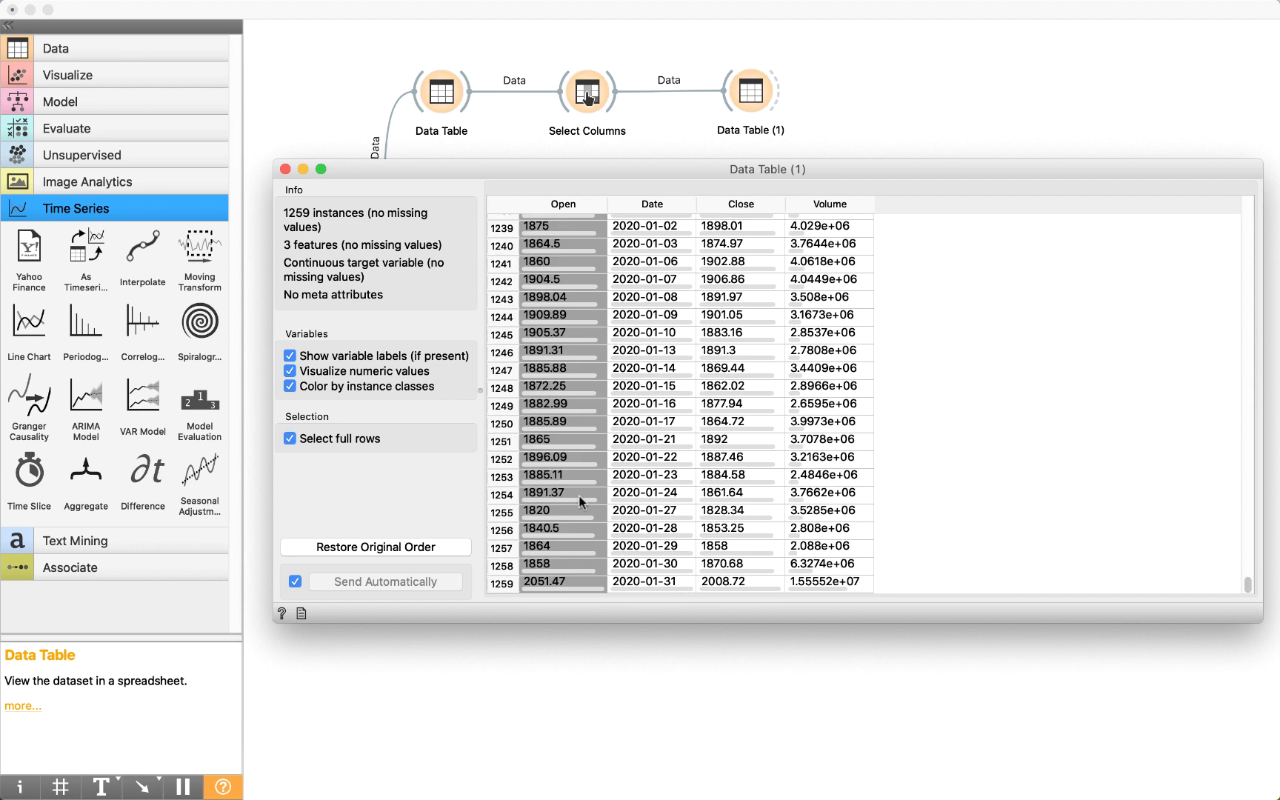
pyautogui.click(285, 169)
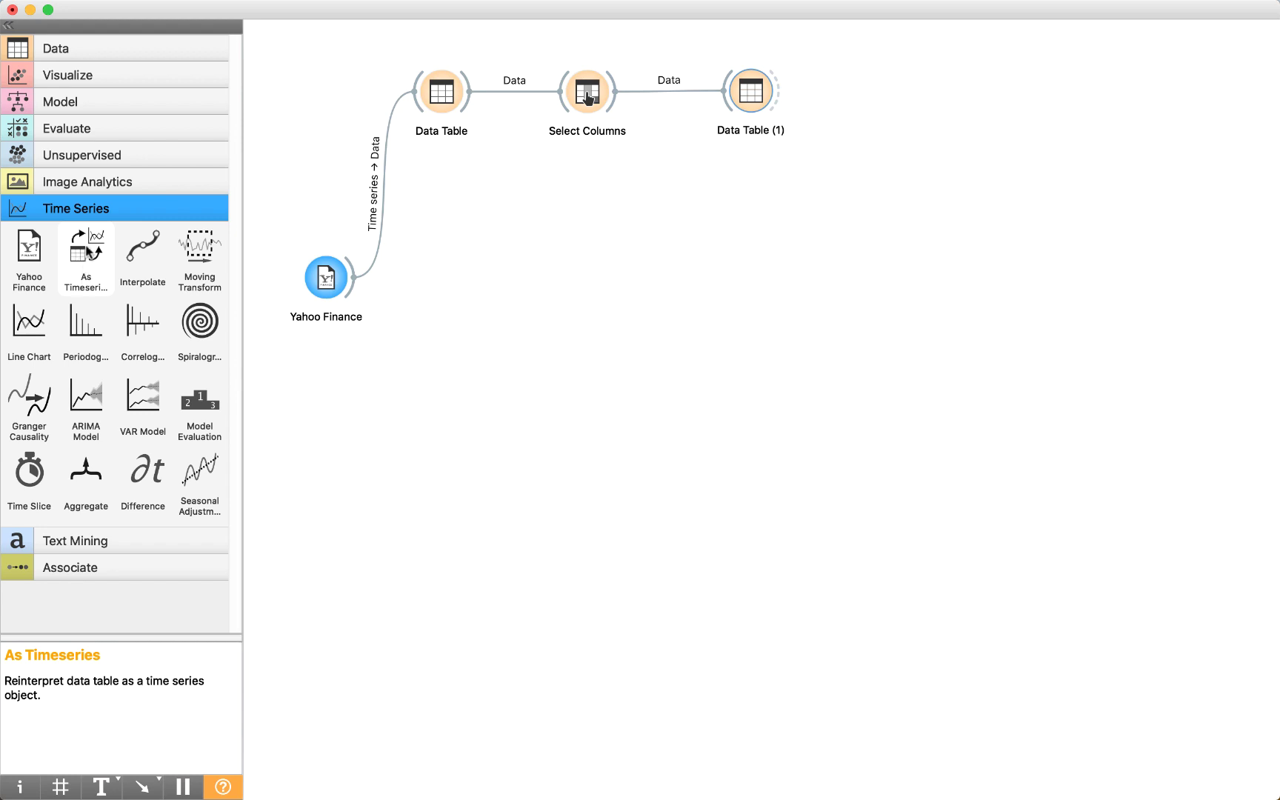
# - Add an As Timeseries widget and link the second Data Table's Data output to its Data input
pyautogui.click(89, 253)
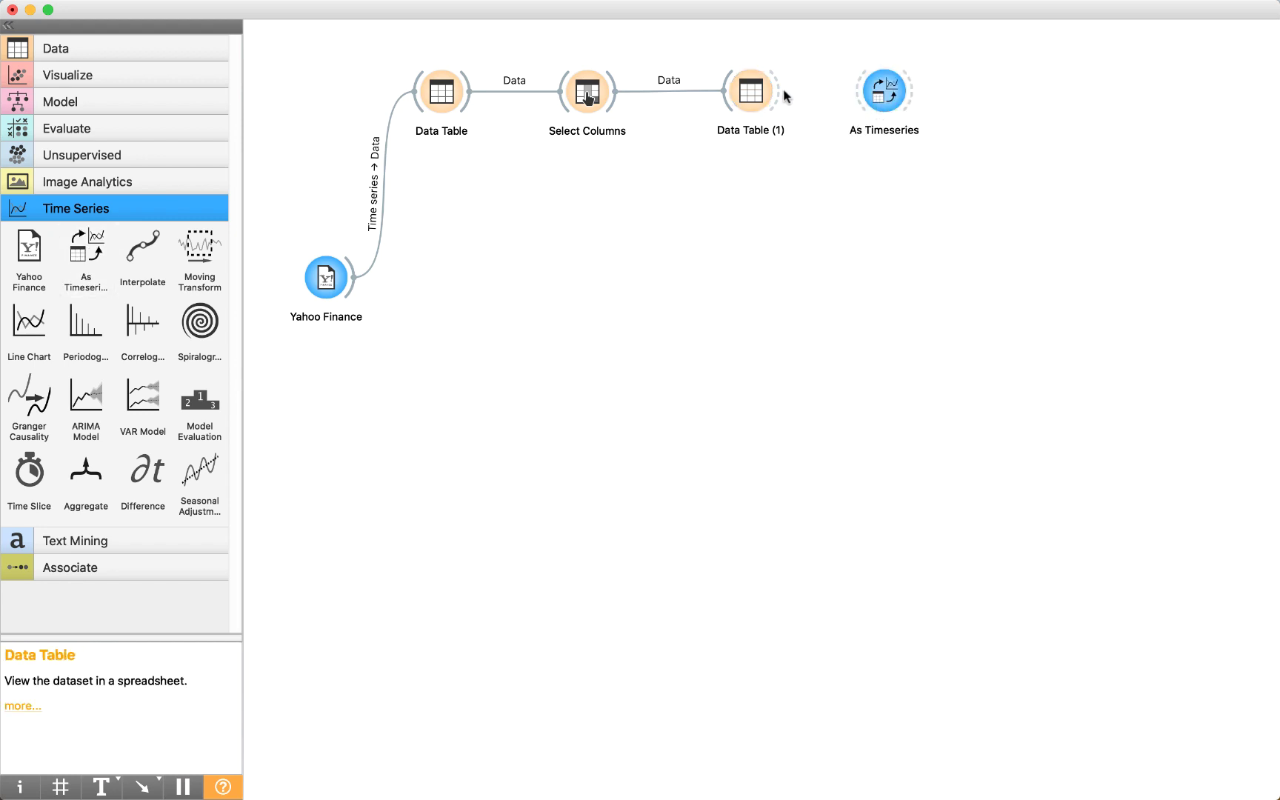
pyautogui.moveTo(780, 87); pyautogui.dragTo(910, 108)
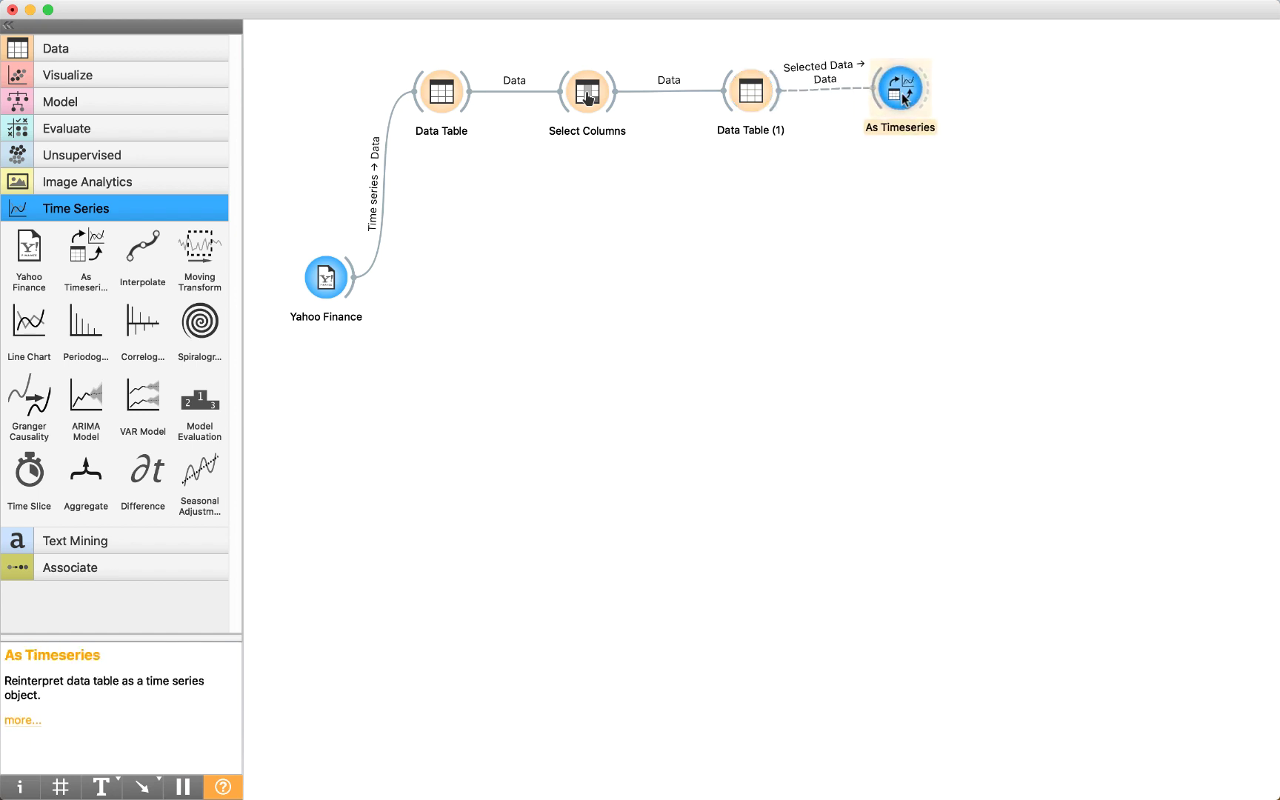
pyautogui.doubleClick(831, 91)
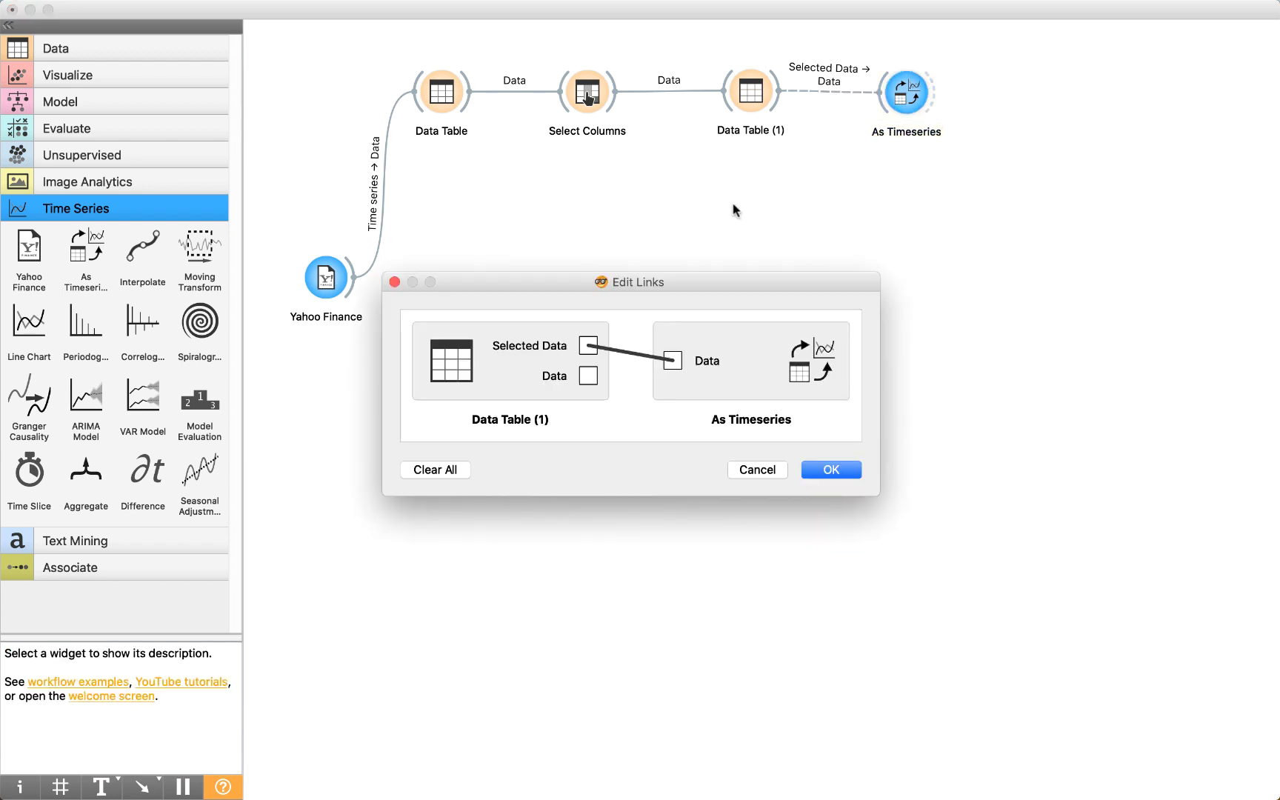
pyautogui.moveTo(592, 379); pyautogui.dragTo(667, 366)
pyautogui.click(818, 467)
# - Choose Date as the sequential attribute in As Timeseries, close it and nudge the widget into line with the workflow
pyautogui.doubleClick(906, 87)
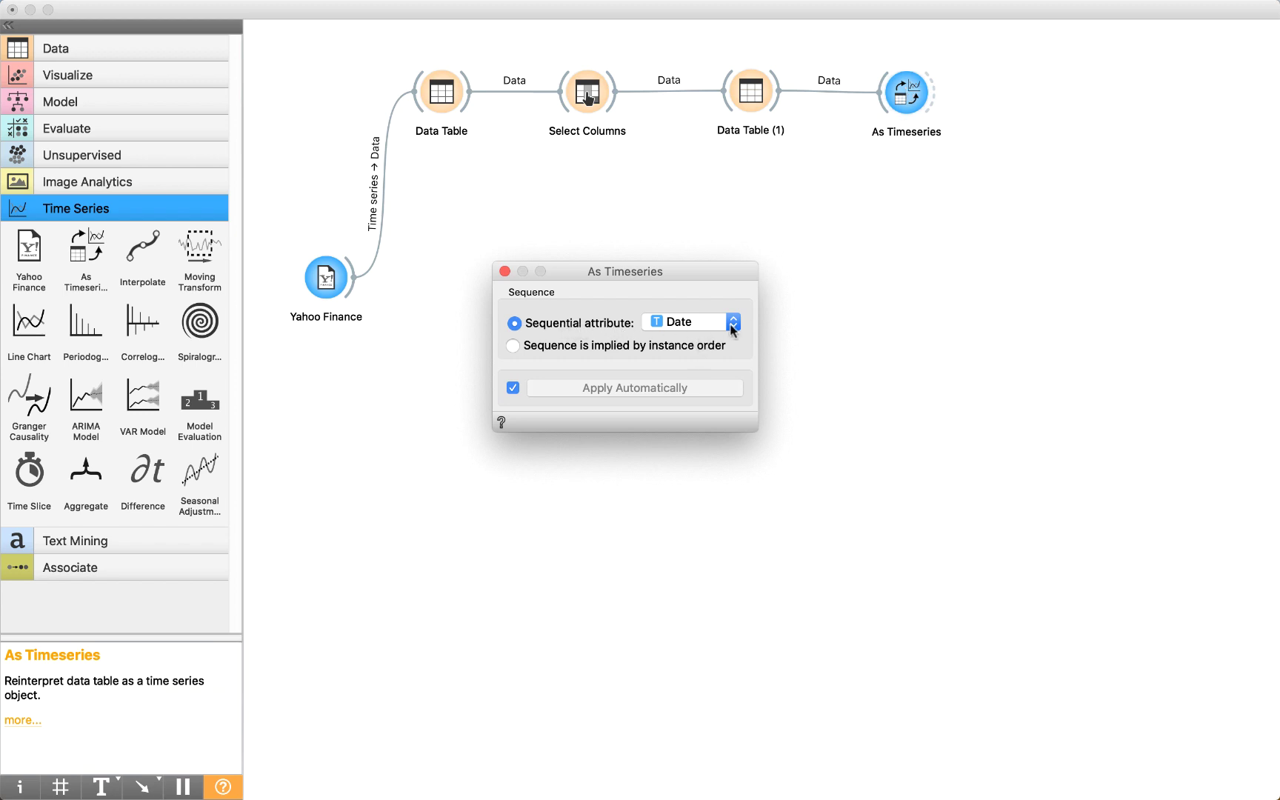
pyautogui.click(731, 326)
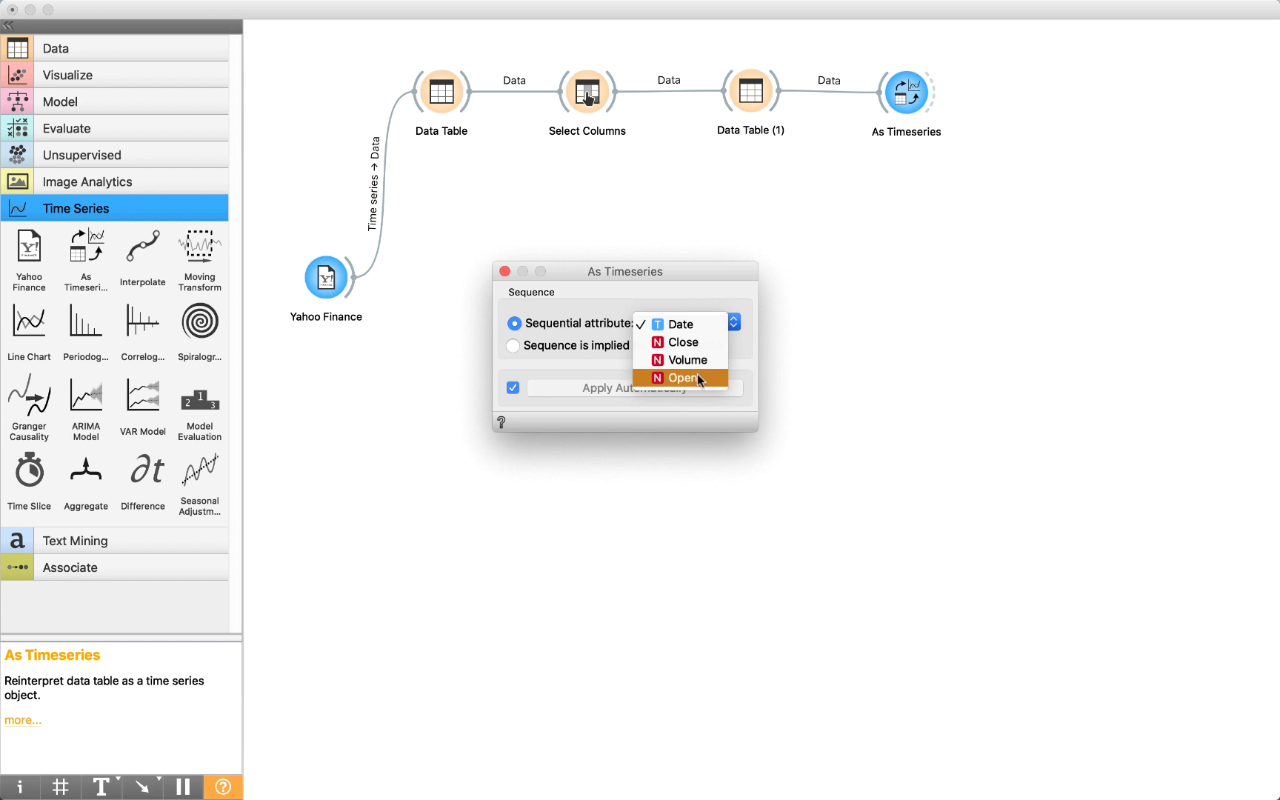
pyautogui.click(684, 325)
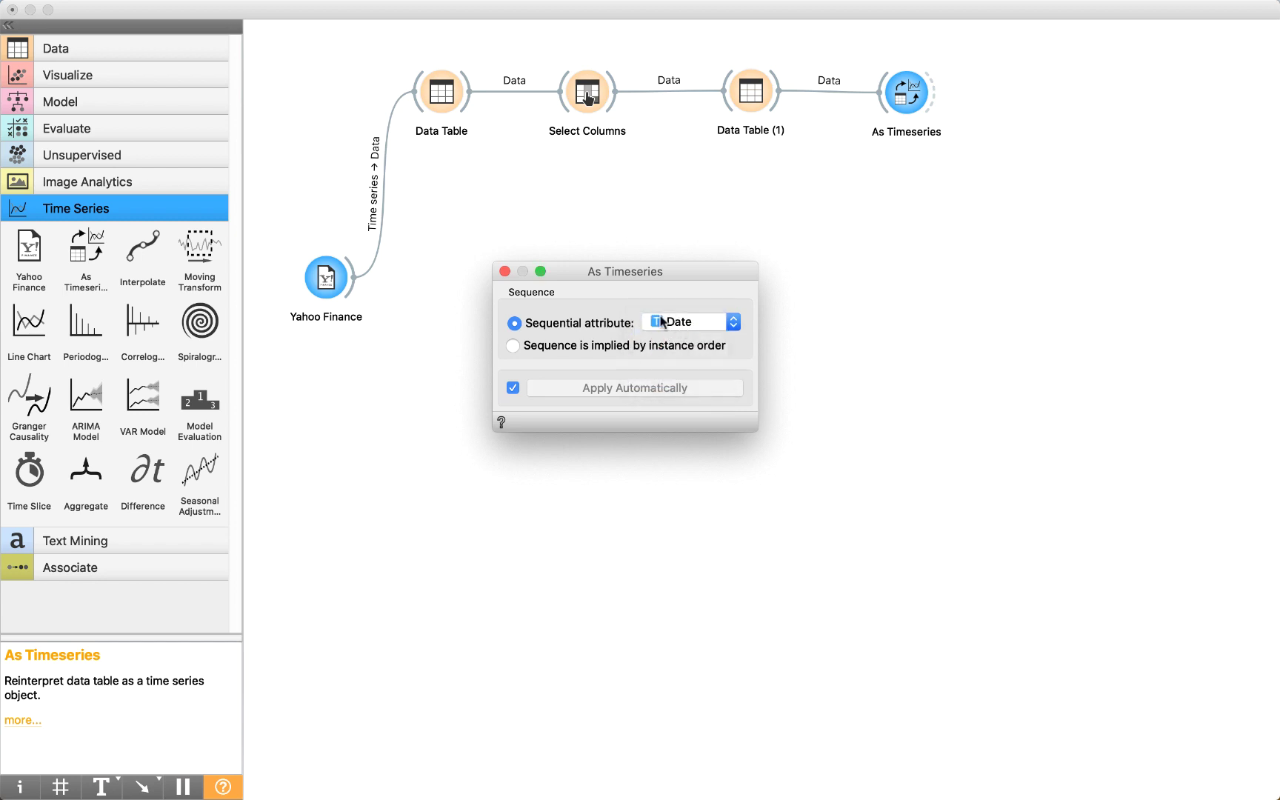
pyautogui.click(504, 271)
pyautogui.moveTo(885, 106); pyautogui.dragTo(891, 104)
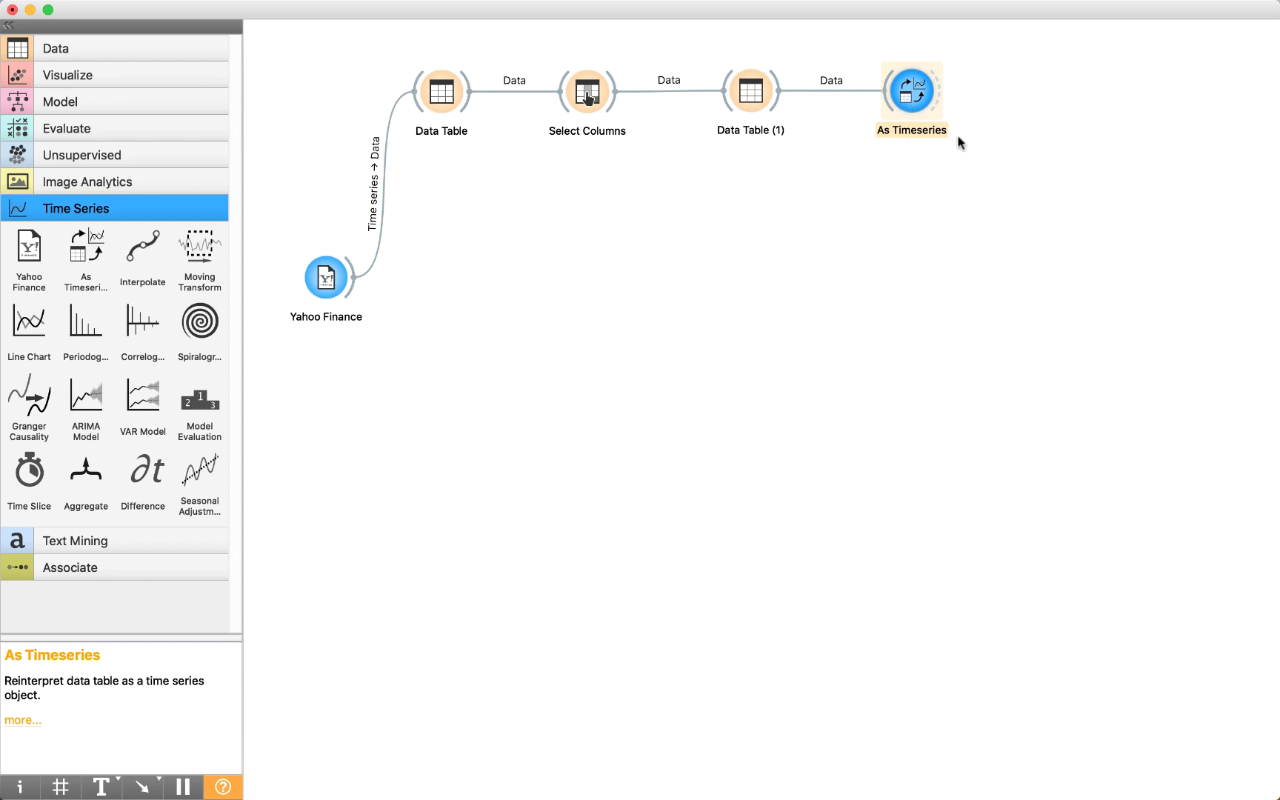
# - Connect a Line Chart widget to As Timeseries, linking the Time series output to the chart's Time series input
pyautogui.click(982, 134)
pyautogui.moveTo(939, 100); pyautogui.dragTo(1028, 86)
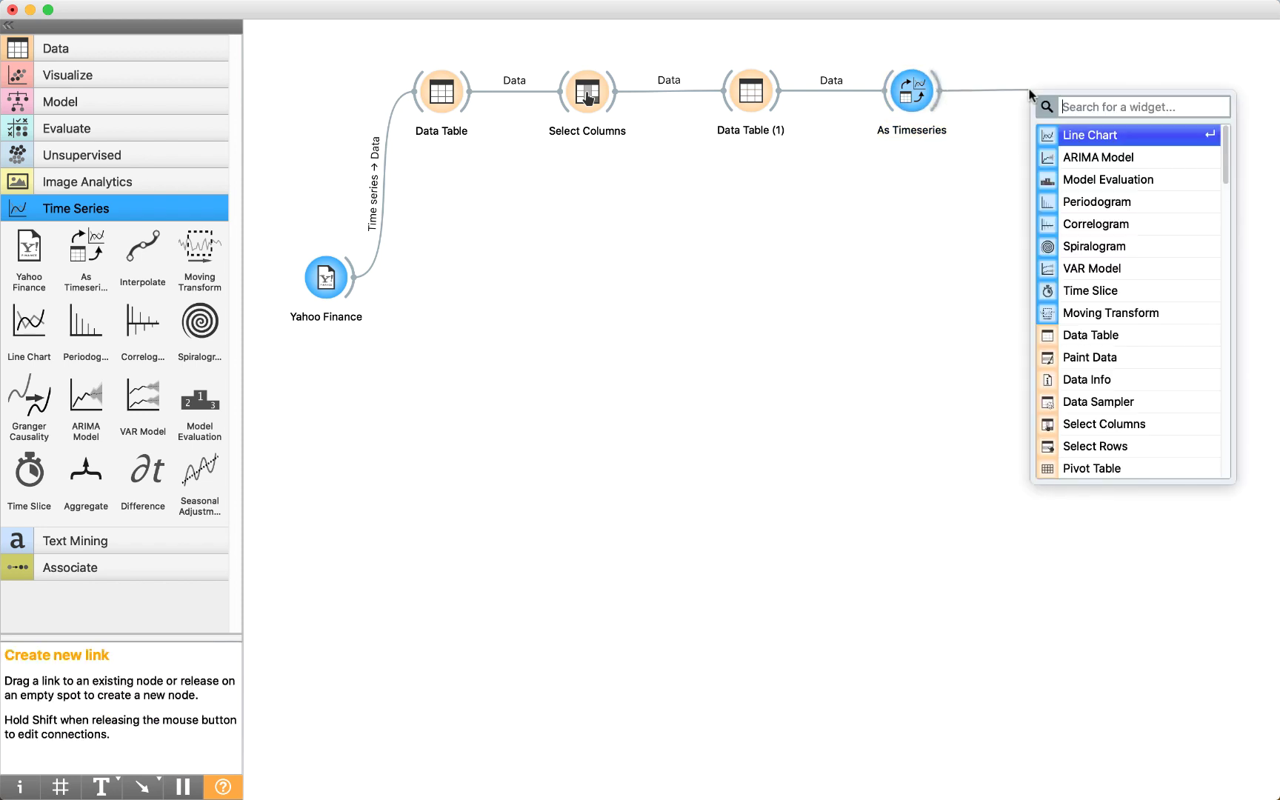
pyautogui.click(1083, 136)
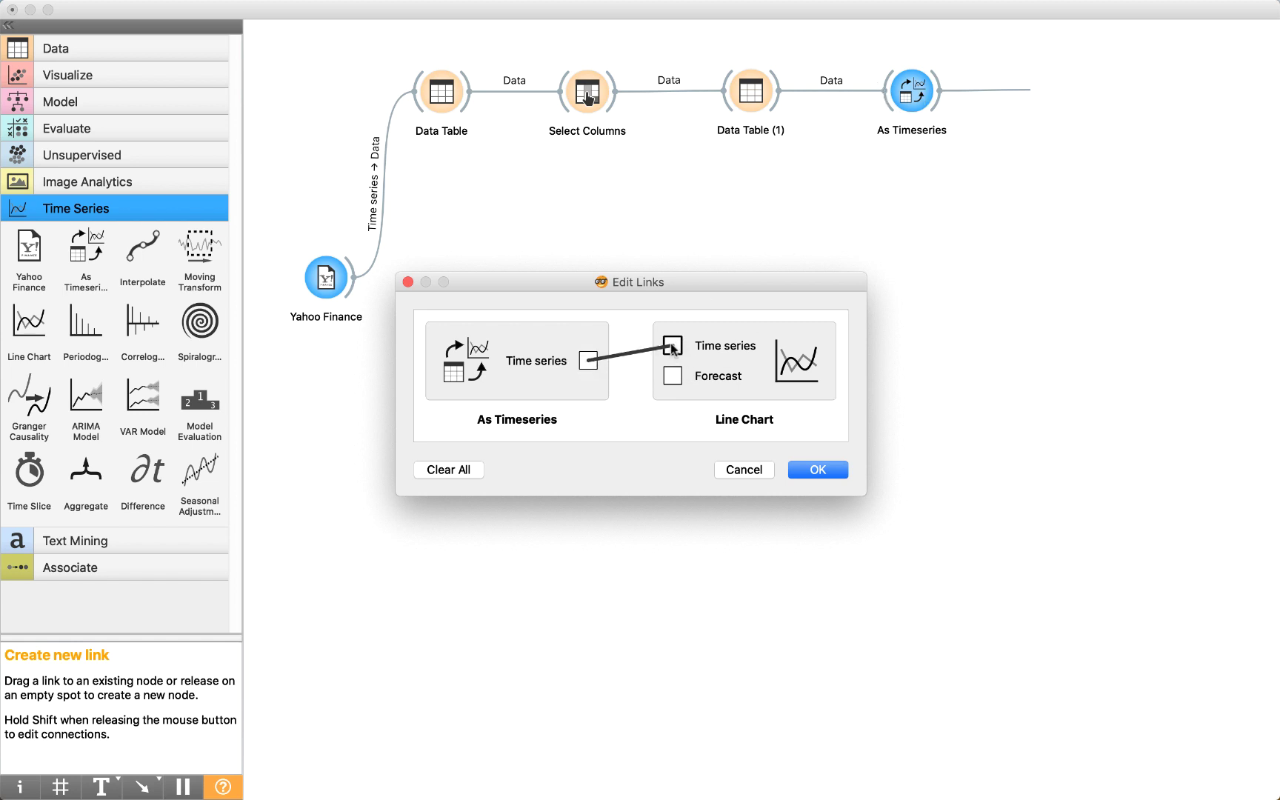
pyautogui.click(804, 463)
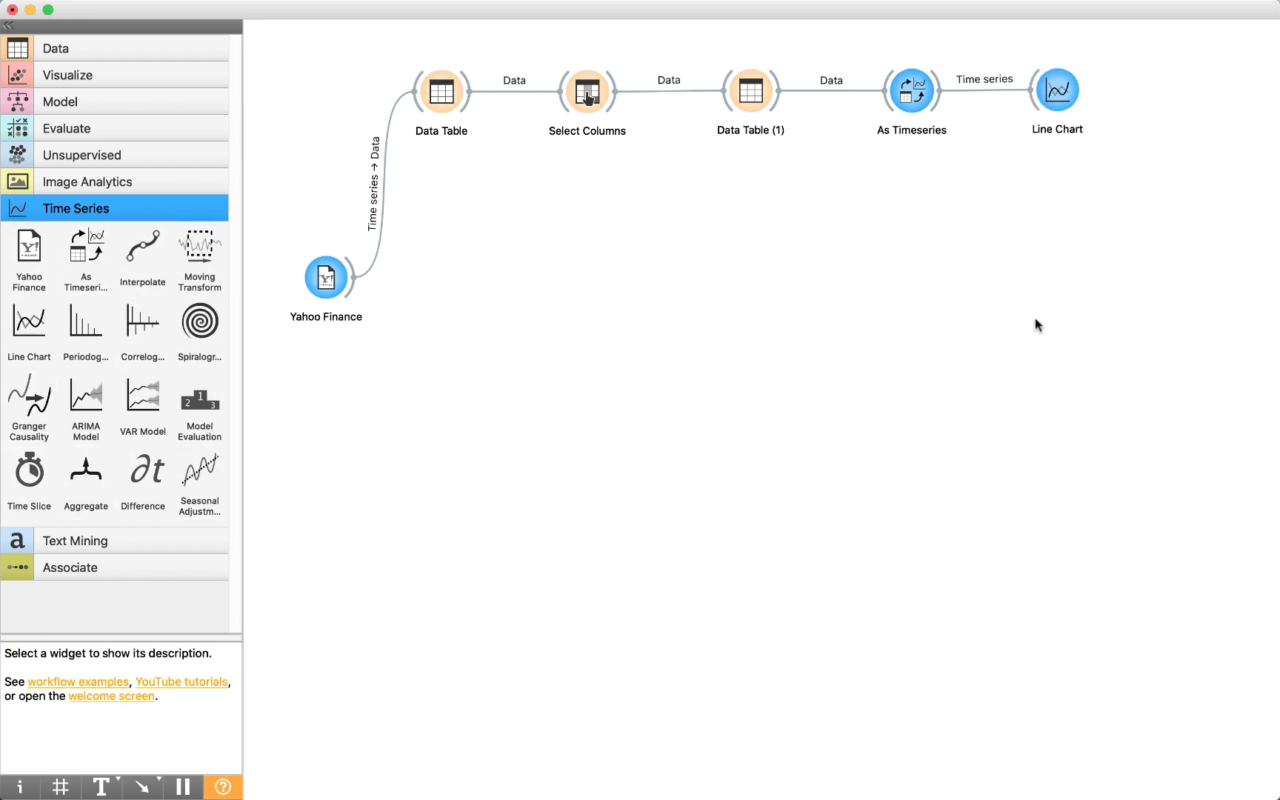
# - Open the Line Chart and plot the Open series, adding Volume to the same plot
pyautogui.doubleClick(1064, 94)
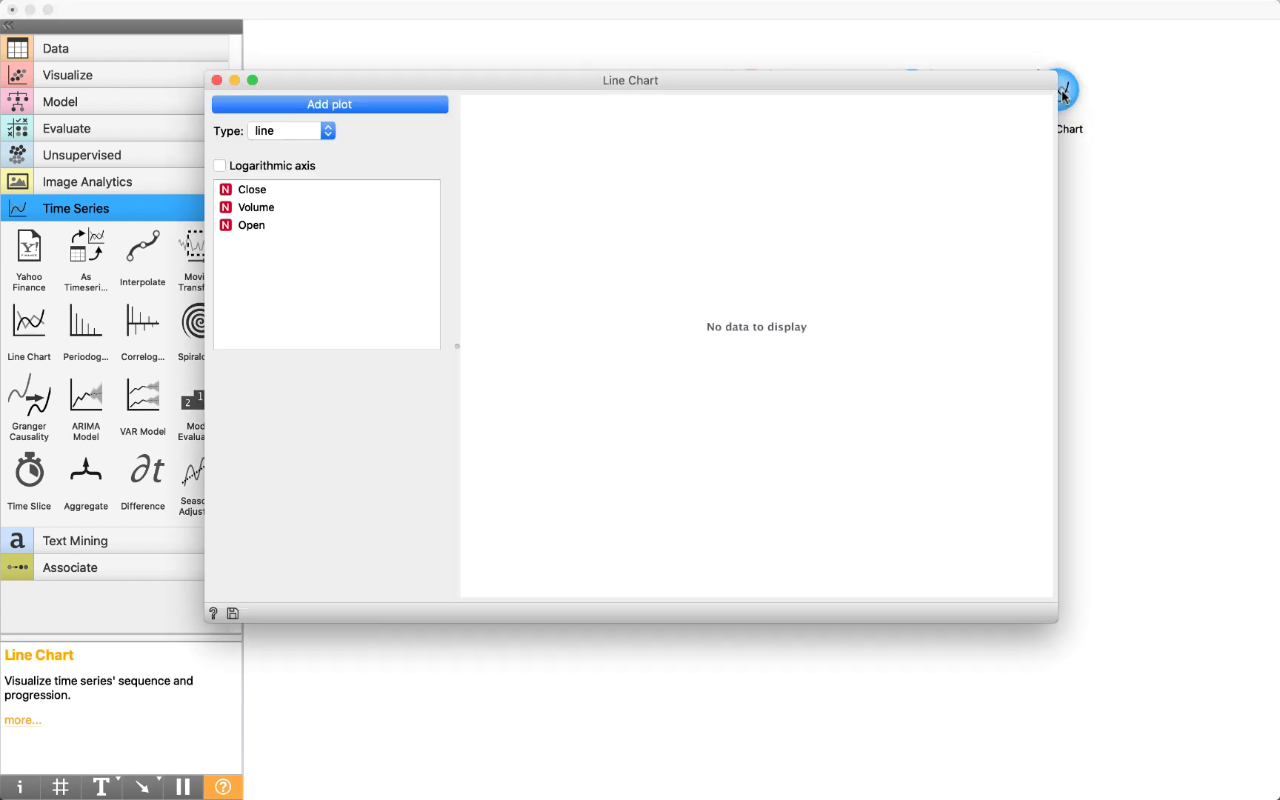
pyautogui.click(252, 225)
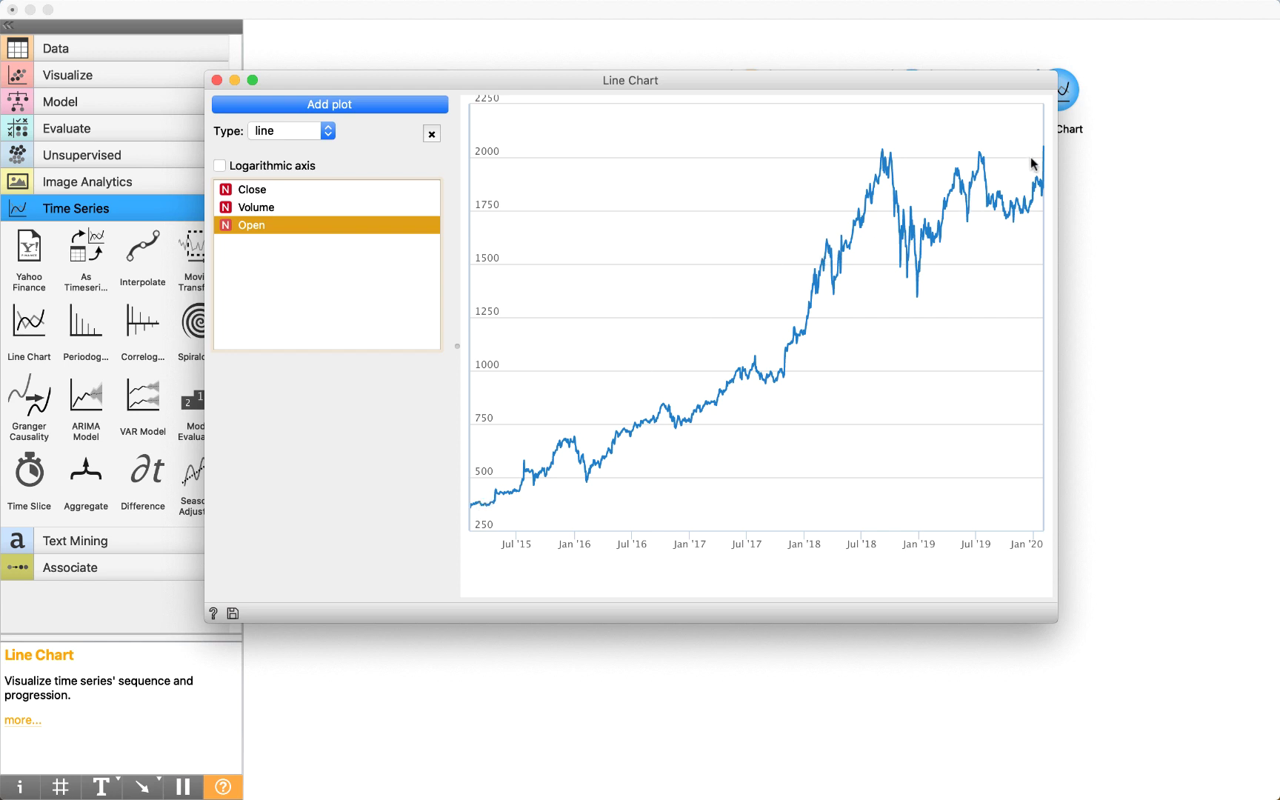
pyautogui.keyDown('shift'); pyautogui.click(379, 189); pyautogui.keyUp('shift')
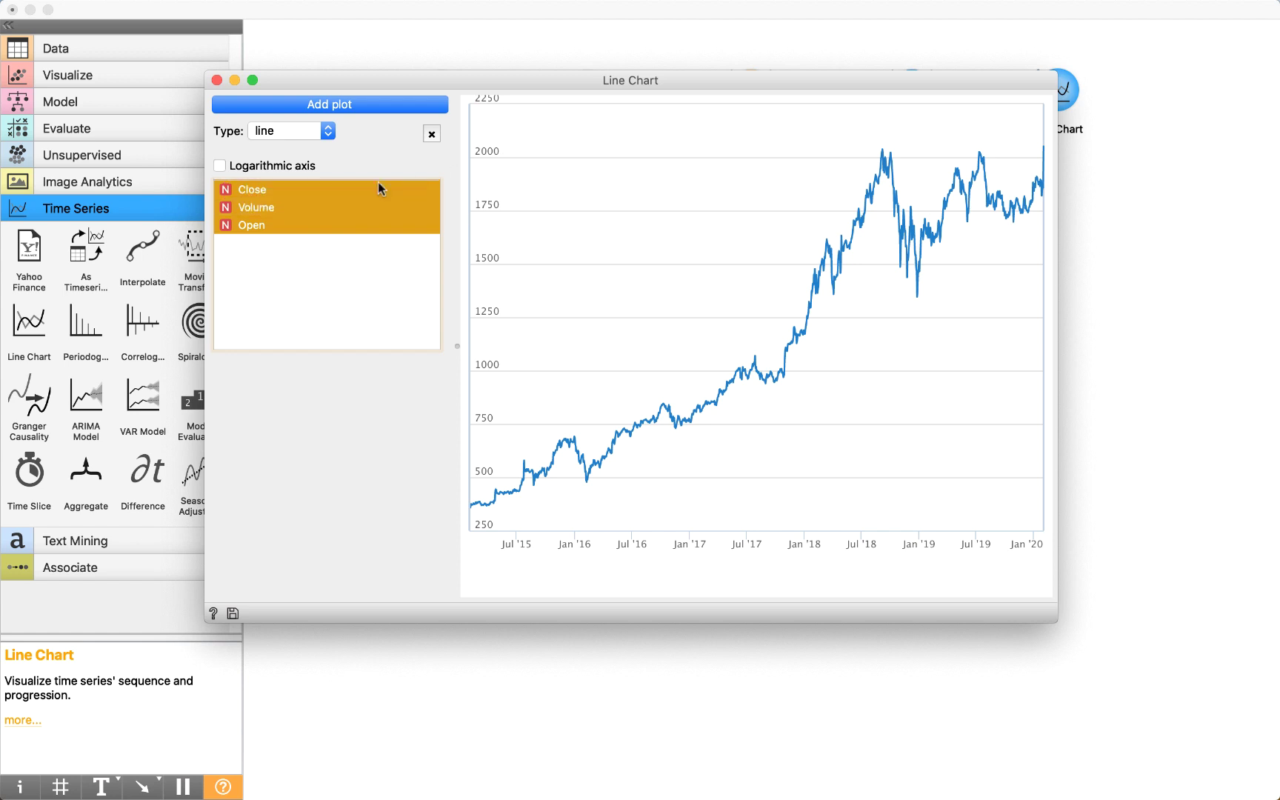
pyautogui.keyDown('shift'); pyautogui.click(268, 210); pyautogui.keyUp('shift')
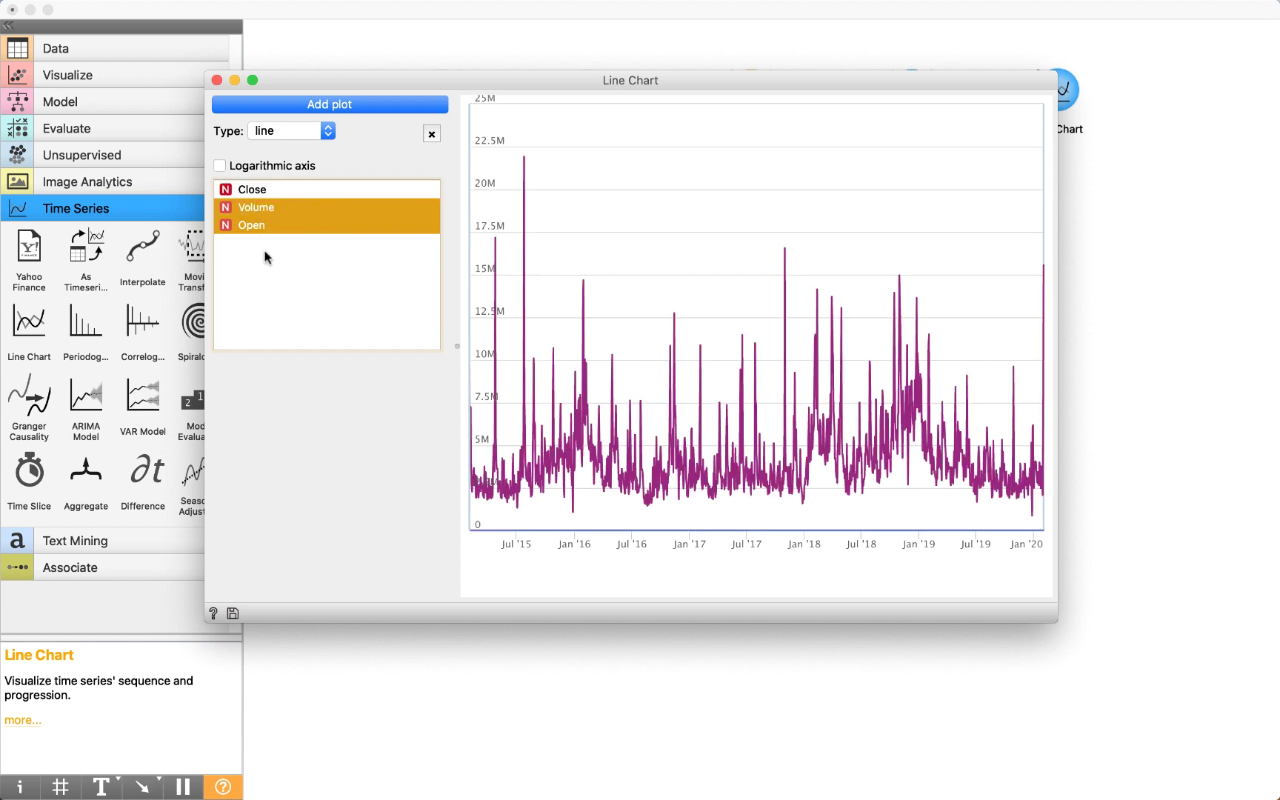
pyautogui.click(251, 227)
pyautogui.hotkey('shift', 'Up')
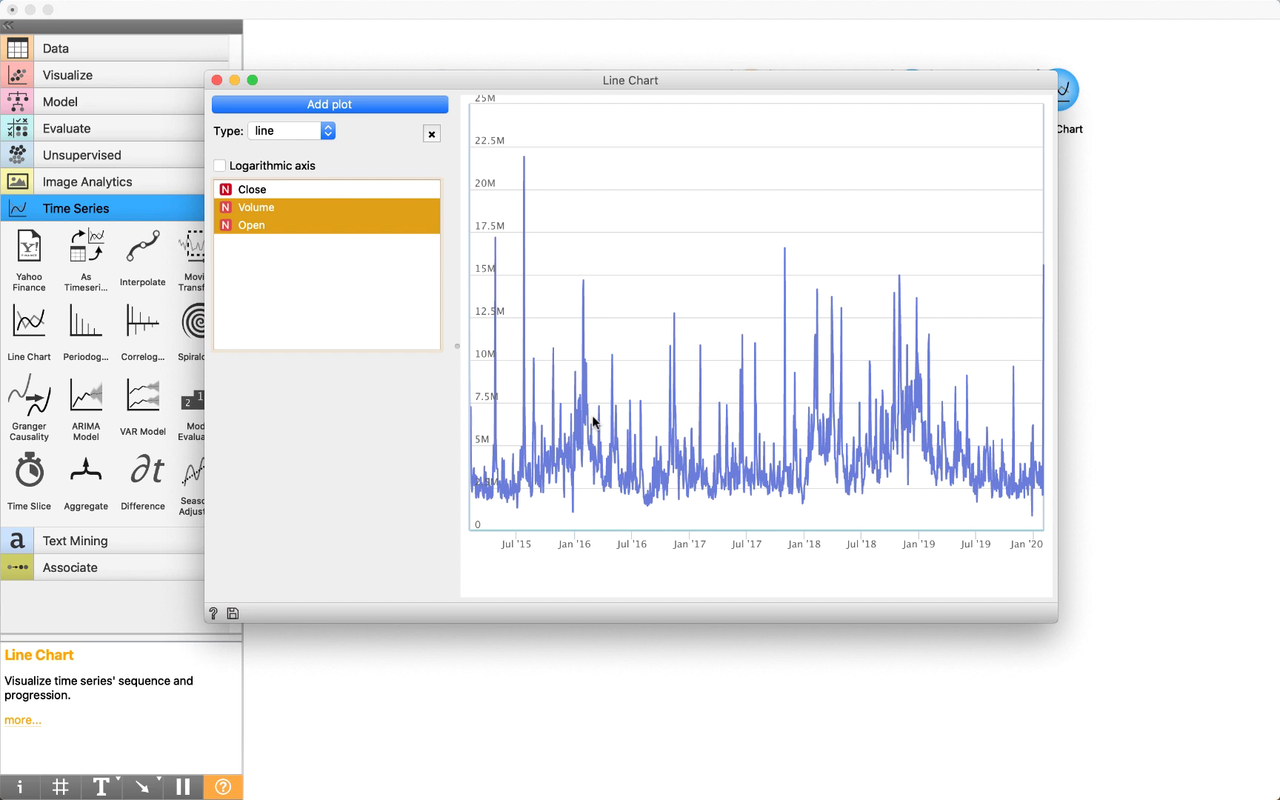
# - Plot only the Close series and try the step line, column and area types, ending with spline
pyautogui.keyDown('shift'); pyautogui.click(262, 195); pyautogui.keyUp('shift')
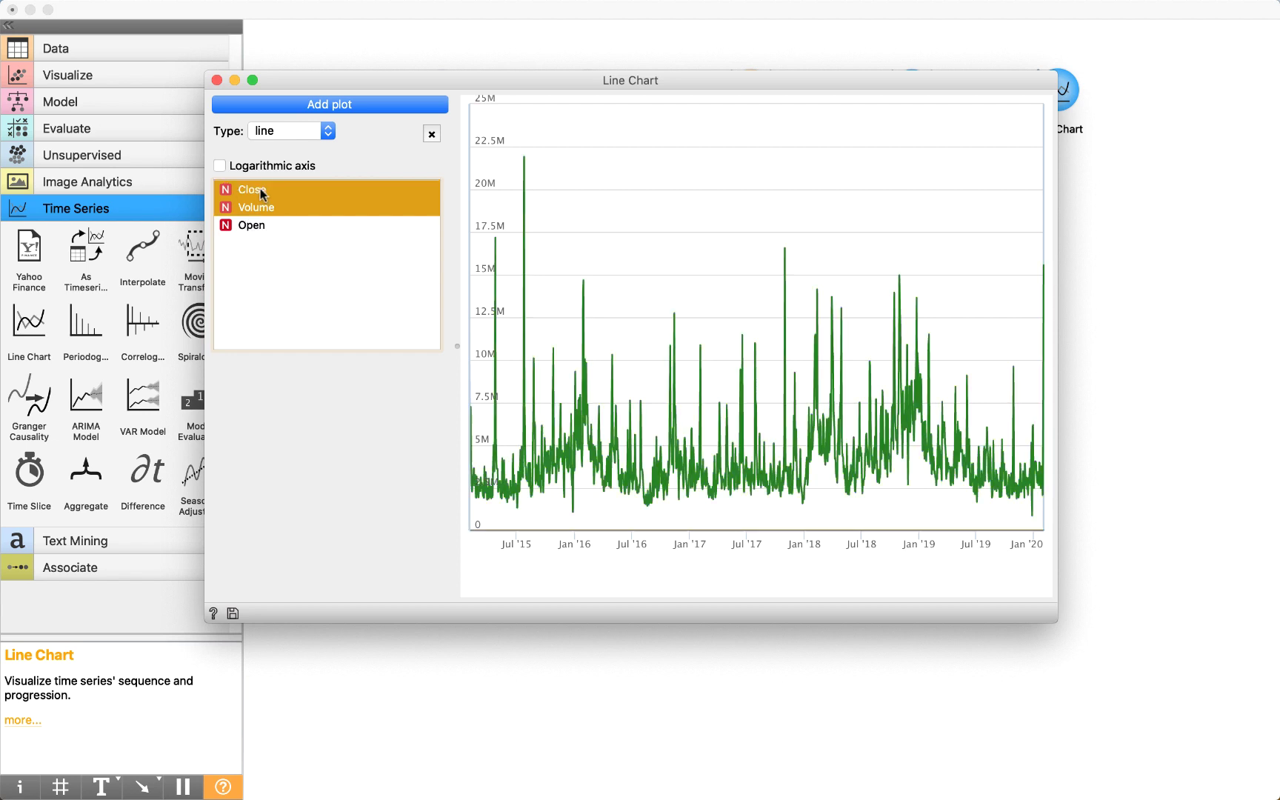
pyautogui.keyDown('super'); pyautogui.click(262, 206); pyautogui.keyUp('super')
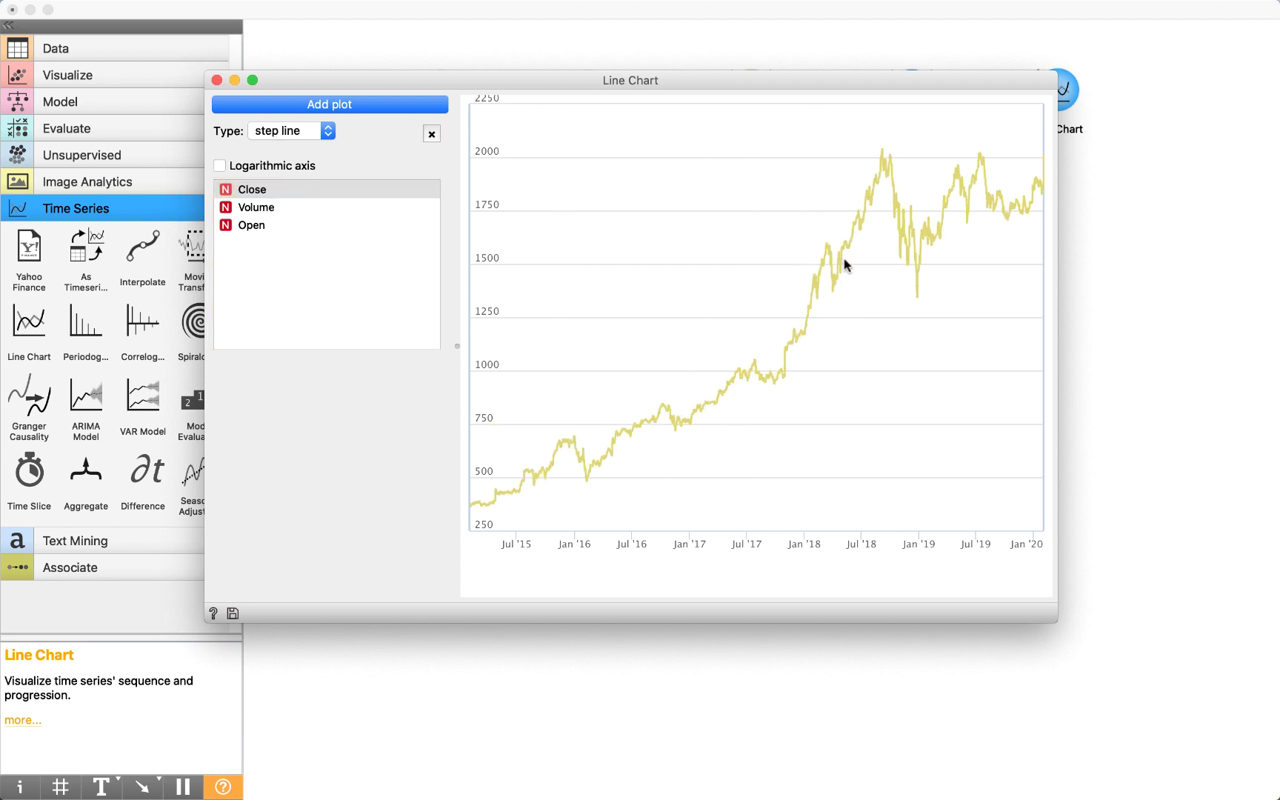
pyautogui.click(318, 137)
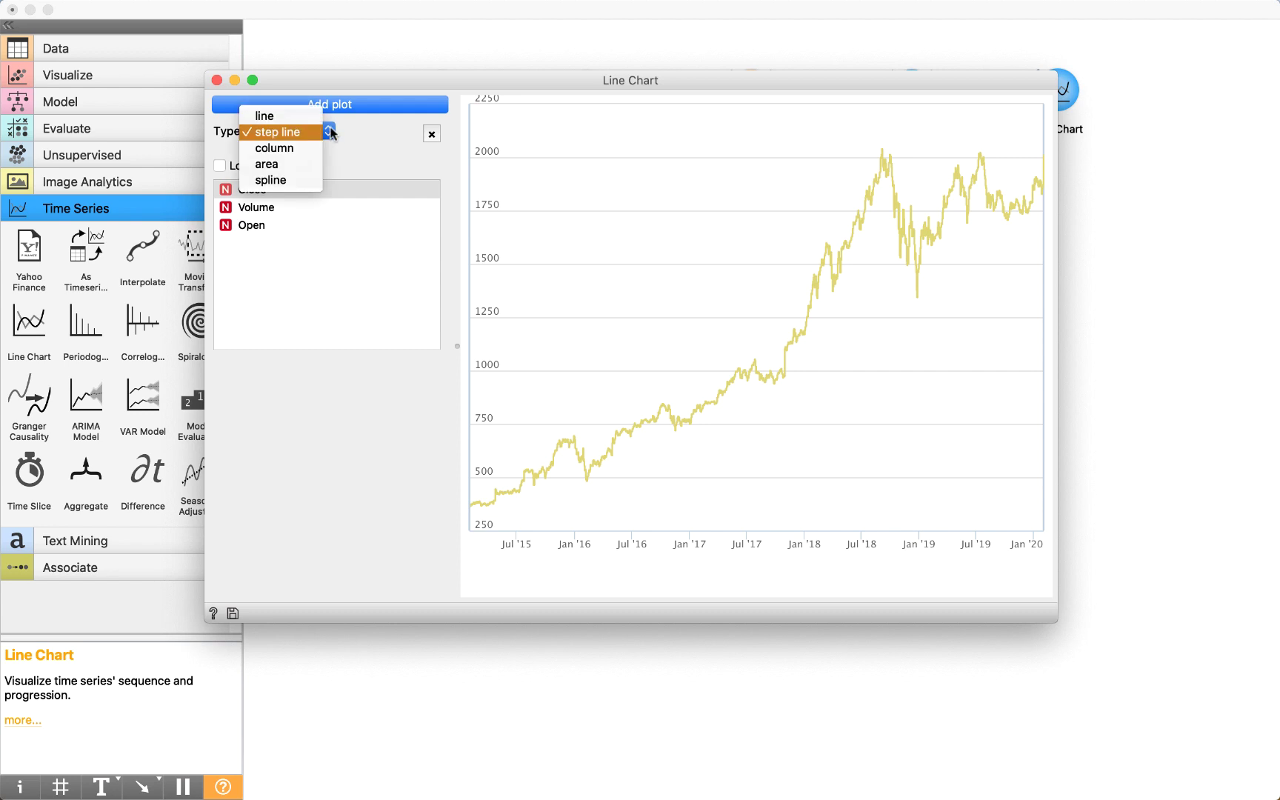
pyautogui.click(289, 146)
pyautogui.click(328, 133)
pyautogui.click(267, 148)
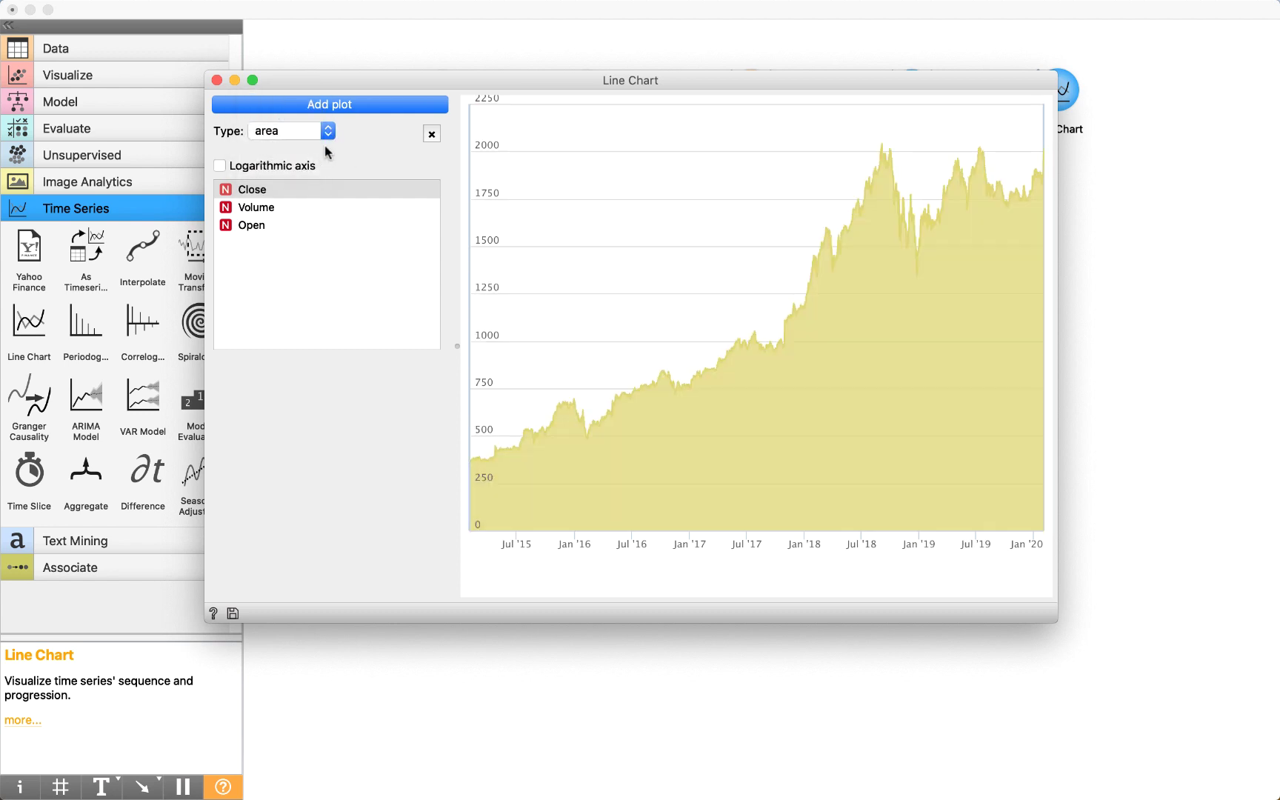
pyautogui.click(272, 135)
pyautogui.click(271, 148)
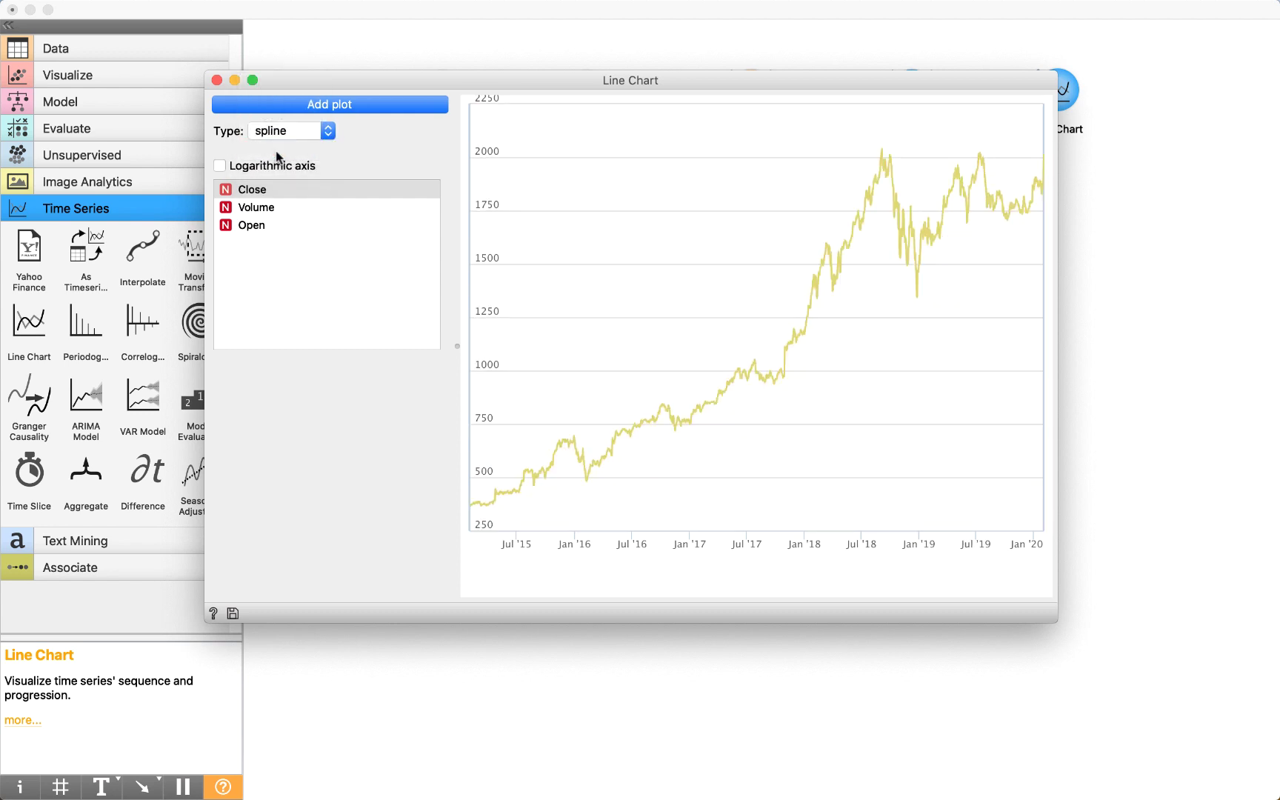
pyautogui.click(268, 194)
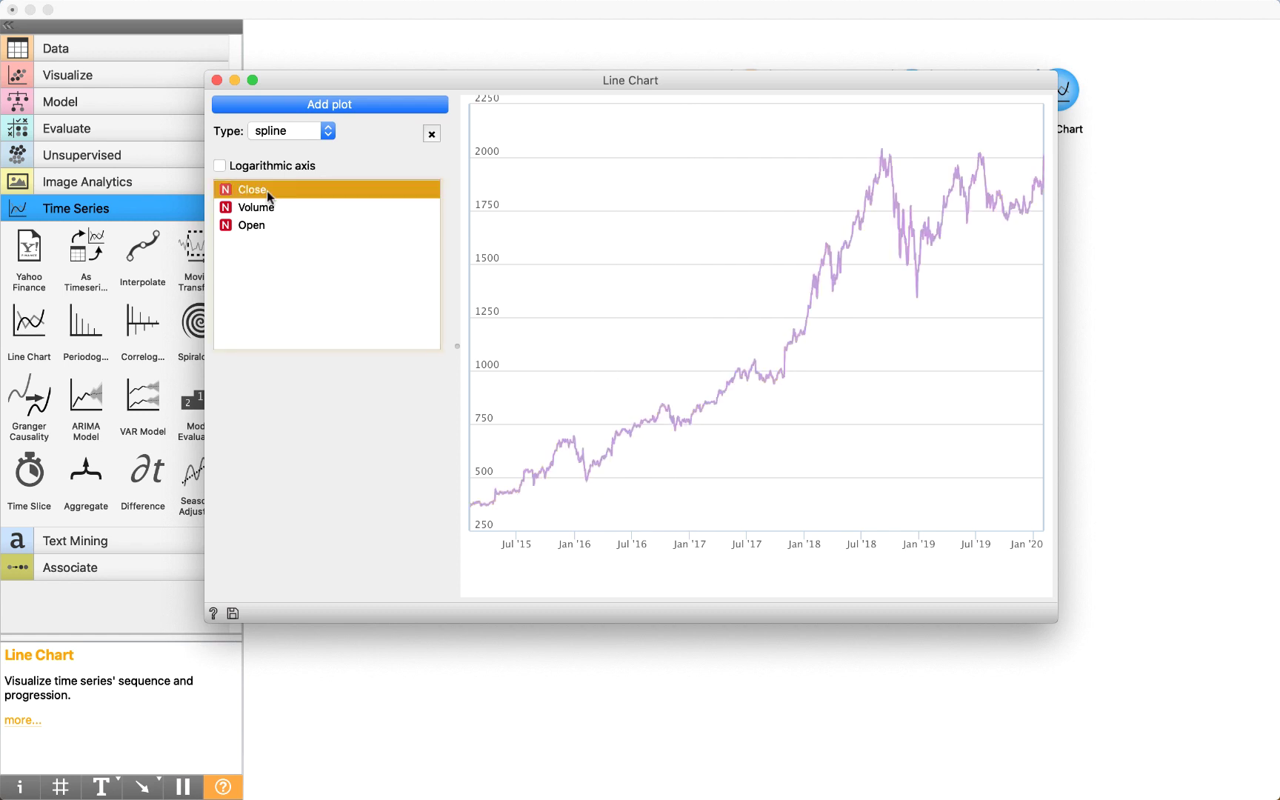
# - Add a second plot of type line showing Close and Volume, and add an empty third plot
pyautogui.click(340, 105)
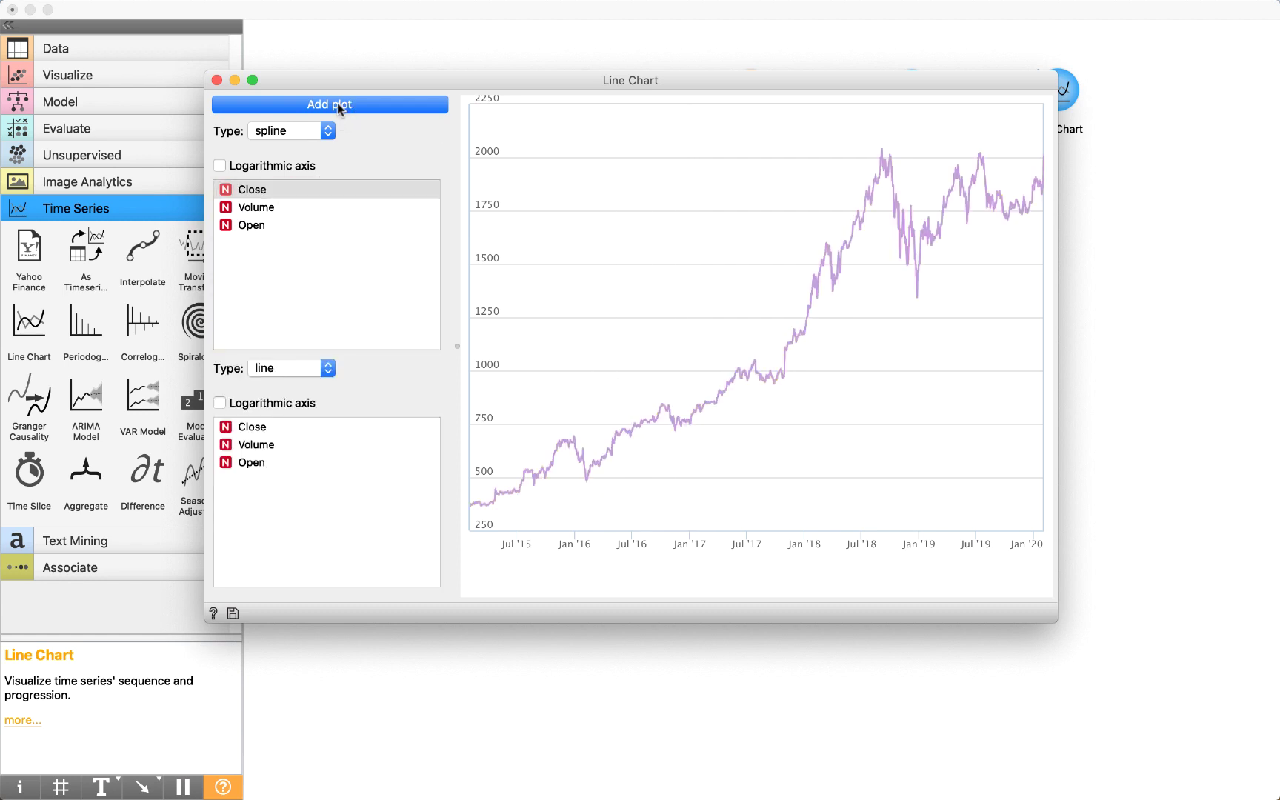
pyautogui.click(253, 190)
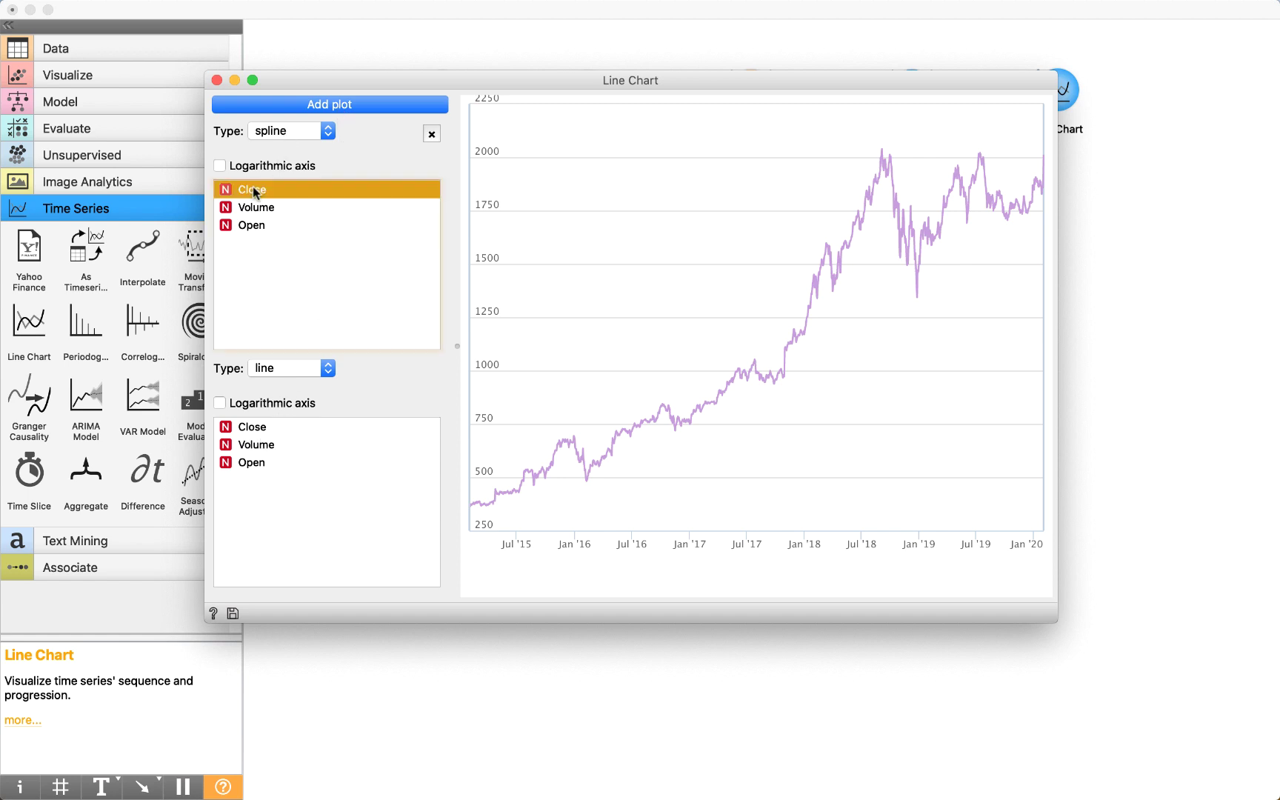
pyautogui.click(256, 444)
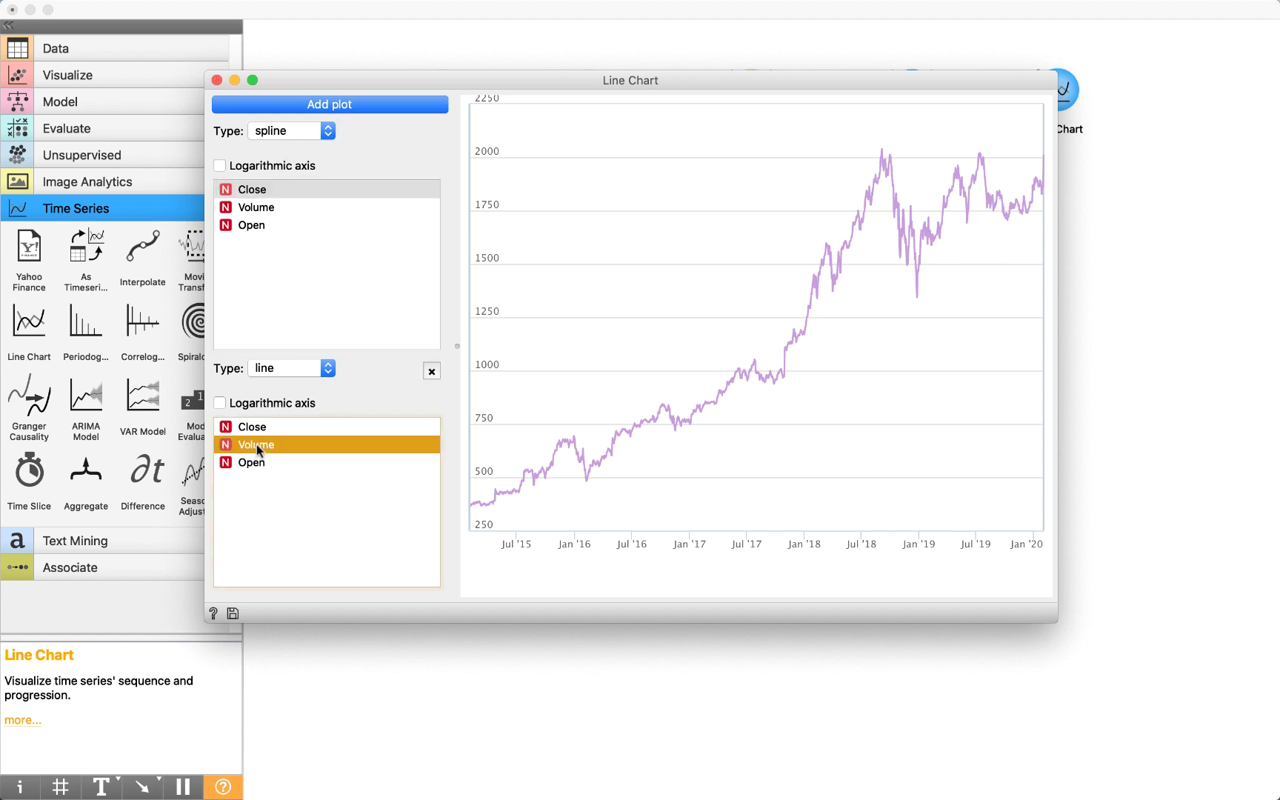
pyautogui.moveTo(257, 443); pyautogui.dragTo(337, 347)
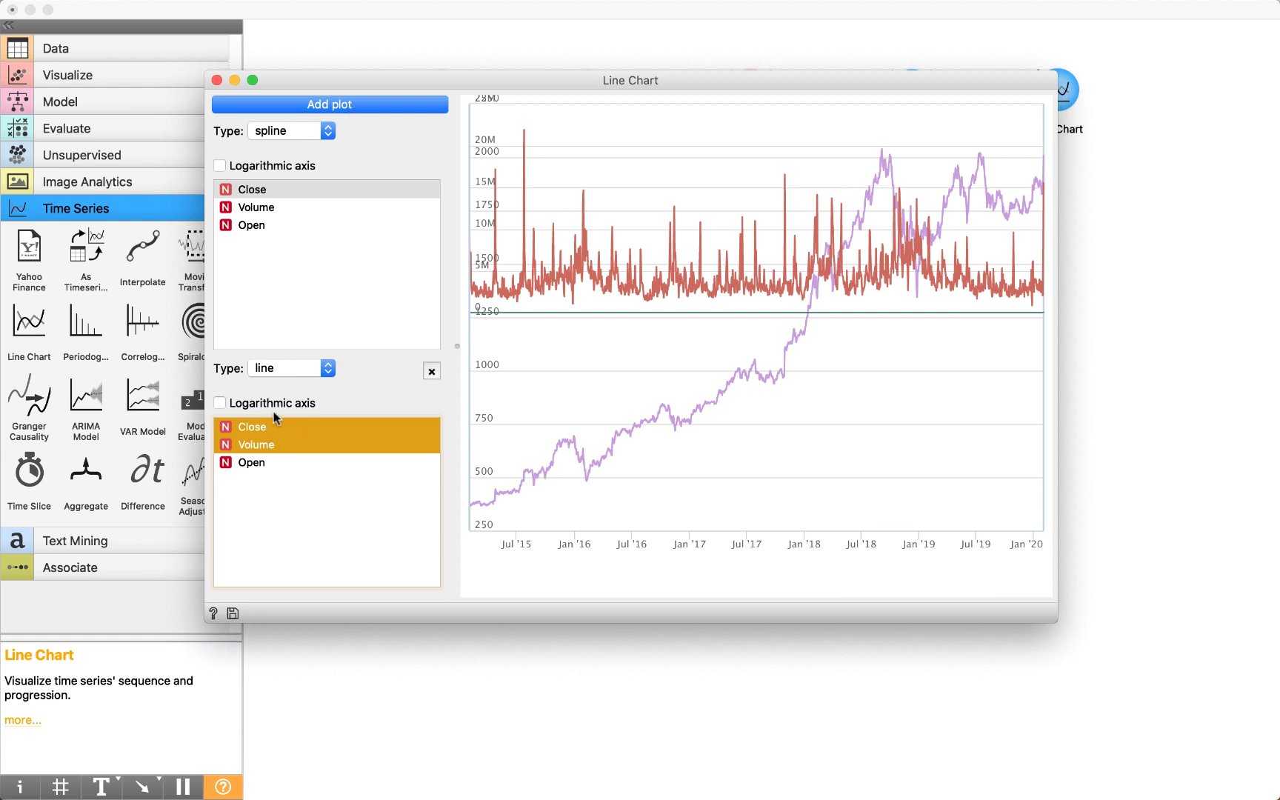
pyautogui.click(363, 106)
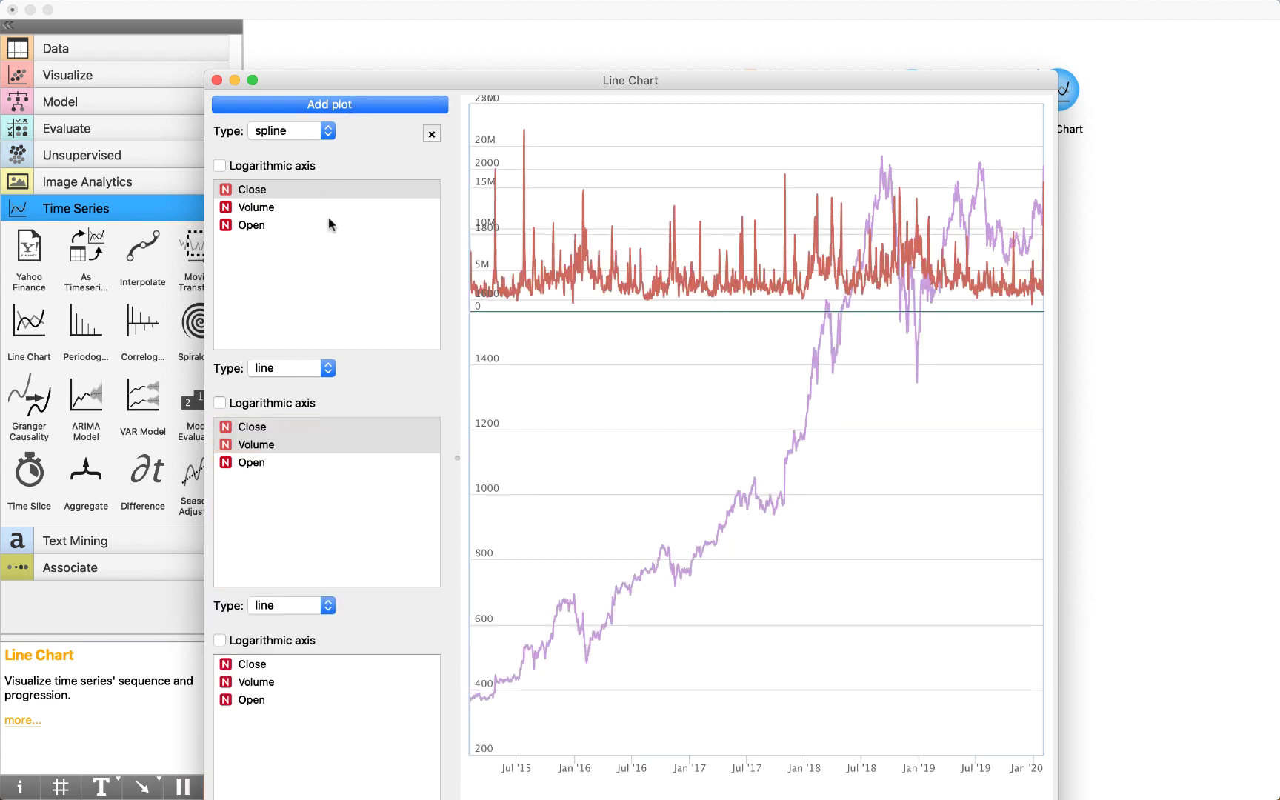
# - Limit the second plot to Volume, show only Open in the third plot, and close the Line Chart
pyautogui.moveTo(294, 436); pyautogui.dragTo(244, 681)
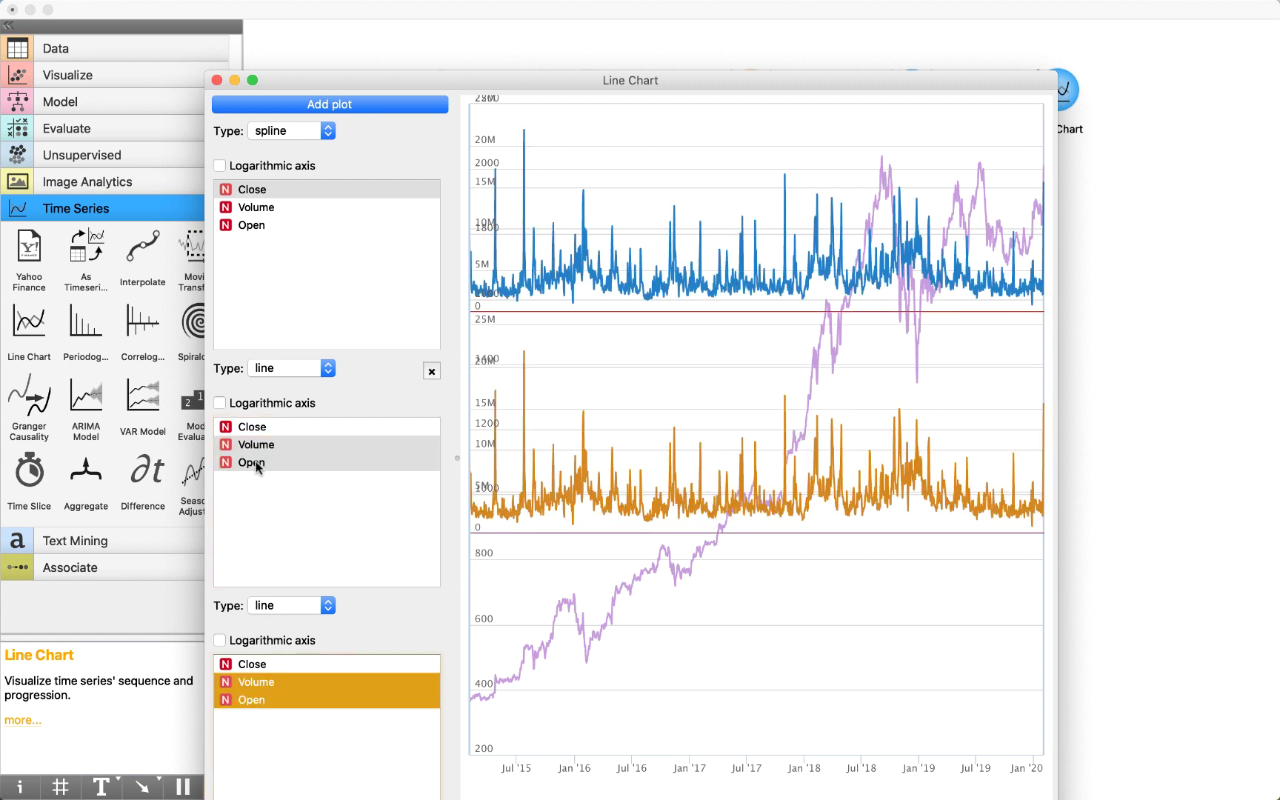
pyautogui.click(256, 445)
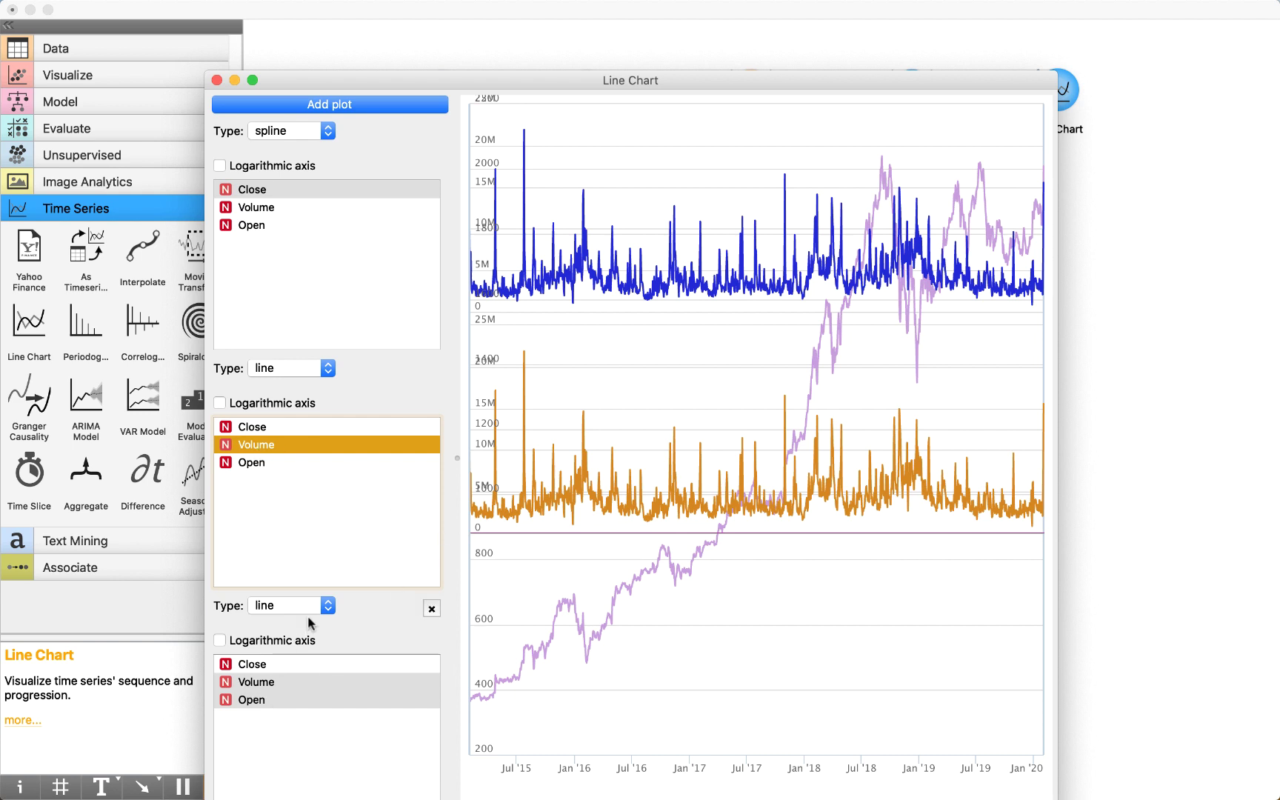
pyautogui.click(252, 700)
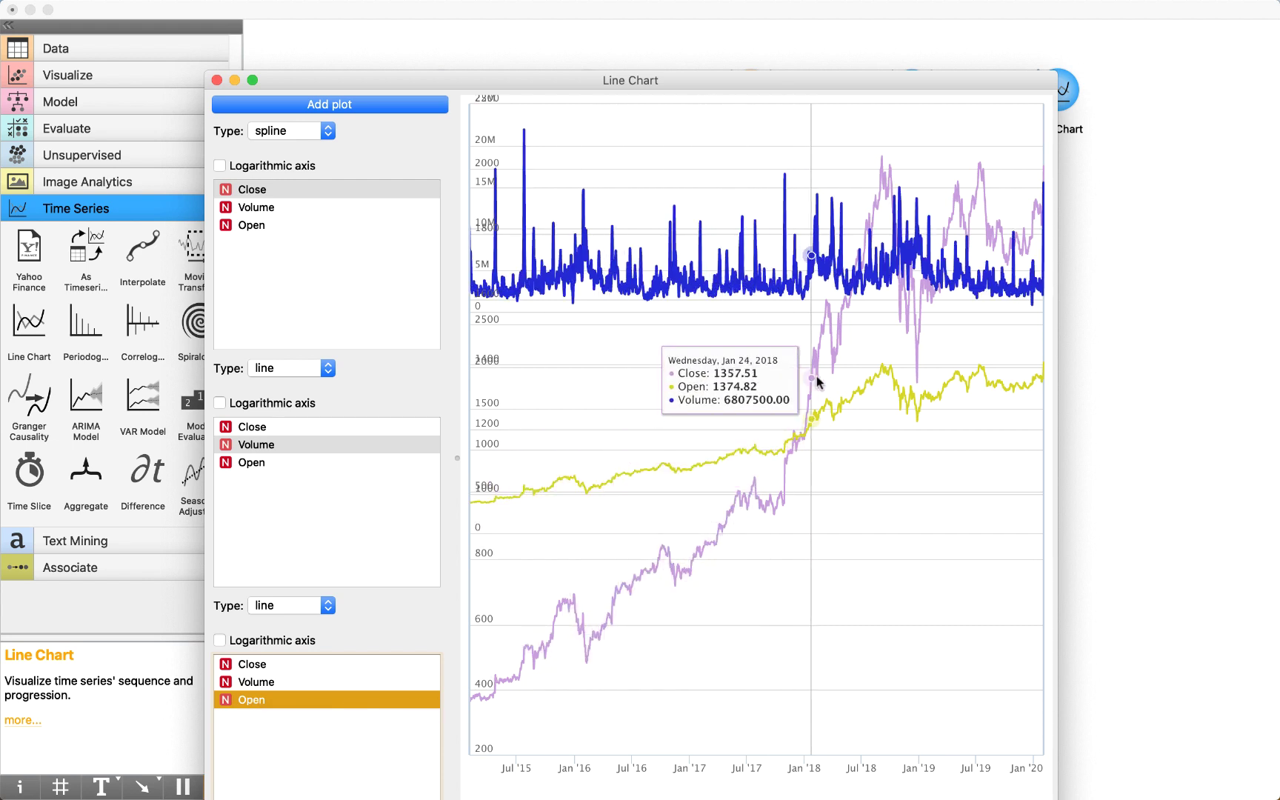
pyautogui.click(217, 80)
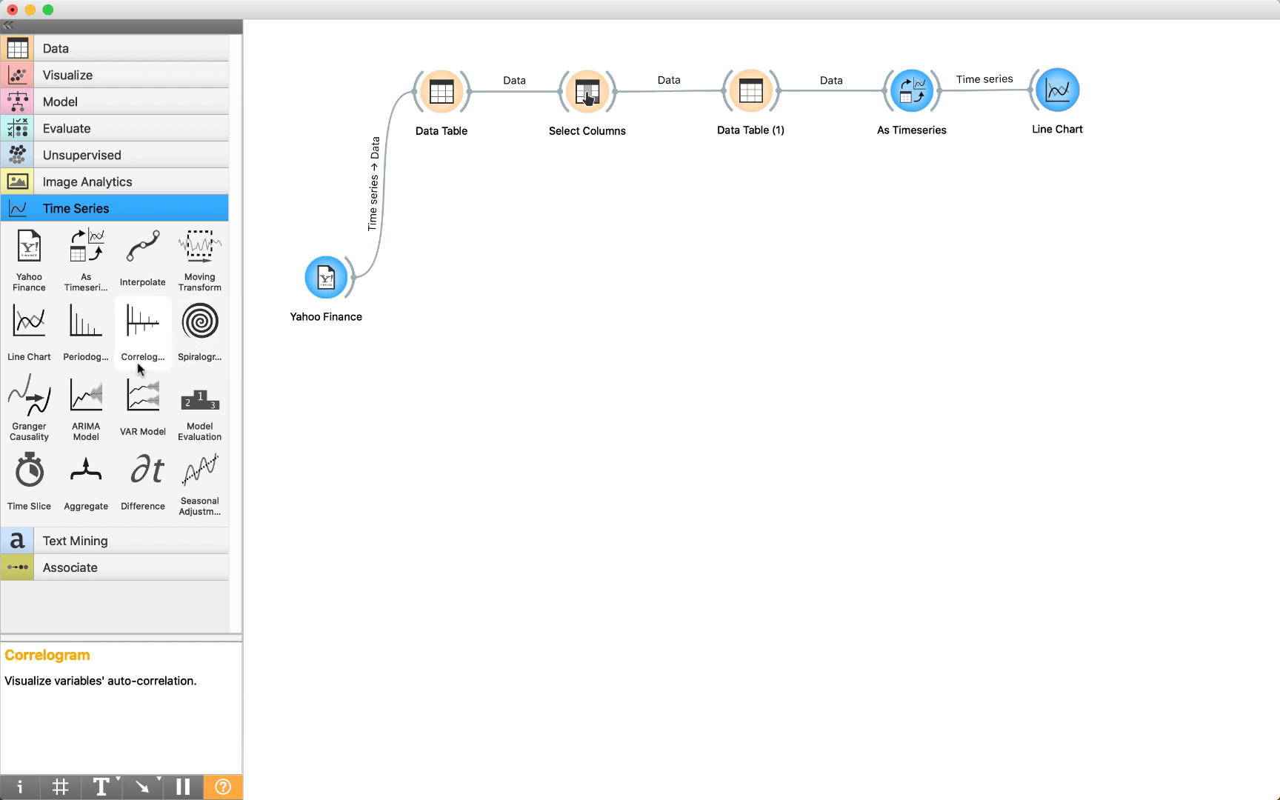
# - Add a Periodogram widget below Line Chart, connect As Timeseries to it, and open it
pyautogui.moveTo(87, 341); pyautogui.dragTo(1058, 180)
pyautogui.moveTo(943, 101); pyautogui.dragTo(1030, 189)
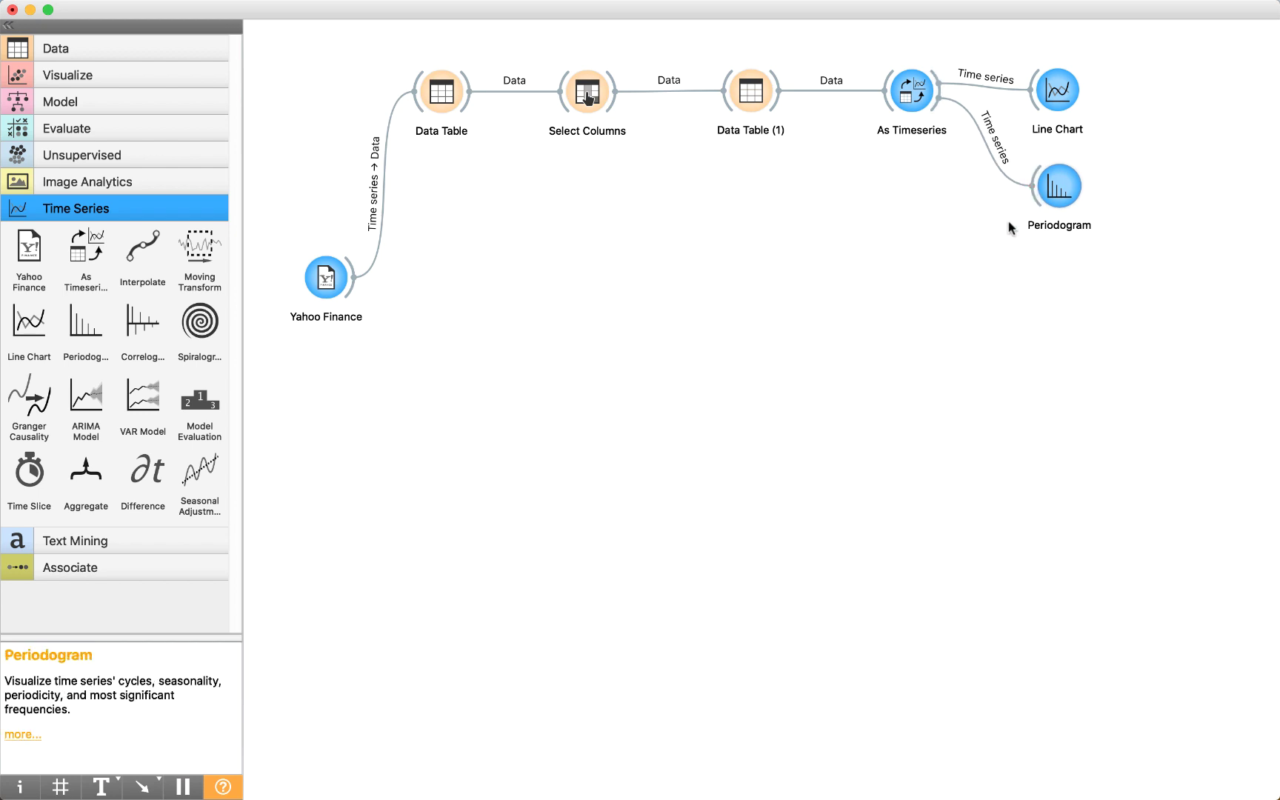
pyautogui.doubleClick(1050, 179)
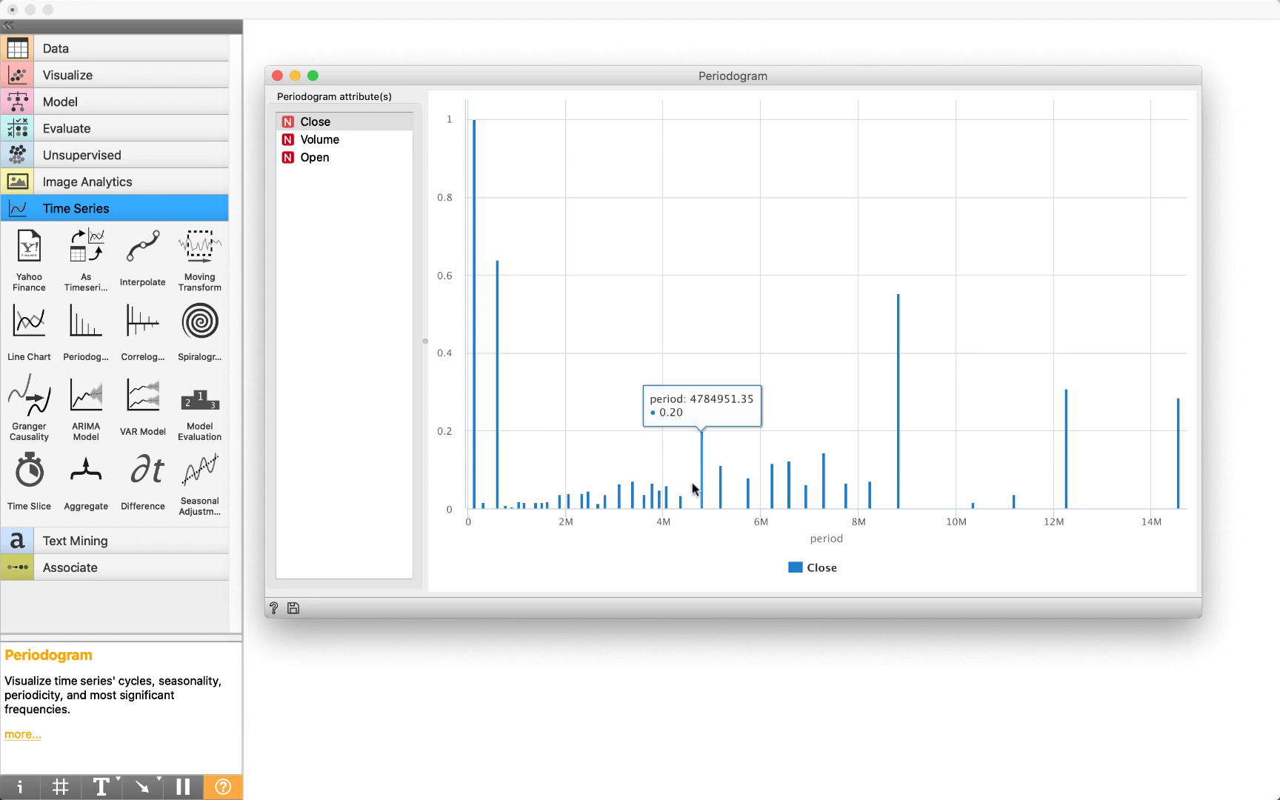
# - Compare the periodograms of the Volume, Open and Close attributes one at a time
pyautogui.click(320, 141)
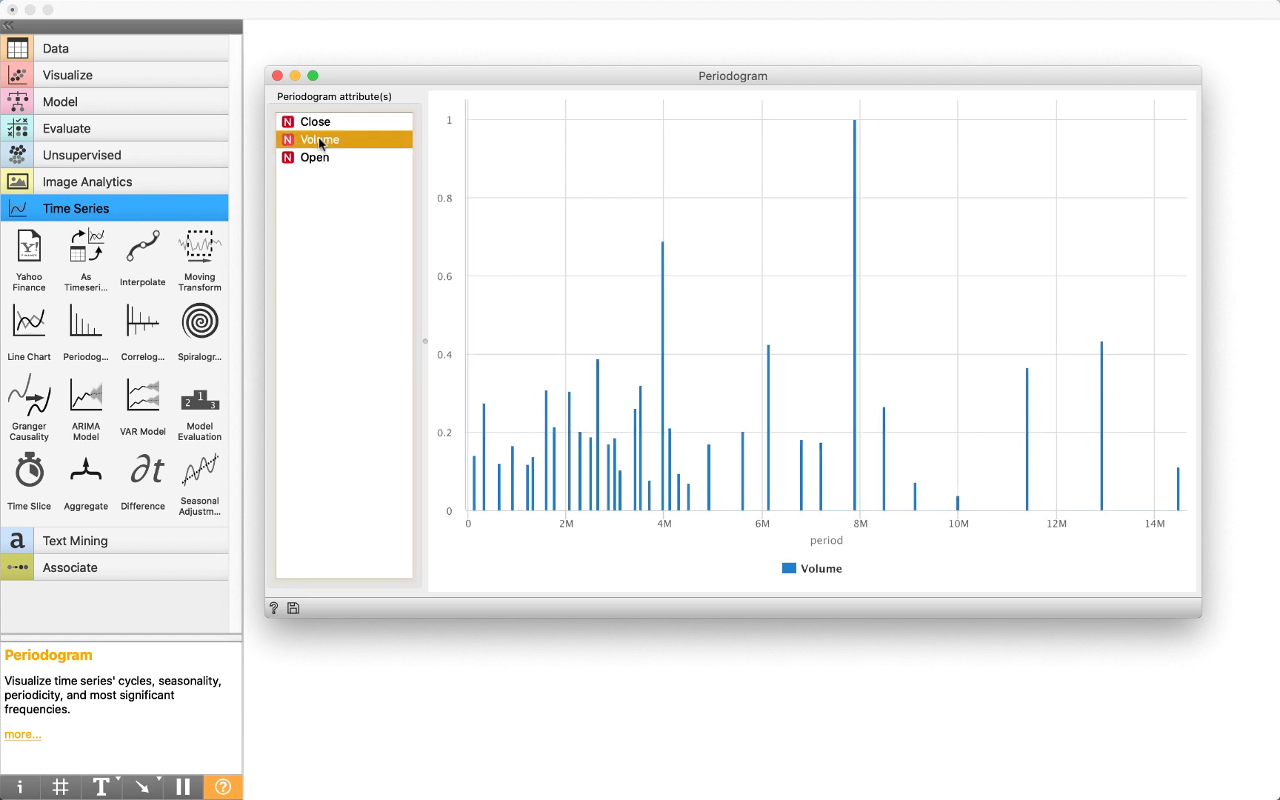
pyautogui.keyDown('super'); pyautogui.click(315, 156); pyautogui.keyUp('super')
pyautogui.keyDown('super'); pyautogui.click(315, 155); pyautogui.keyUp('super')
pyautogui.click(316, 125)
pyautogui.click(321, 141)
pyautogui.click(319, 158)
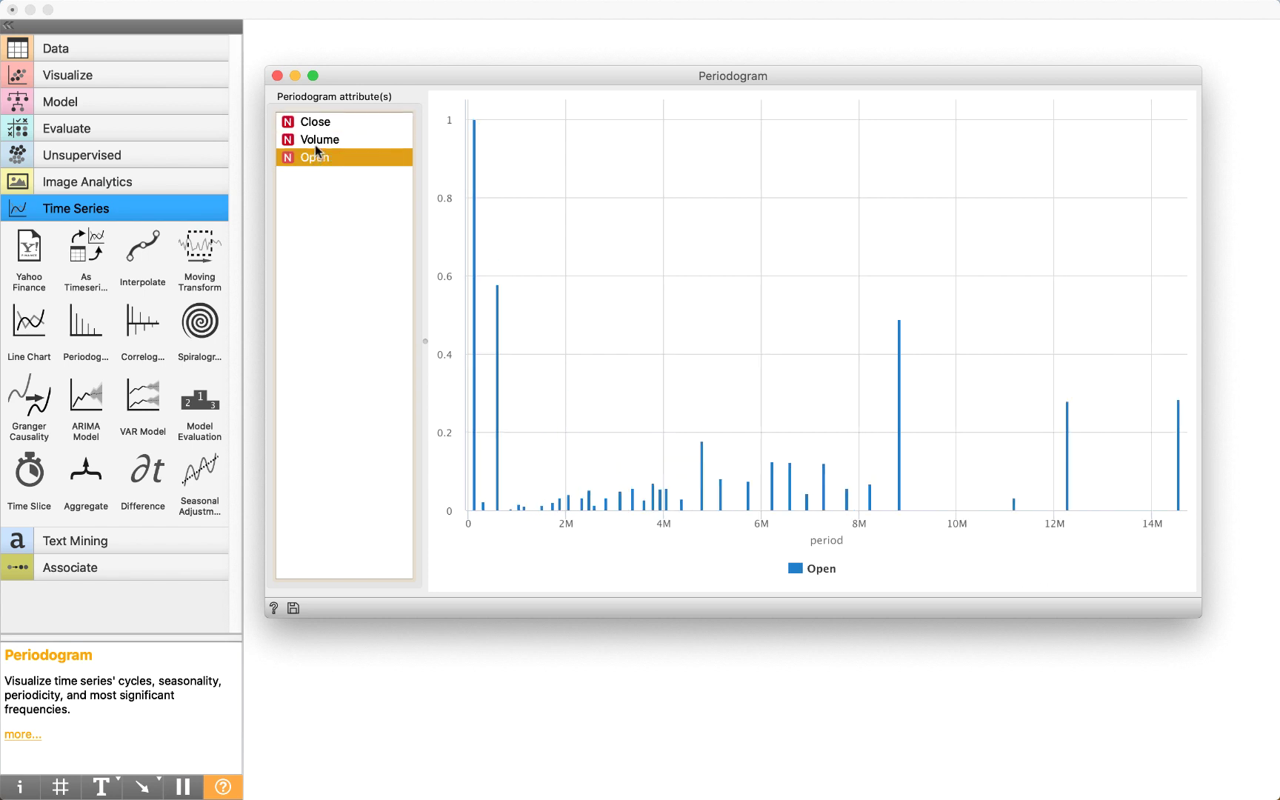
pyautogui.click(320, 141)
# - Plot Close, Volume and Open together in the Periodogram and close its window
pyautogui.click(317, 123)
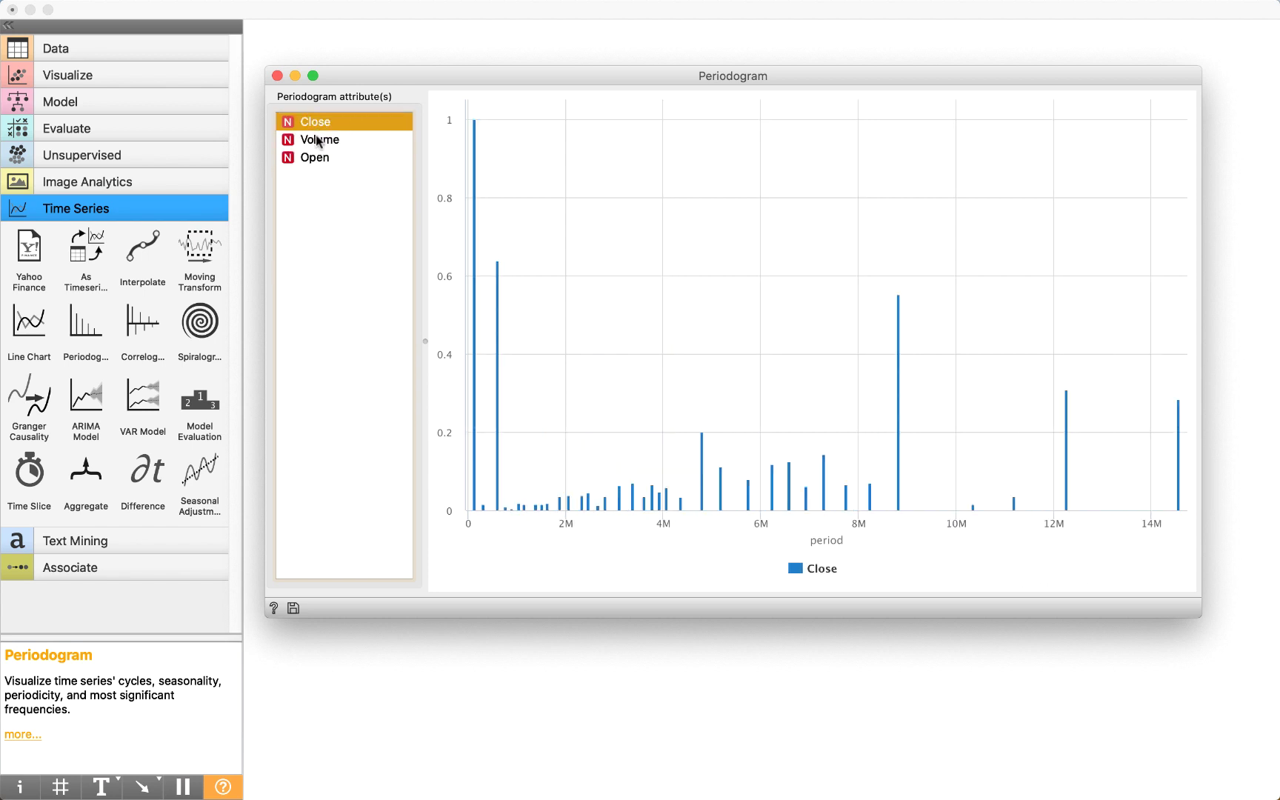
pyautogui.keyDown('super'); pyautogui.click(318, 139); pyautogui.keyUp('super')
pyautogui.keyDown('super'); pyautogui.click(311, 158); pyautogui.keyUp('super')
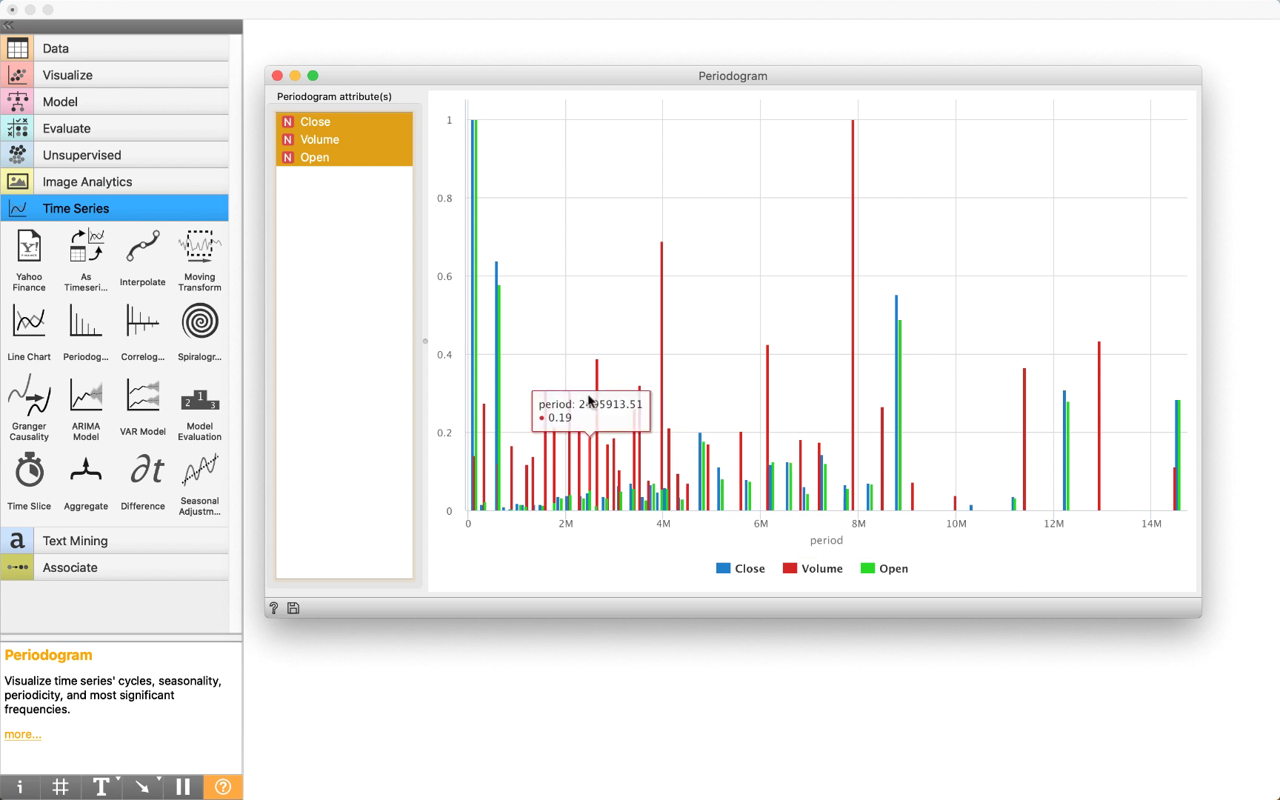
pyautogui.click(277, 76)
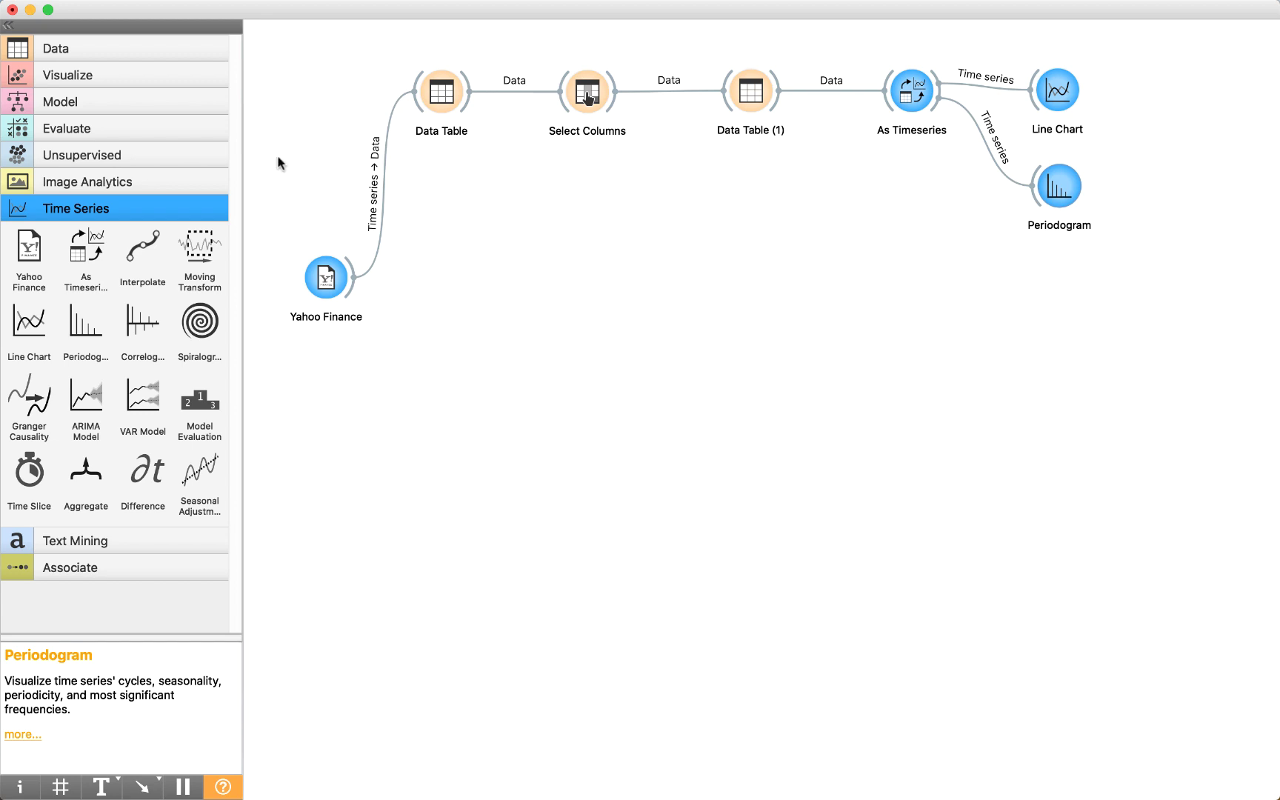
# - Add a Correlogram widget below Periodogram and connect As Timeseries to it
pyautogui.click(149, 332)
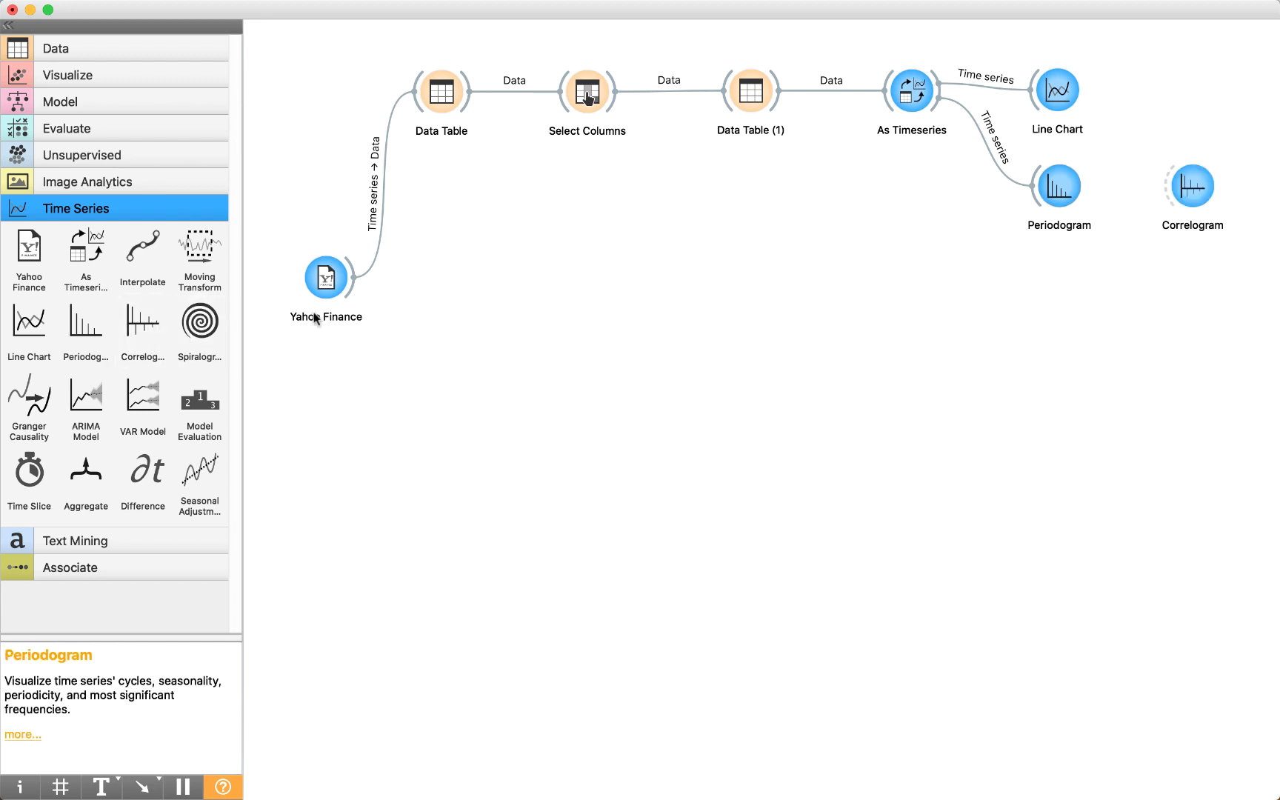
pyautogui.moveTo(1195, 186); pyautogui.dragTo(1062, 276)
pyautogui.moveTo(940, 103); pyautogui.dragTo(1024, 280)
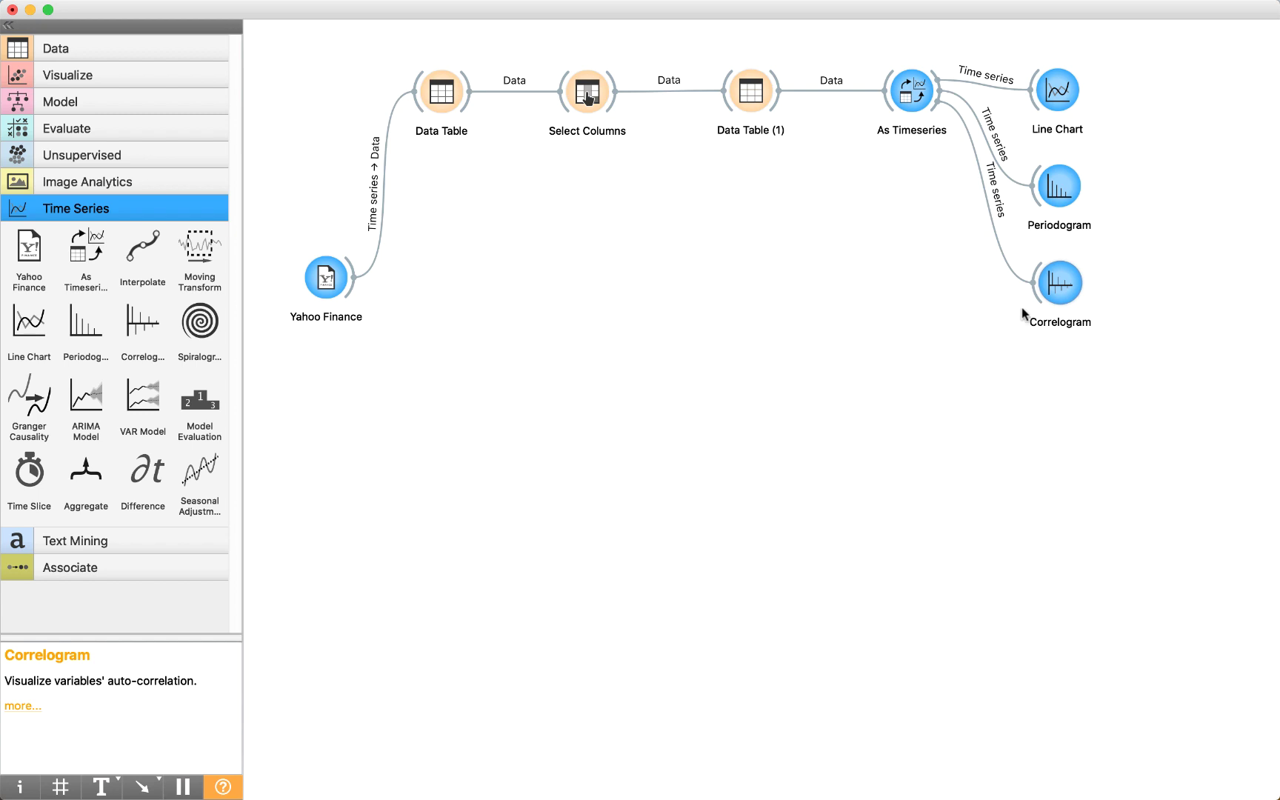
# - Open the Correlogram, view the auto-correlation of Close and switch it to Volume, closing the window when done
pyautogui.doubleClick(1041, 293)
pyautogui.moveTo(591, 76); pyautogui.dragTo(552, 72)
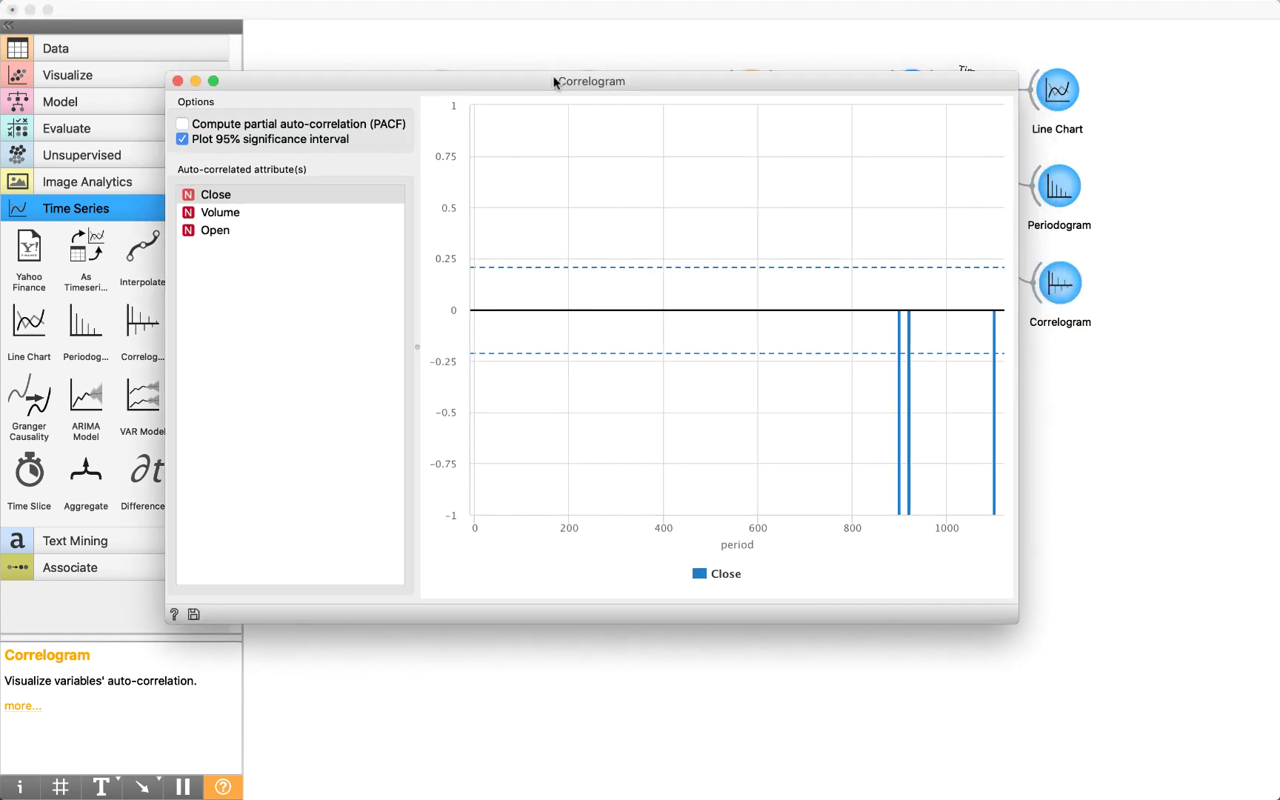
pyautogui.click(211, 191)
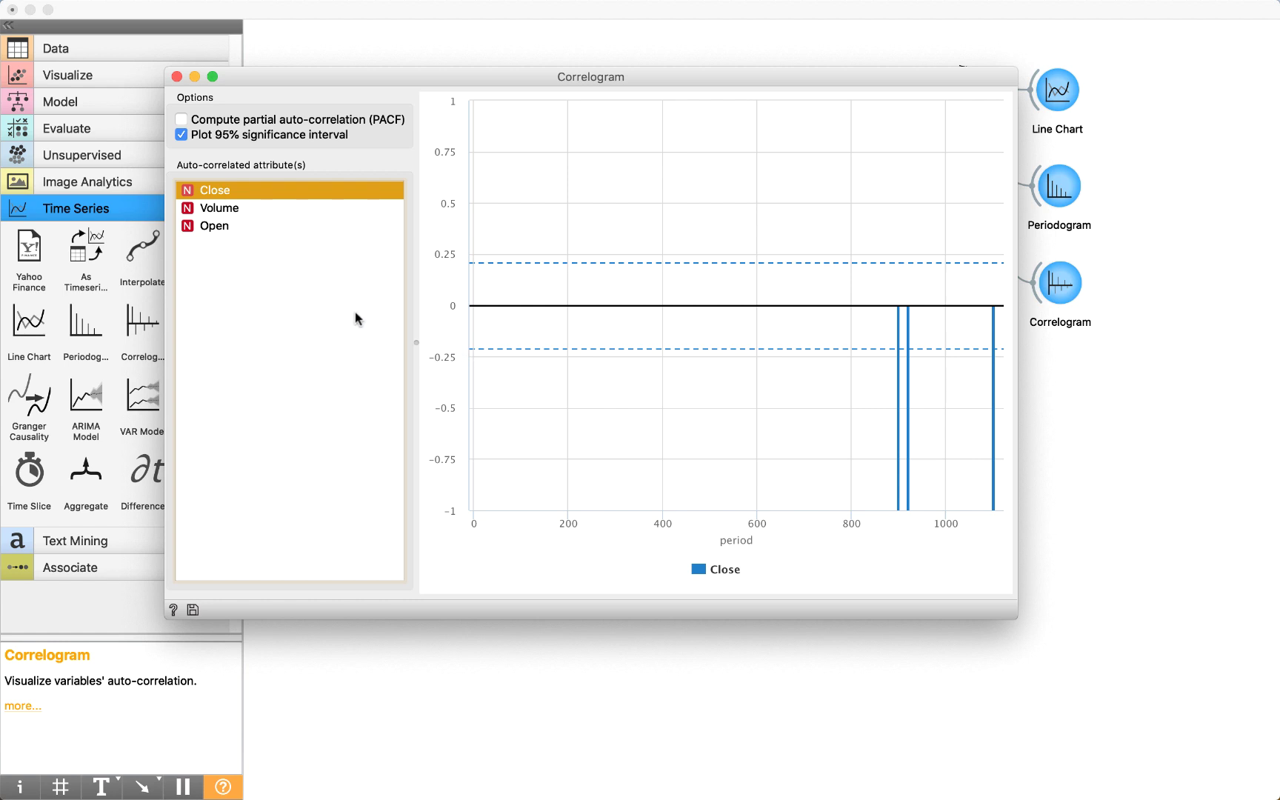
pyautogui.click(220, 211)
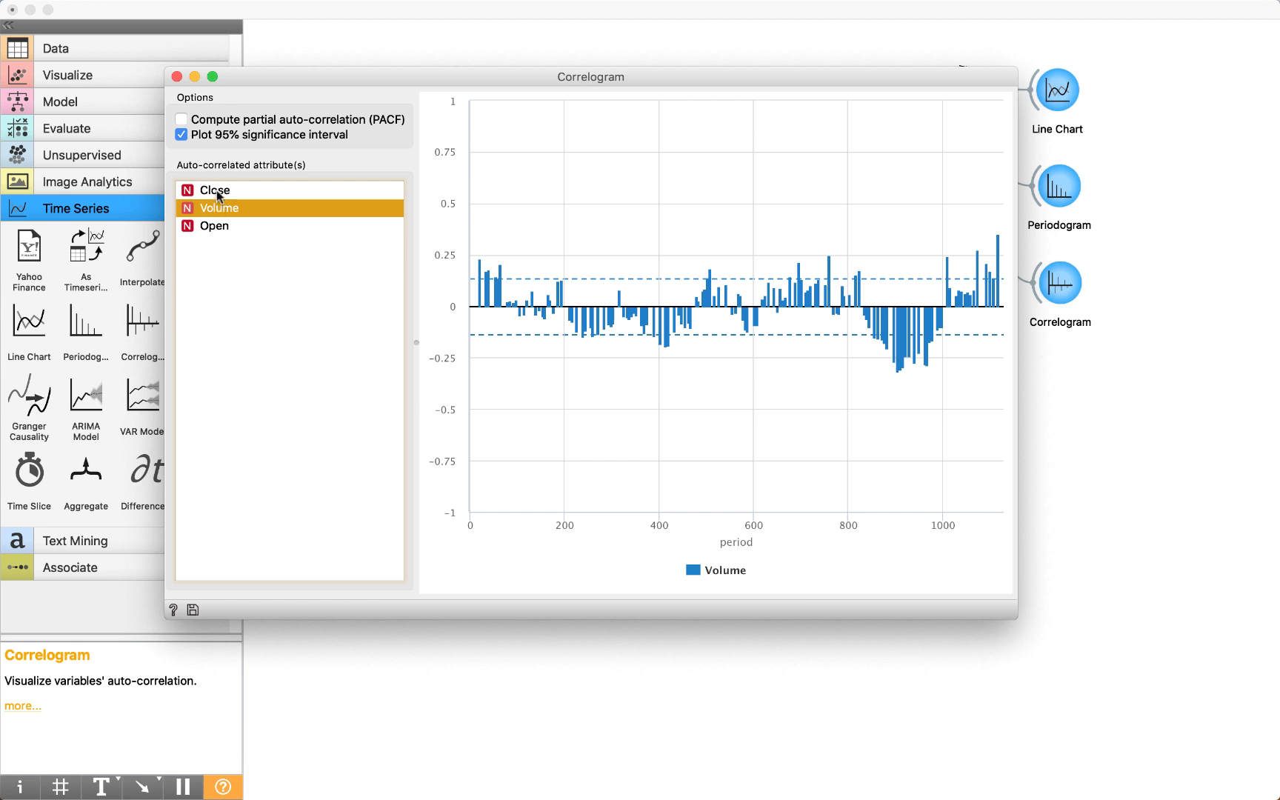
pyautogui.moveTo(510, 309)
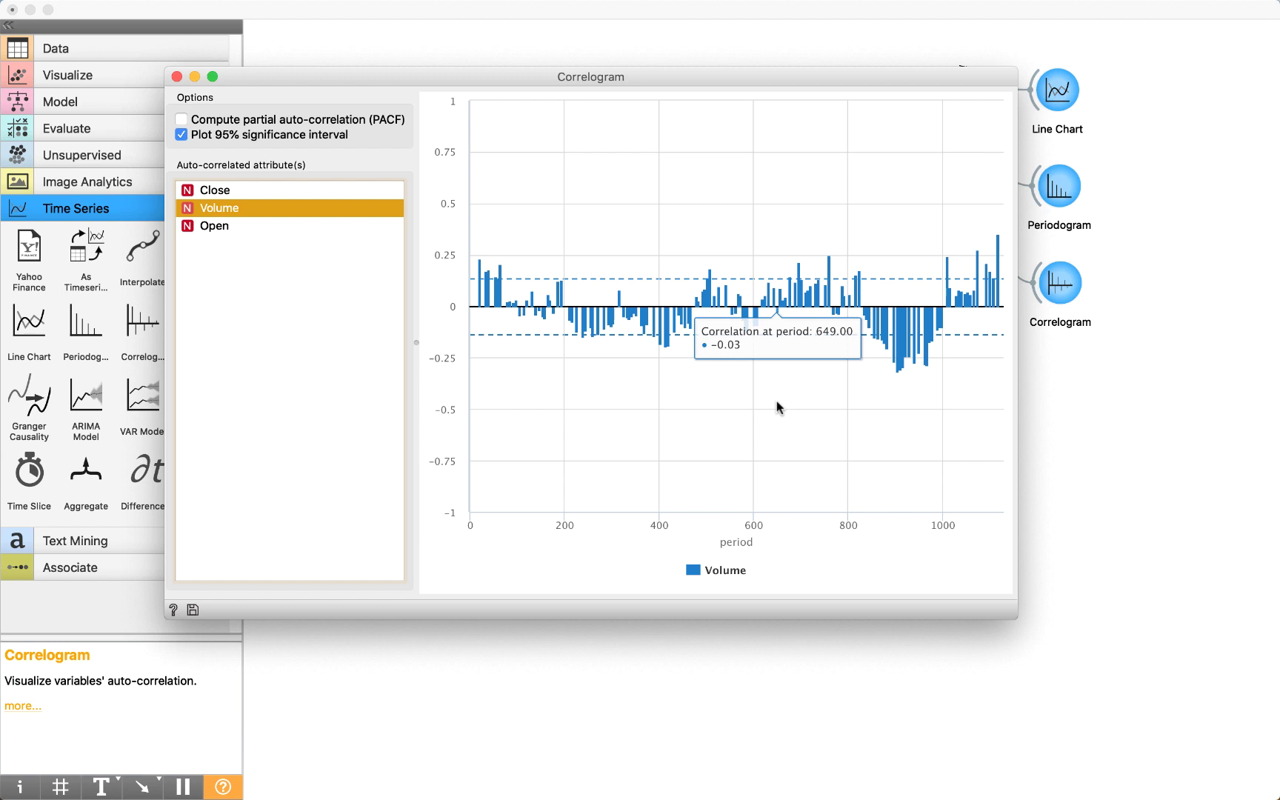
pyautogui.click(176, 76)
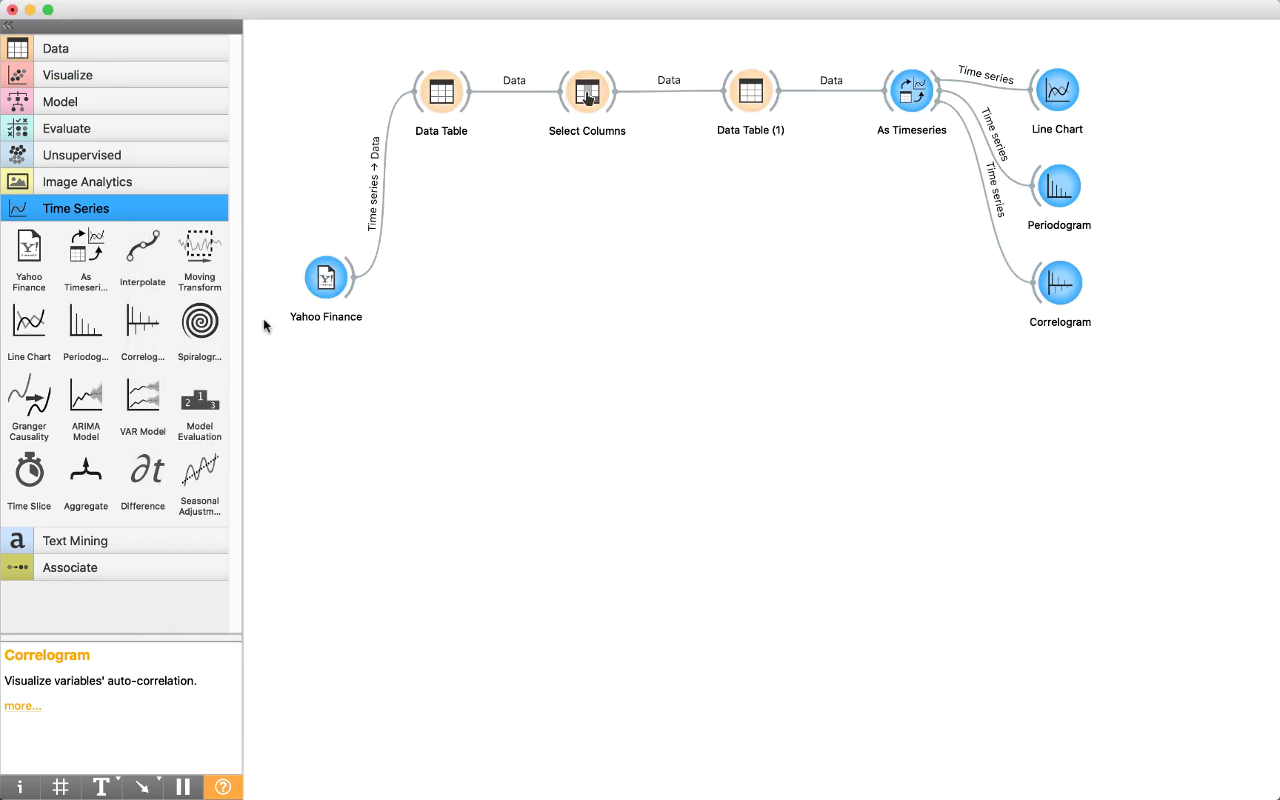
# - Add a Spiralogram widget below Correlogram, connect As Timeseries to it, and open it
pyautogui.click(190, 327)
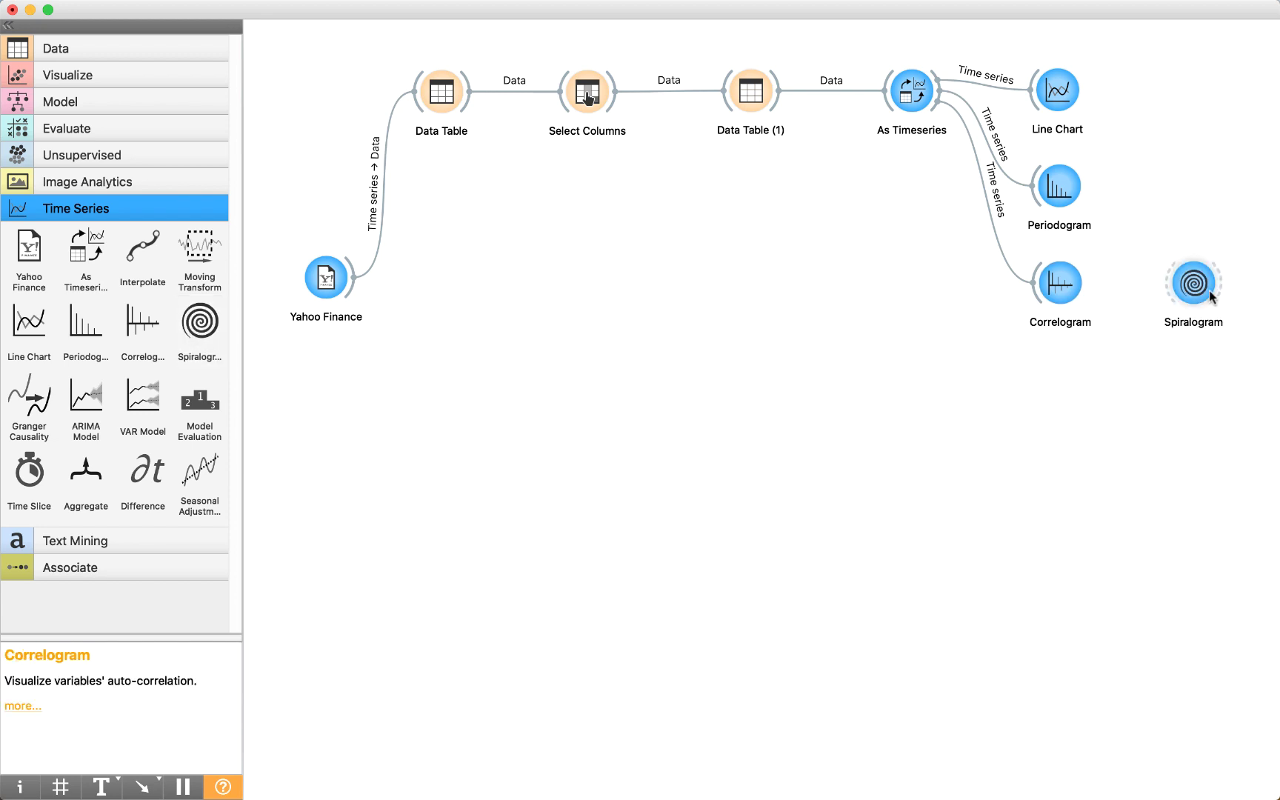
pyautogui.moveTo(1194, 286); pyautogui.dragTo(1062, 377)
pyautogui.moveTo(935, 117); pyautogui.dragTo(1037, 378)
pyautogui.doubleClick(1054, 376)
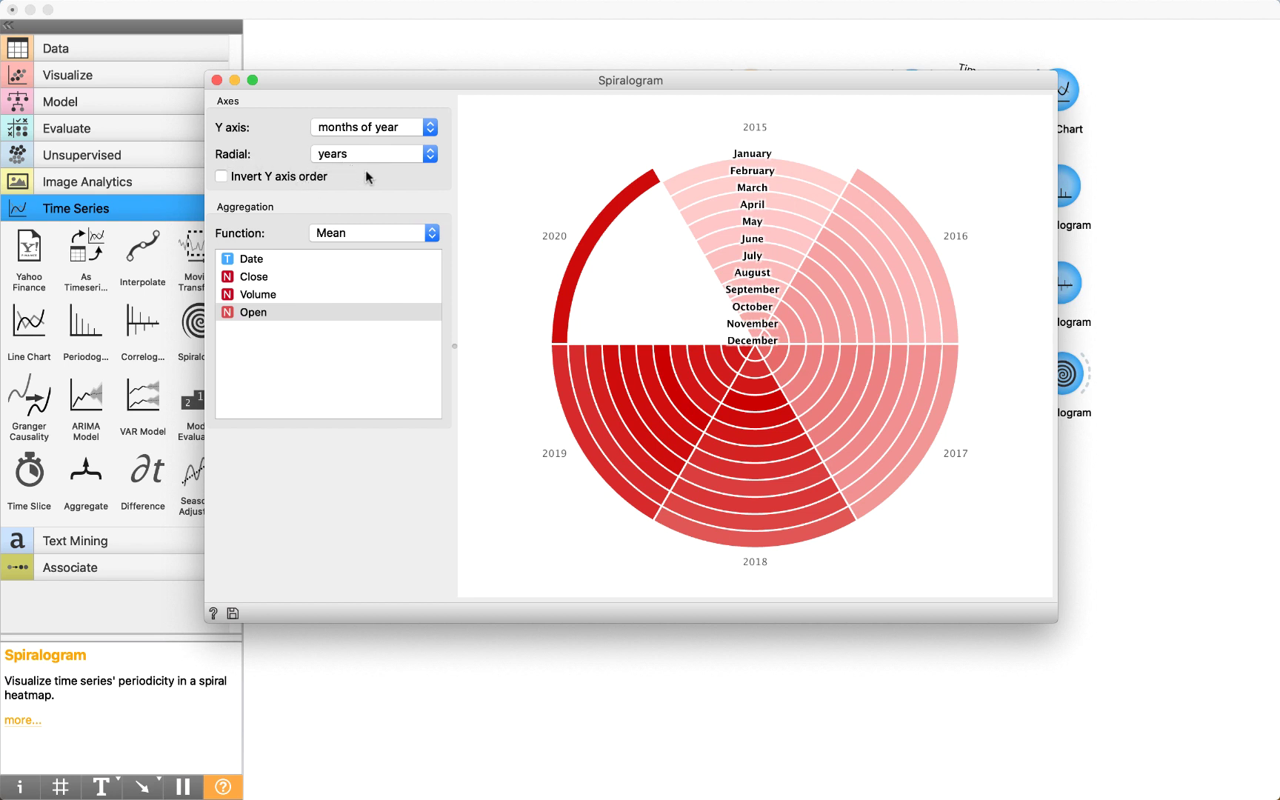
# - Try months, days and months of year as the Spiralogram's radial unit
pyautogui.moveTo(621, 224)
pyautogui.moveTo(694, 489)
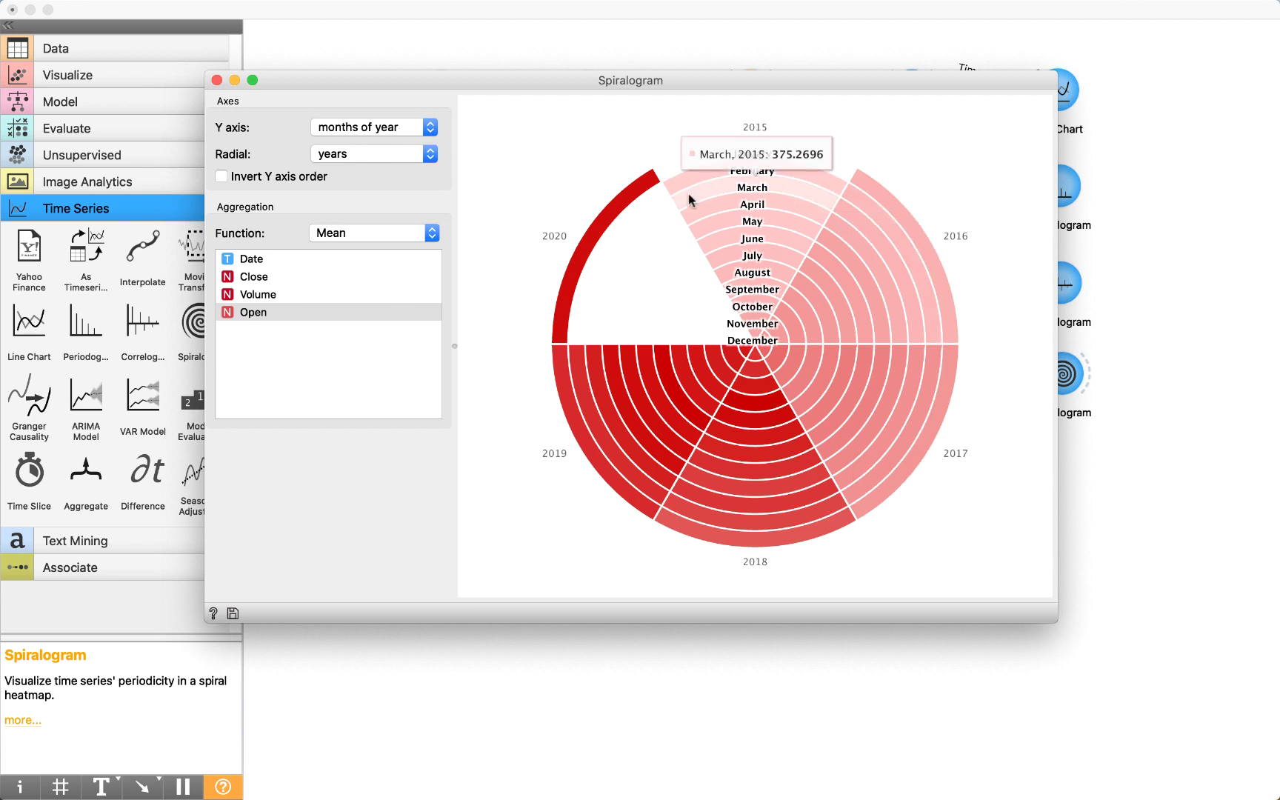
pyautogui.click(408, 153)
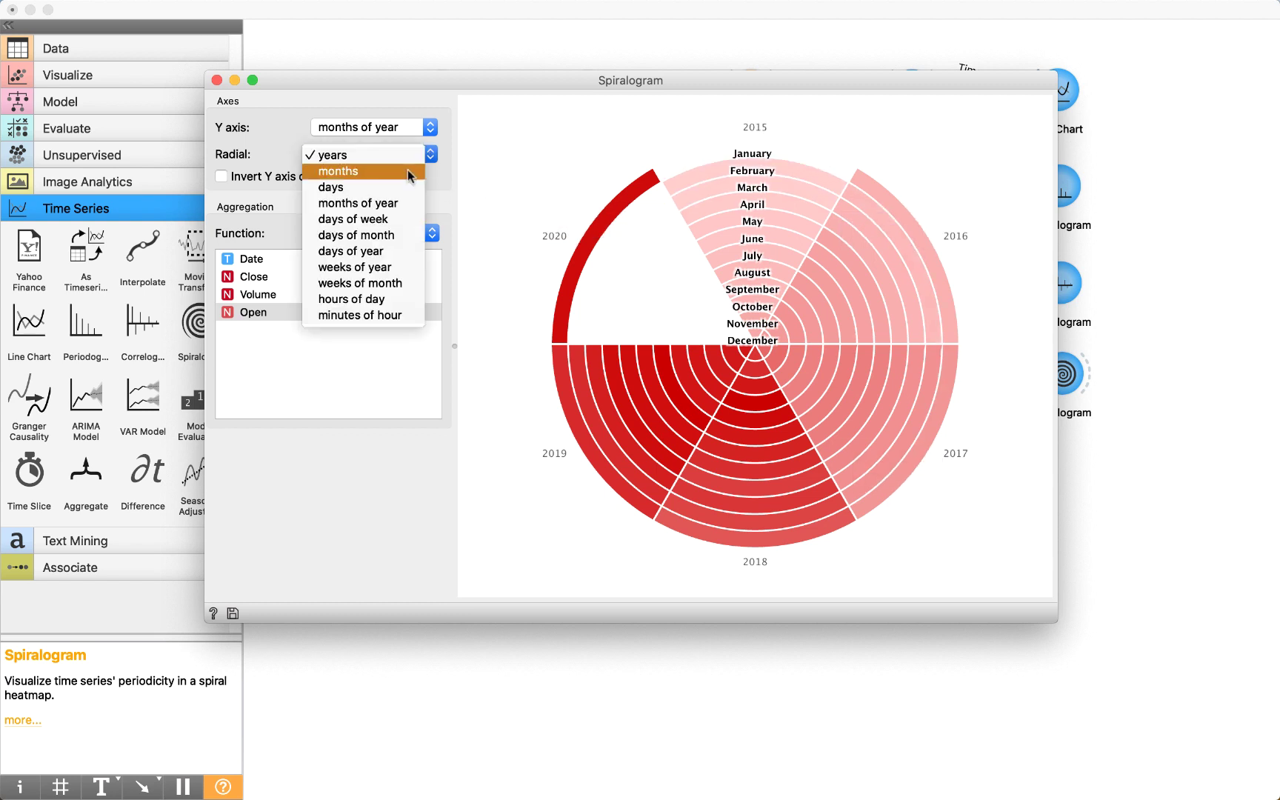
pyautogui.click(409, 171)
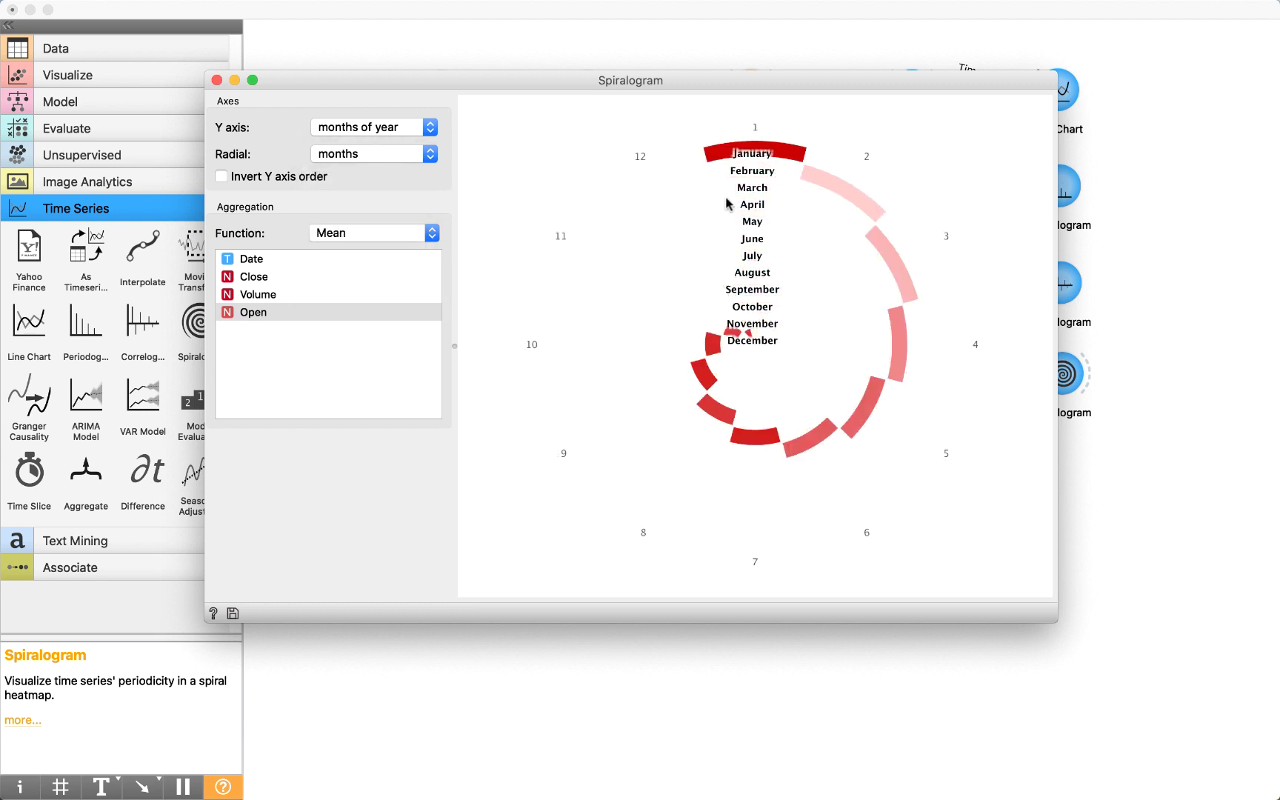
pyautogui.click(404, 153)
pyautogui.click(412, 172)
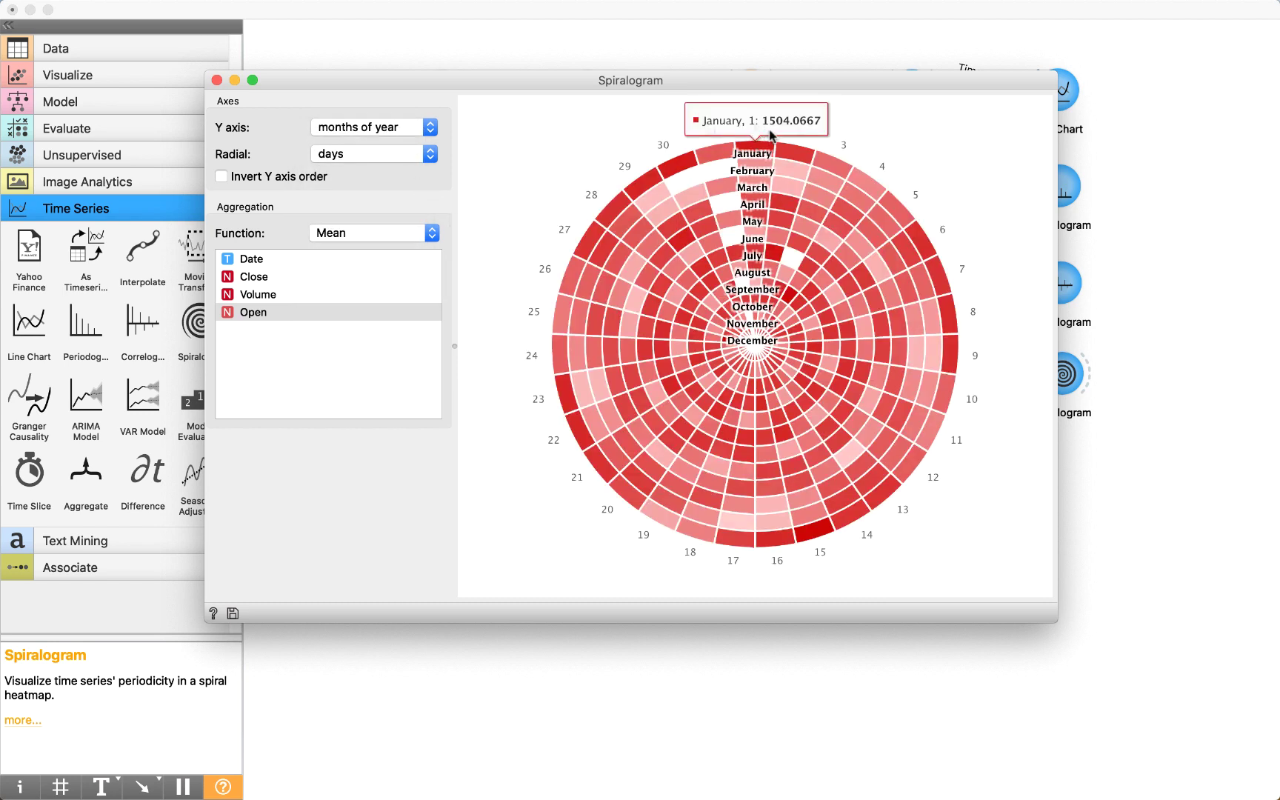
pyautogui.click(430, 156)
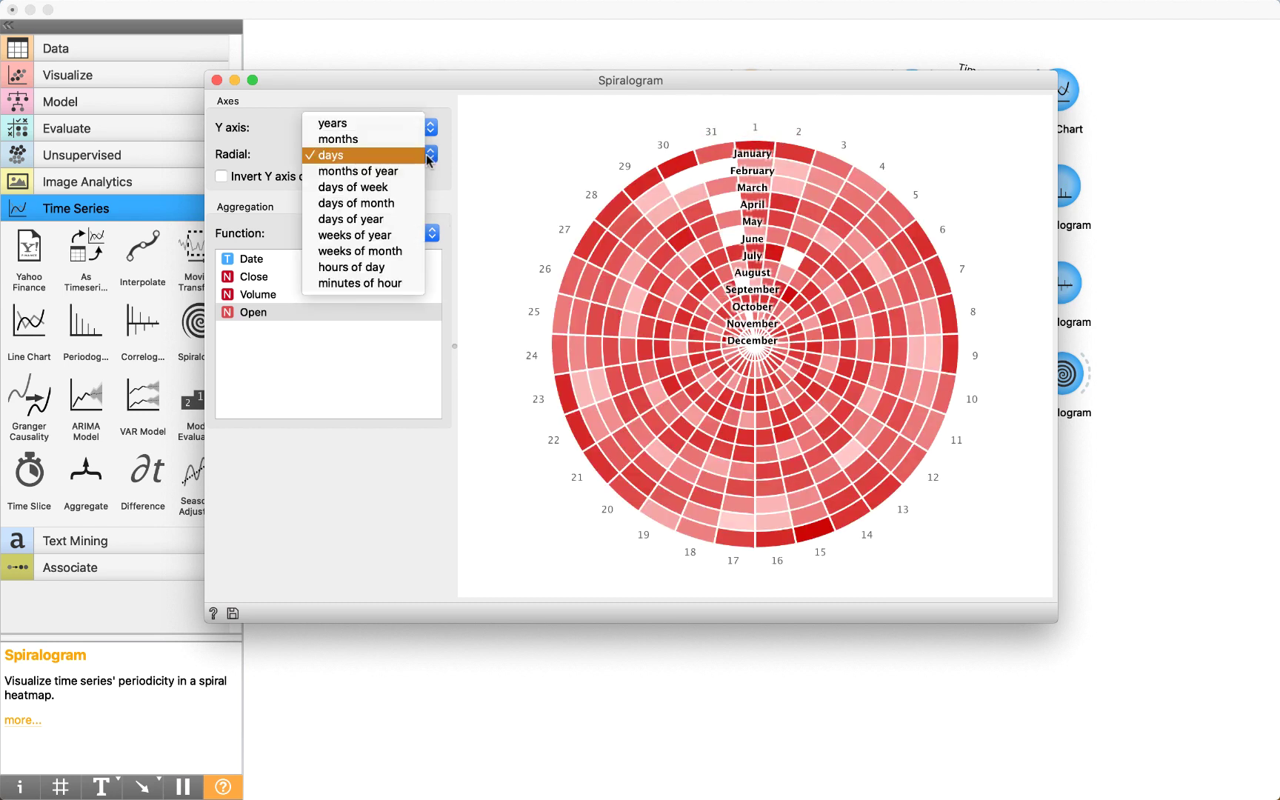
pyautogui.click(419, 171)
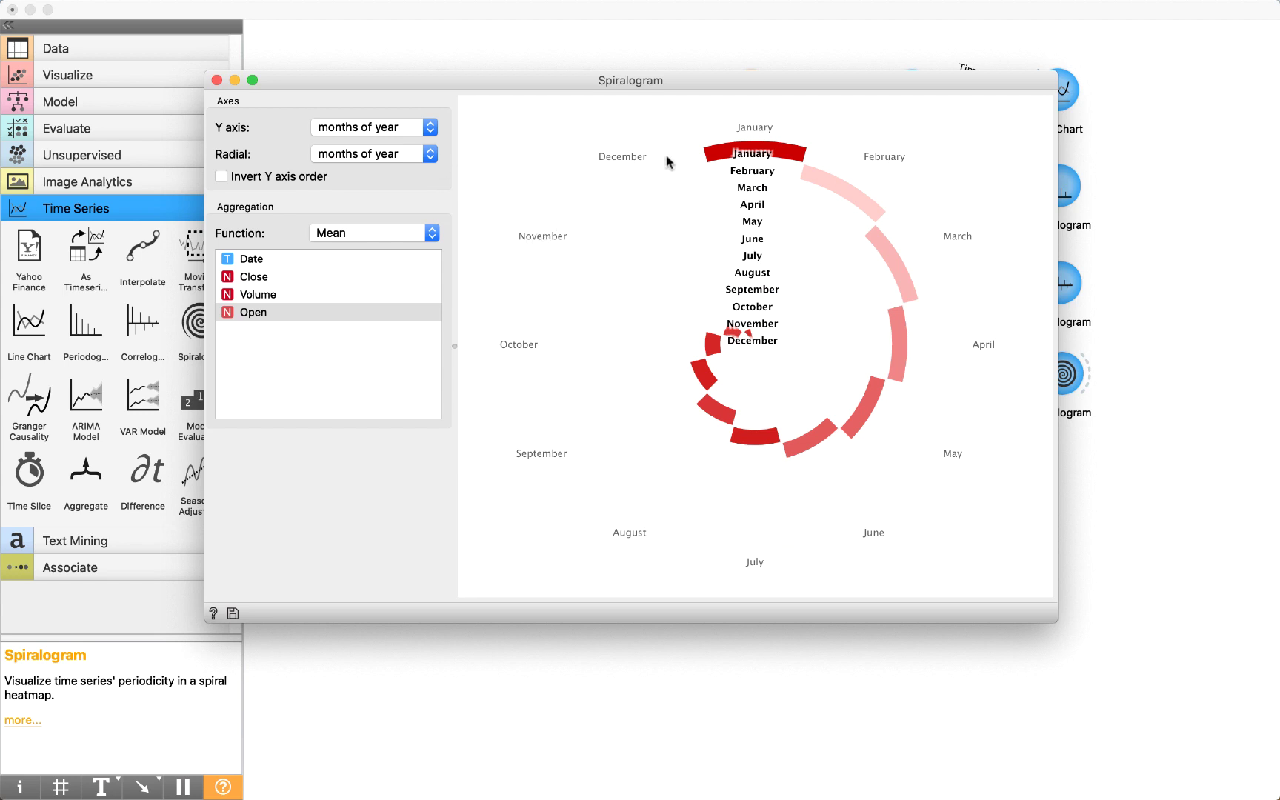
# - Try hours of day and minutes of hour as the radial unit, and set it back to years
pyautogui.moveTo(832, 296)
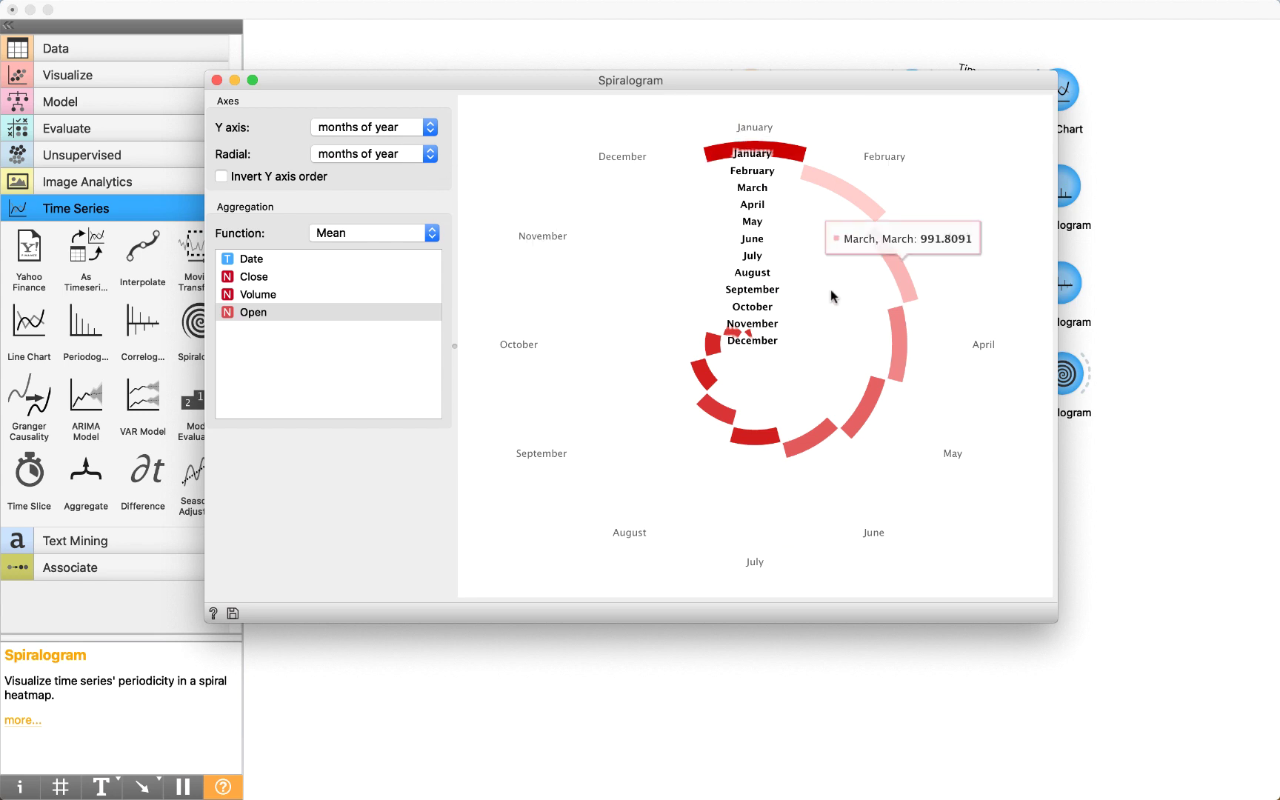
pyautogui.click(430, 154)
pyautogui.click(425, 252)
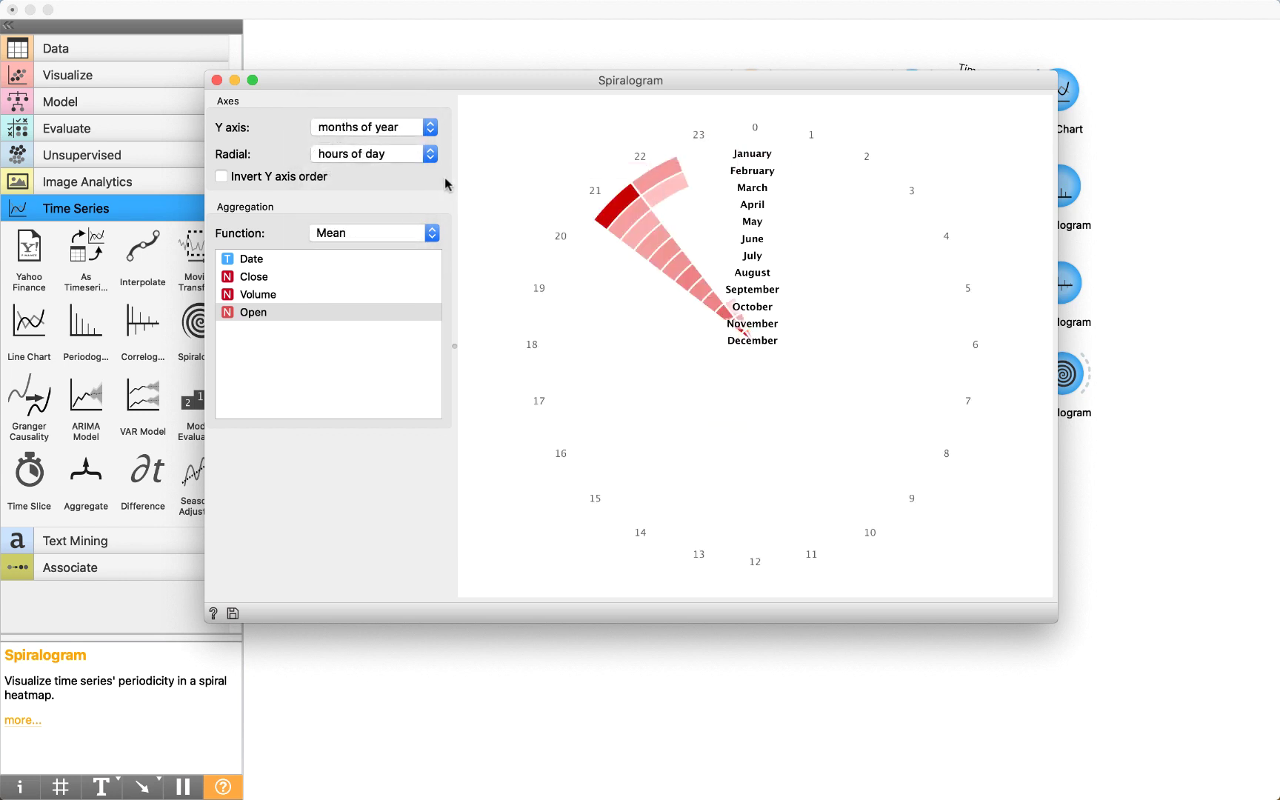
pyautogui.click(430, 154)
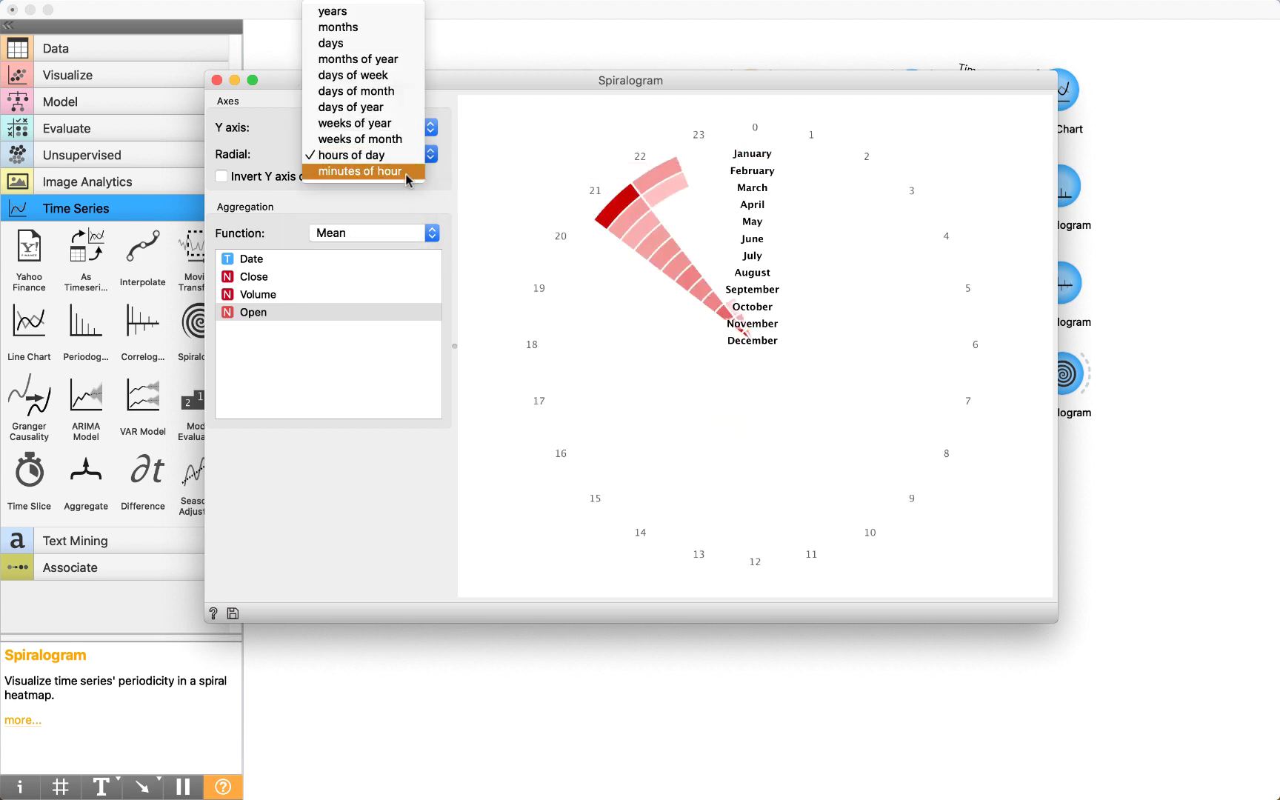
pyautogui.click(415, 171)
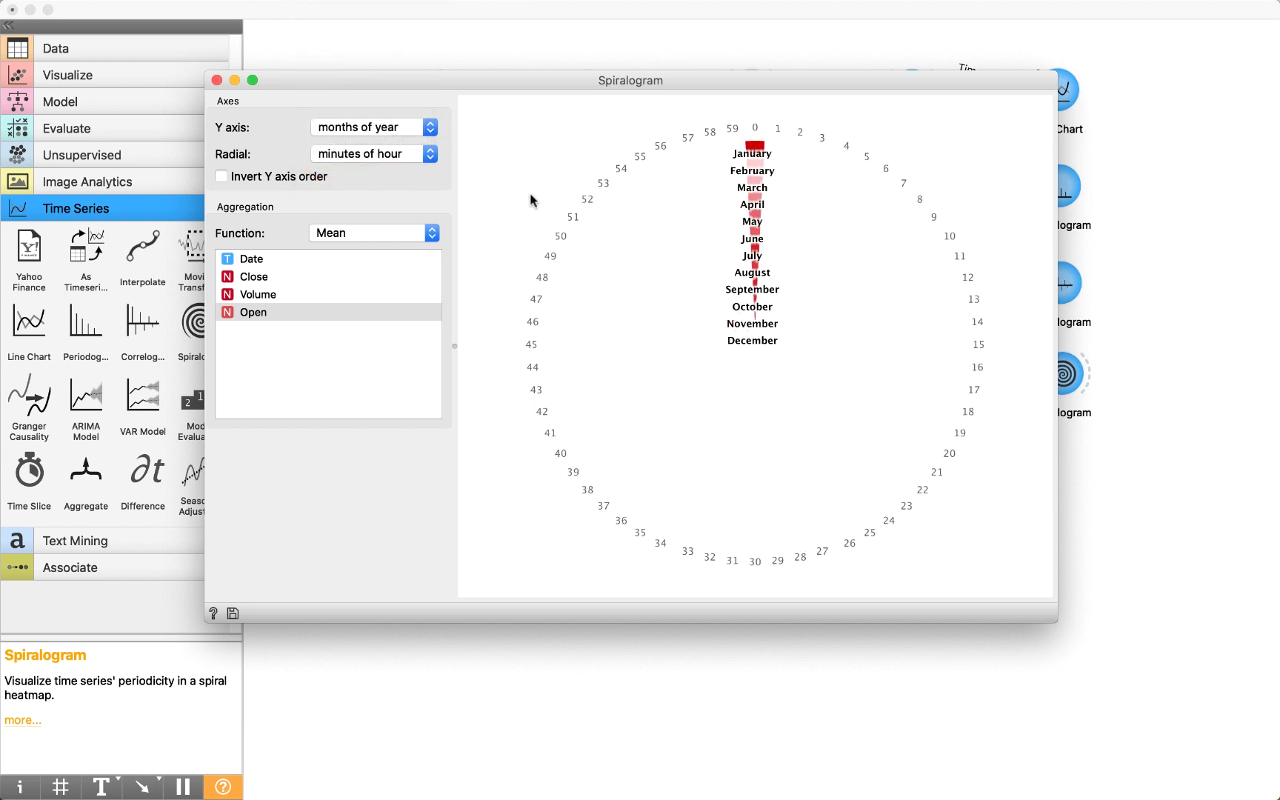
pyautogui.click(430, 155)
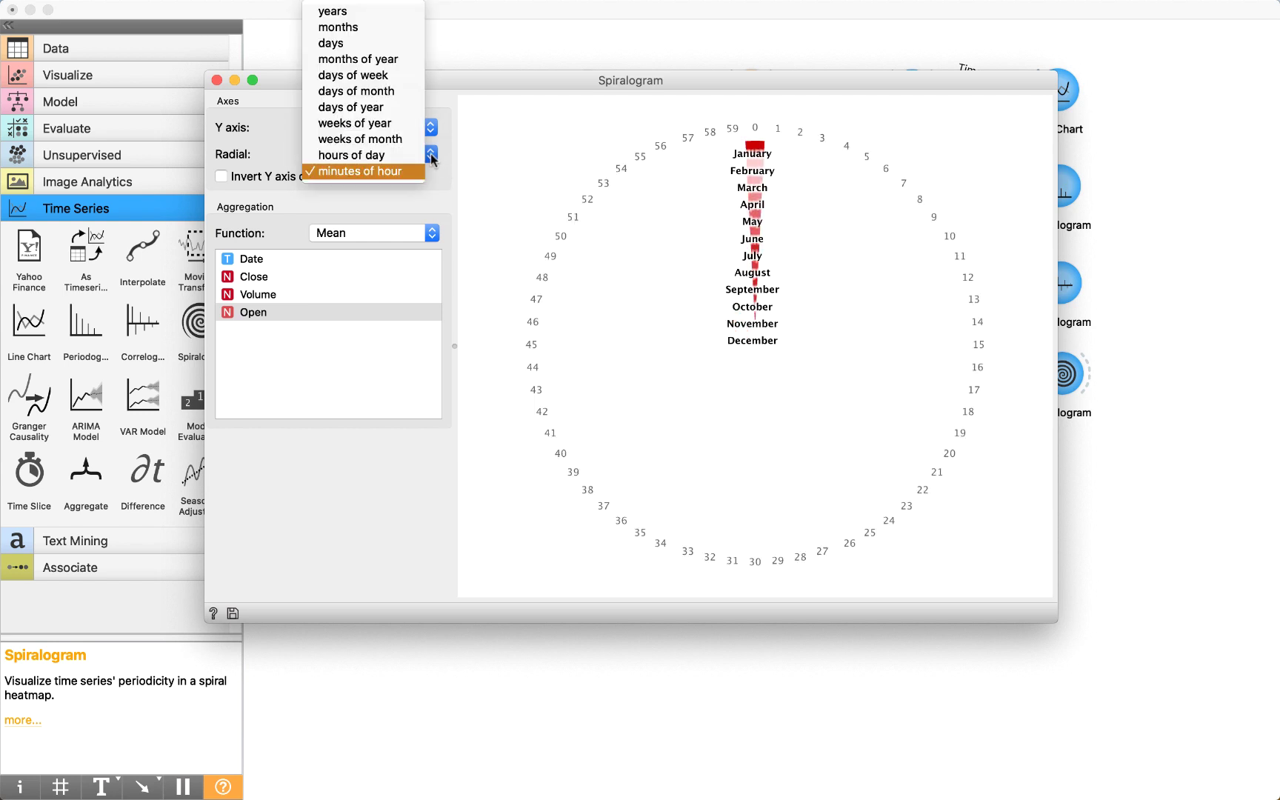
pyautogui.click(340, 12)
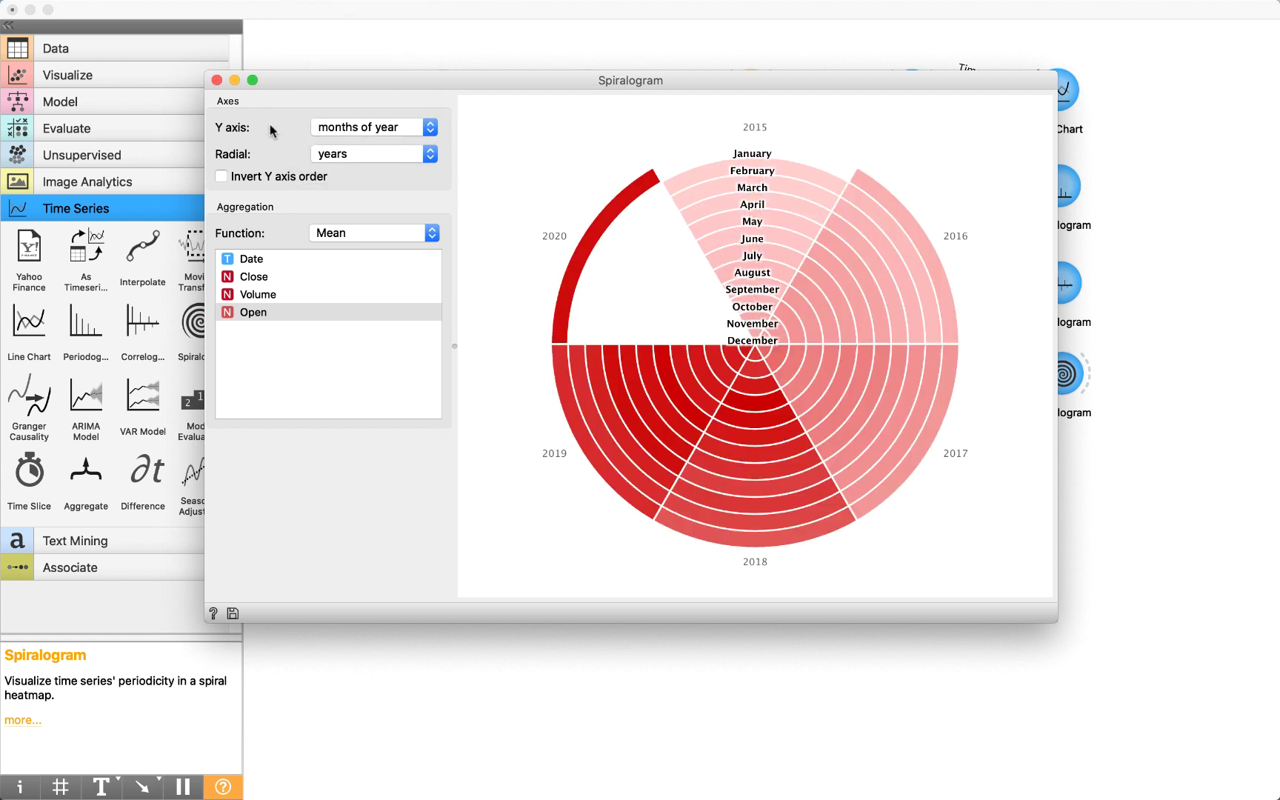
# - Set the Spiralogram's Y axis to days
pyautogui.click(430, 127)
pyautogui.click(521, 119)
pyautogui.moveTo(764, 270)
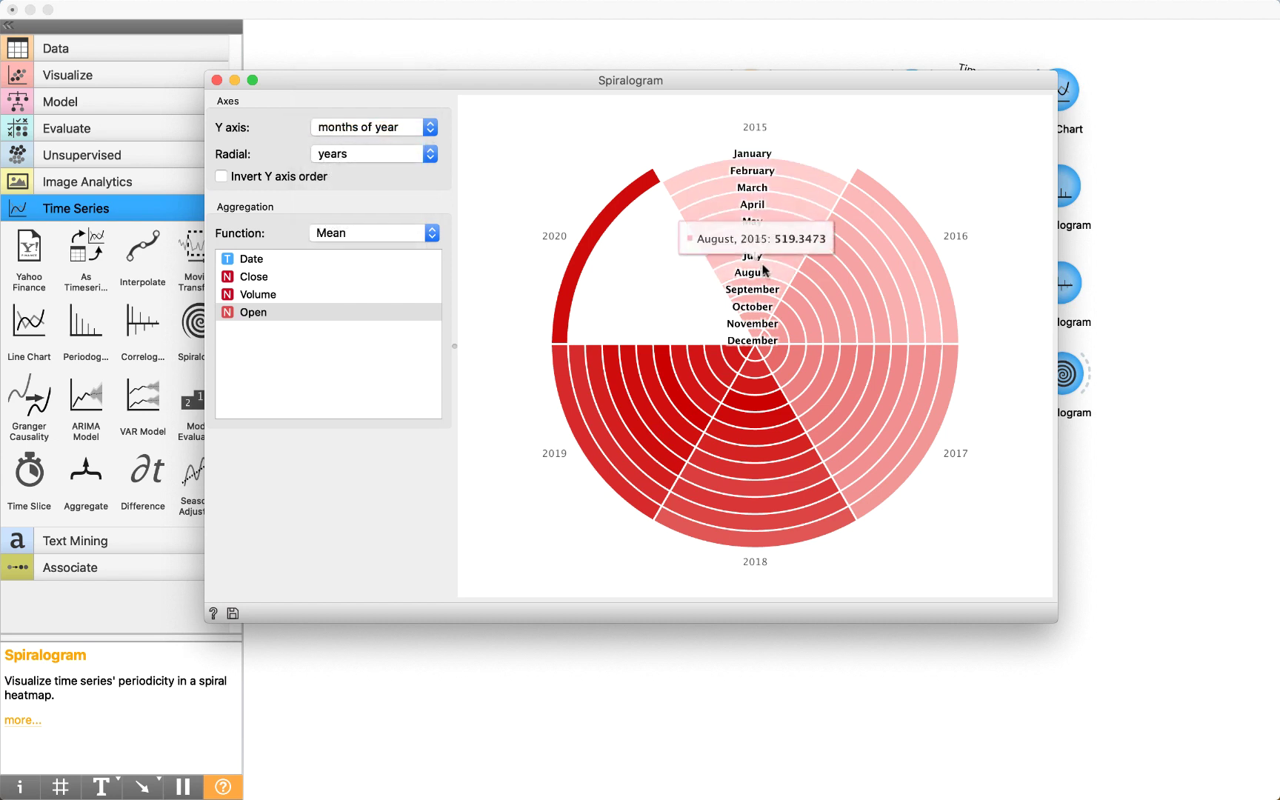
pyautogui.click(426, 127)
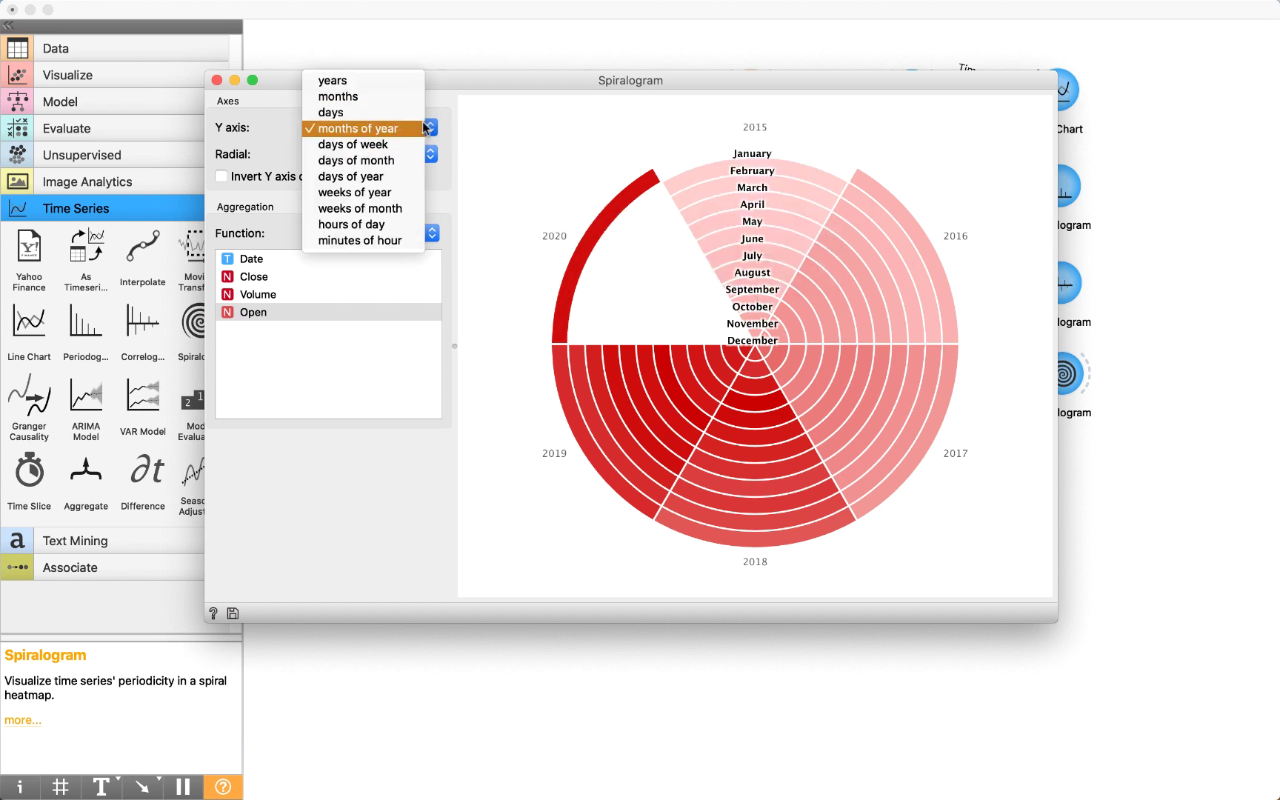
pyautogui.click(394, 113)
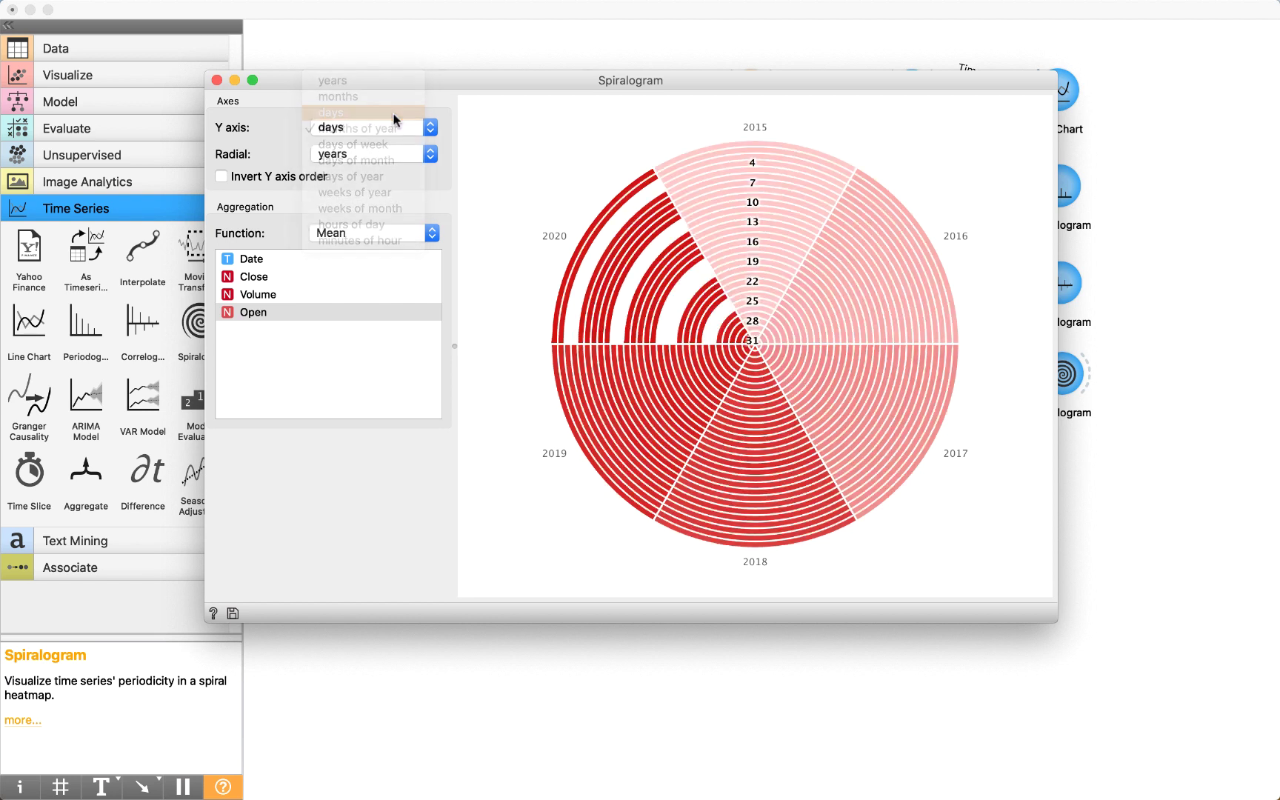
# - Set the Spiralogram's Y axis to months and inspect the monthly values in the 2018 sector
pyautogui.moveTo(728, 152)
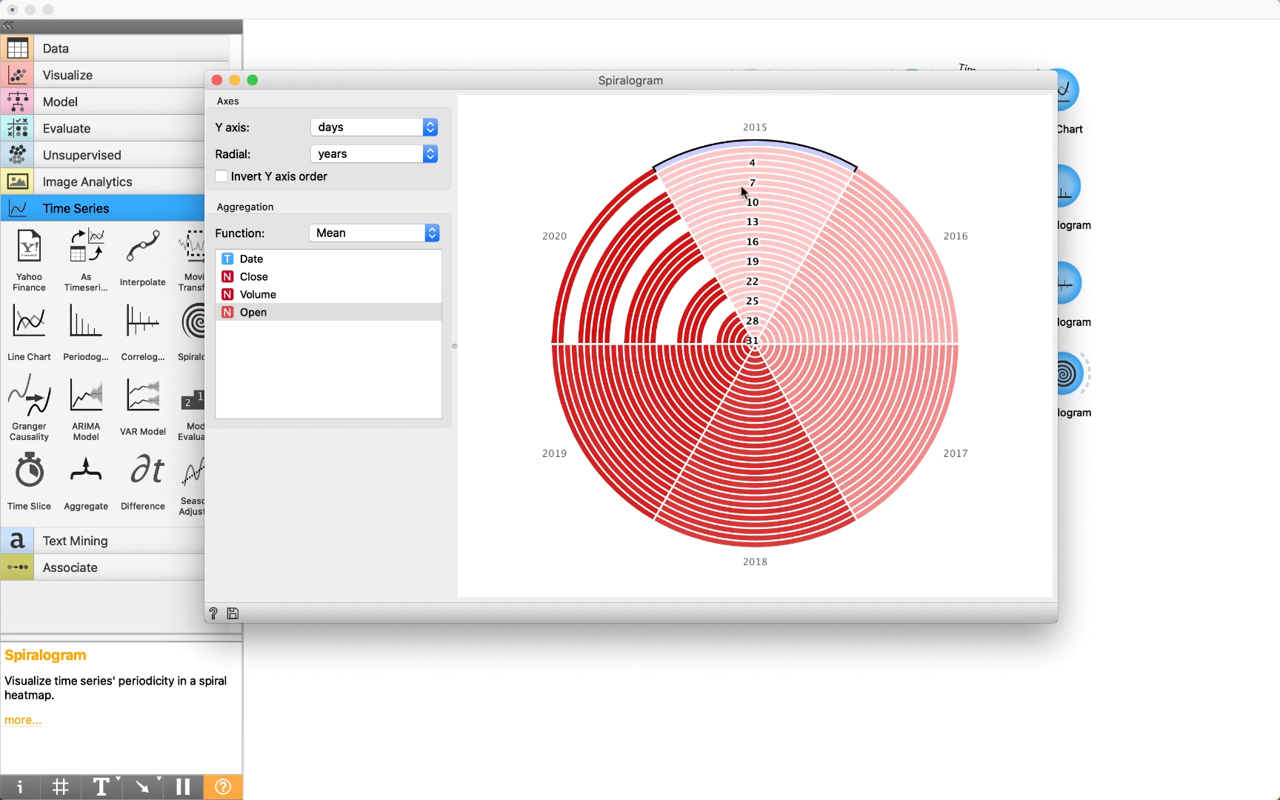
pyautogui.click(430, 129)
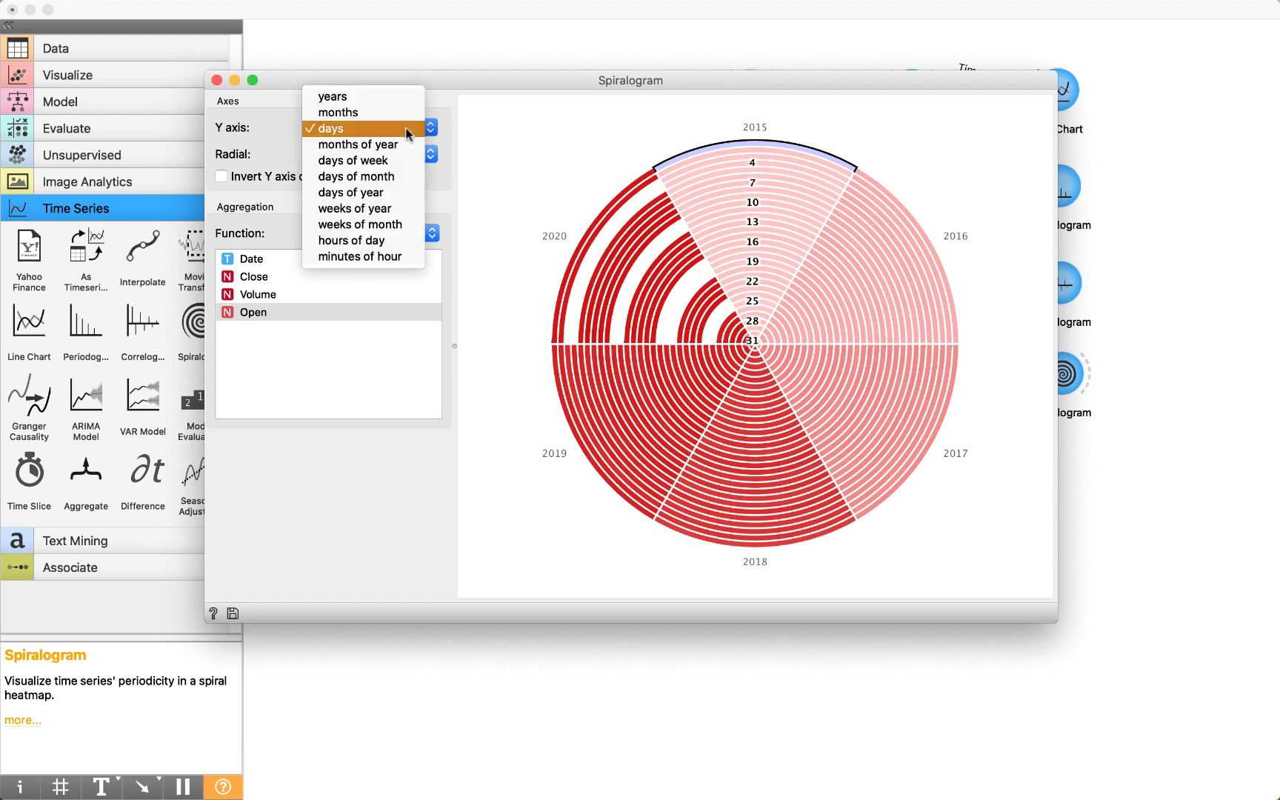
pyautogui.click(385, 116)
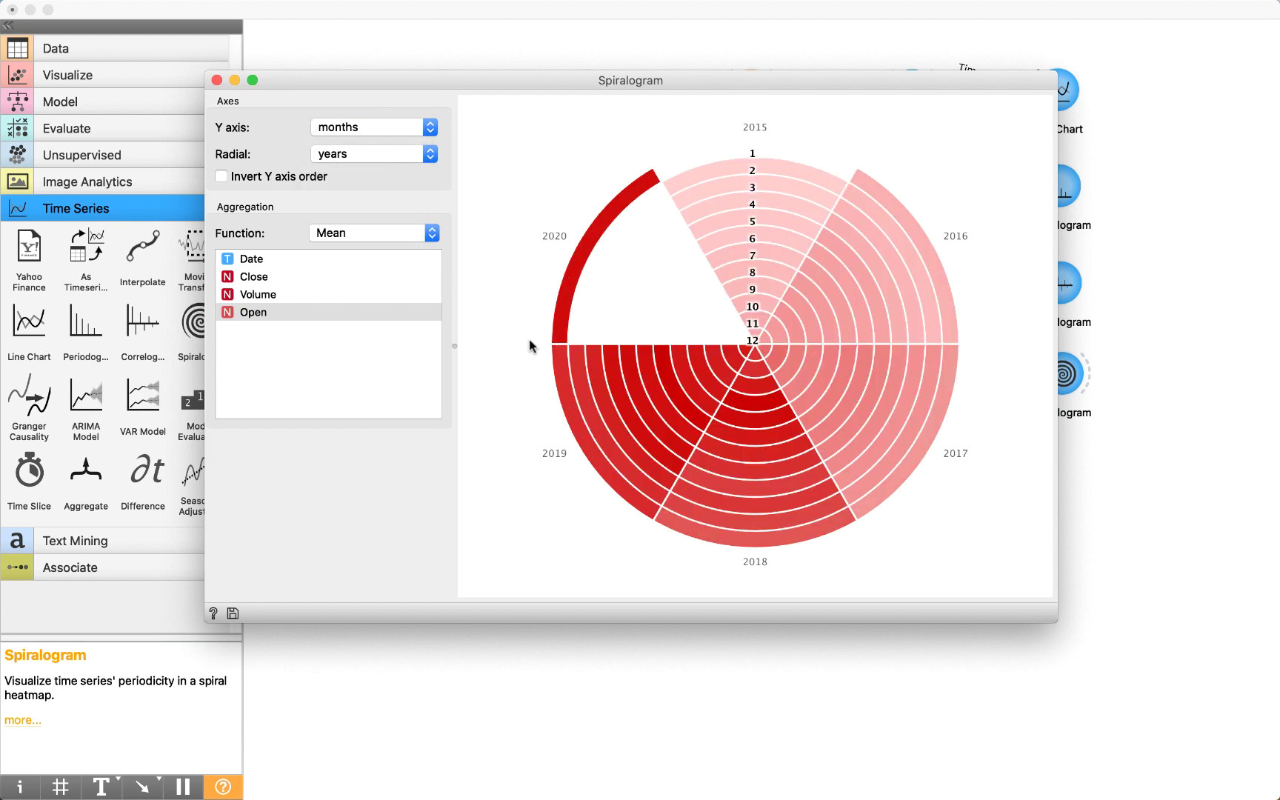
pyautogui.moveTo(716, 530)
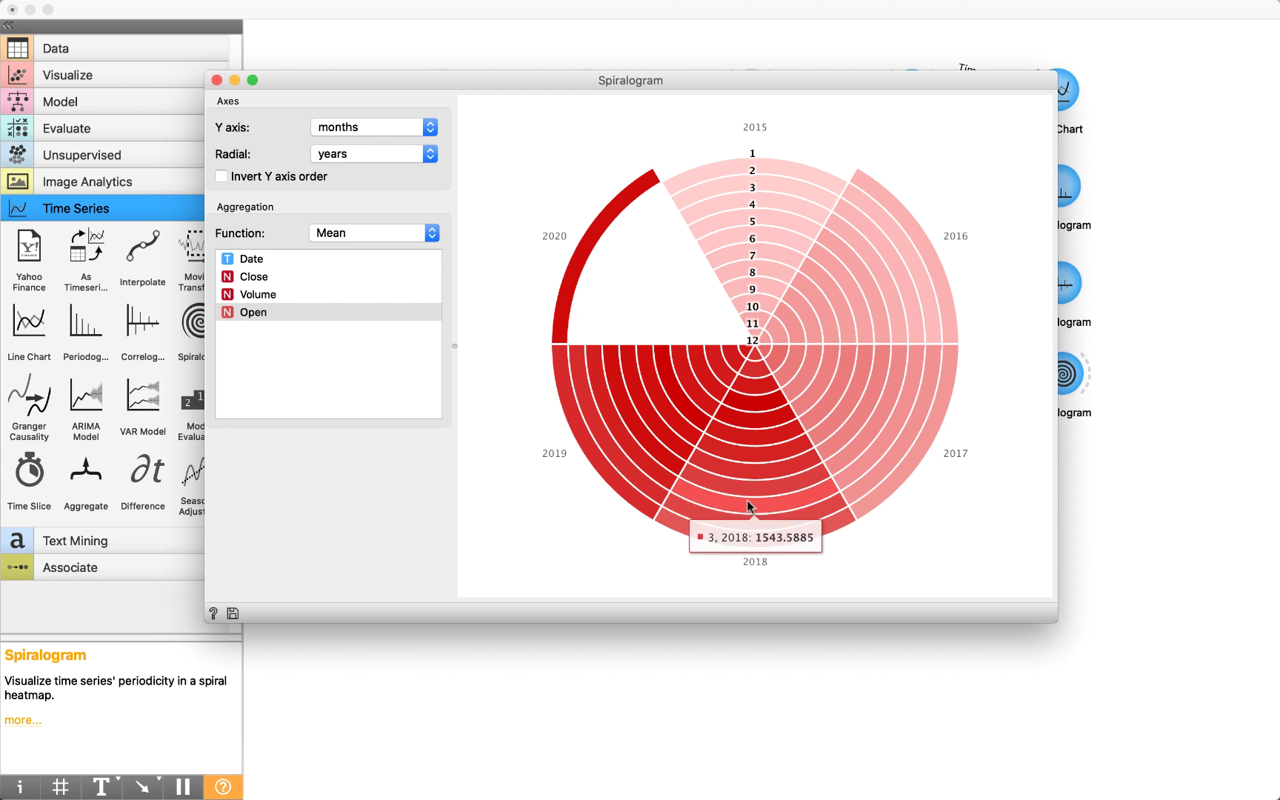
pyautogui.moveTo(748, 491)
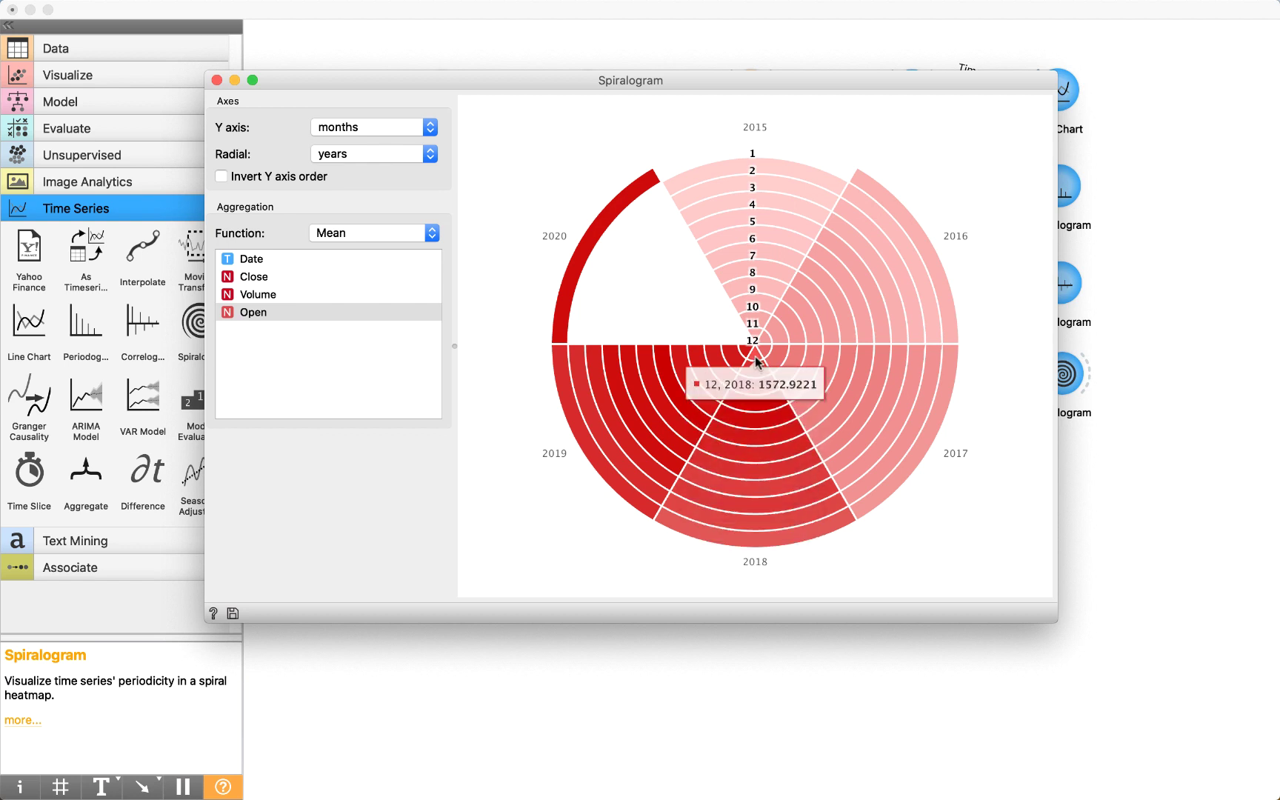
# - Try Volume, Close and Date as the Spiralogram's aggregated variable, and set it back to Open
pyautogui.click(265, 293)
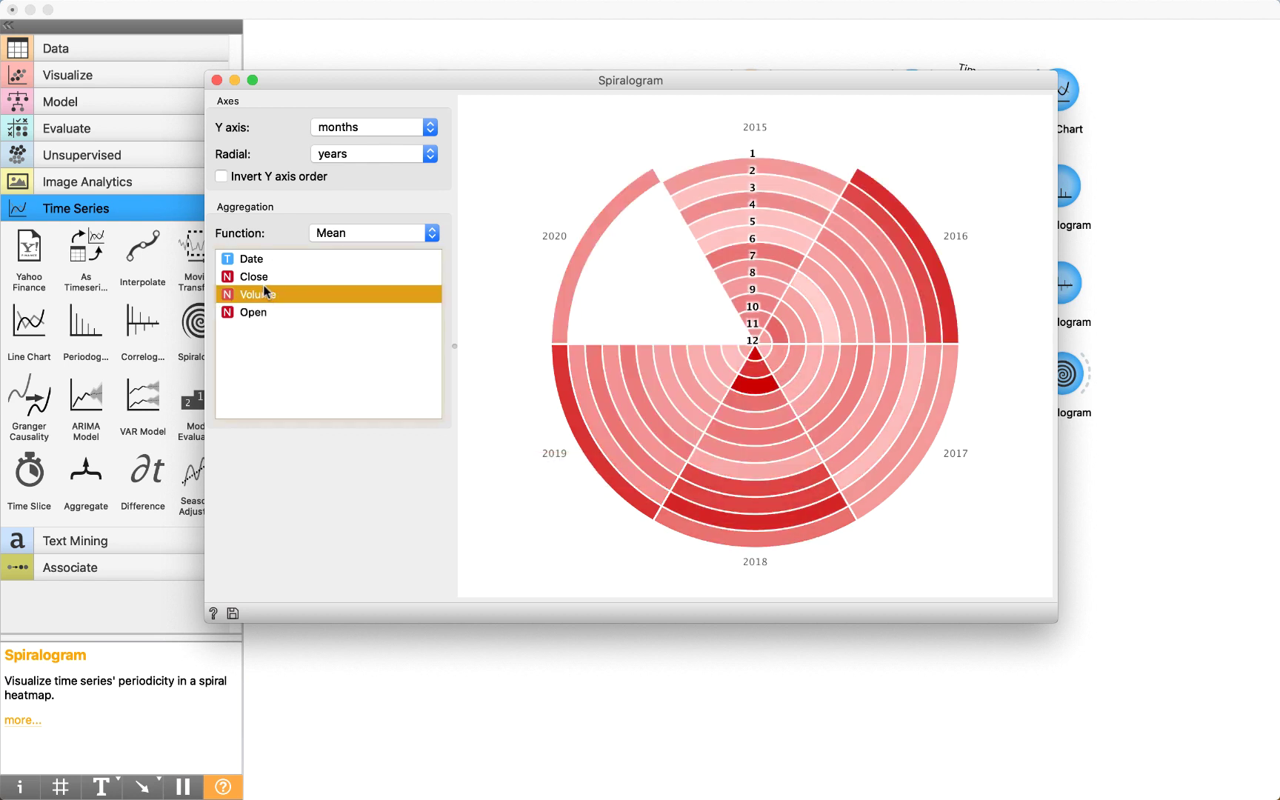
pyautogui.click(264, 280)
pyautogui.click(259, 259)
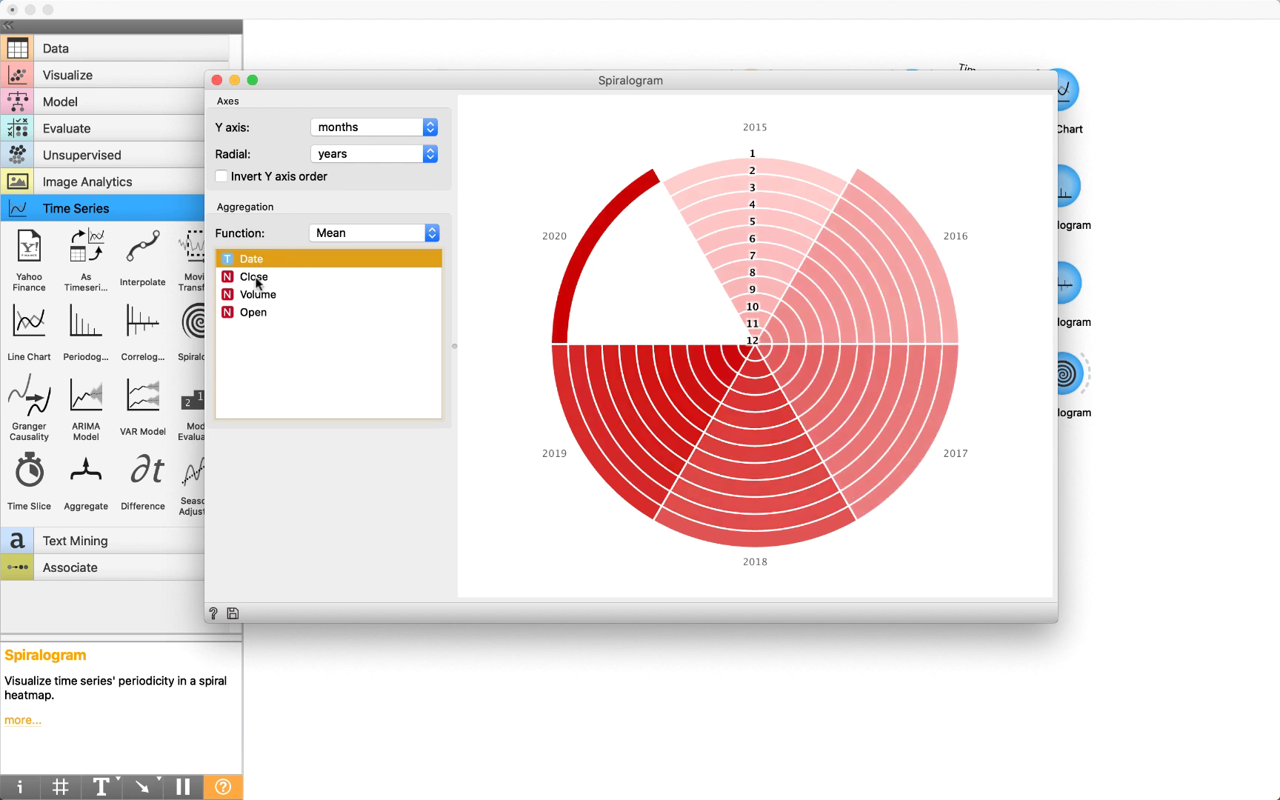
pyautogui.click(259, 278)
pyautogui.click(257, 305)
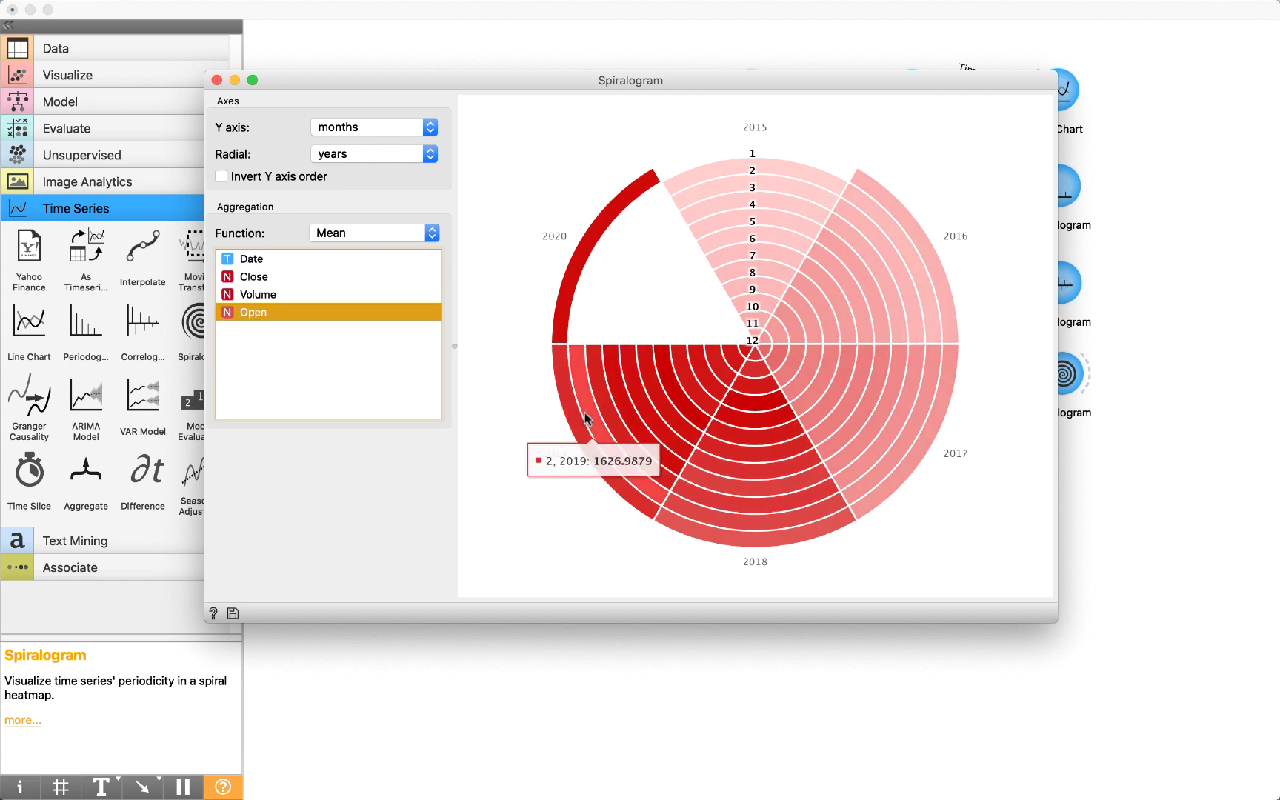